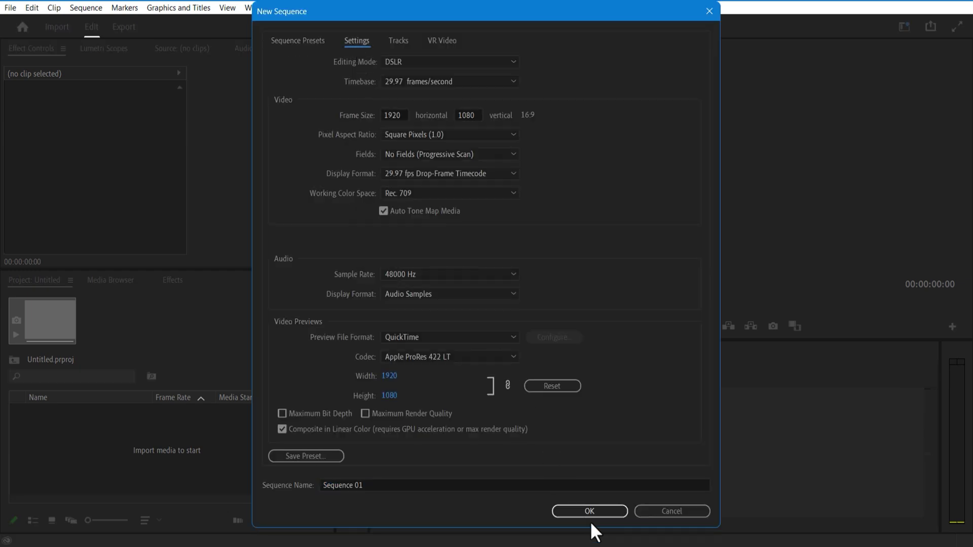
# Step: Create Sequence 01 with the DSLR 1920 × 1080, 29.97 fps settings
pyautogui.click(559, 512)
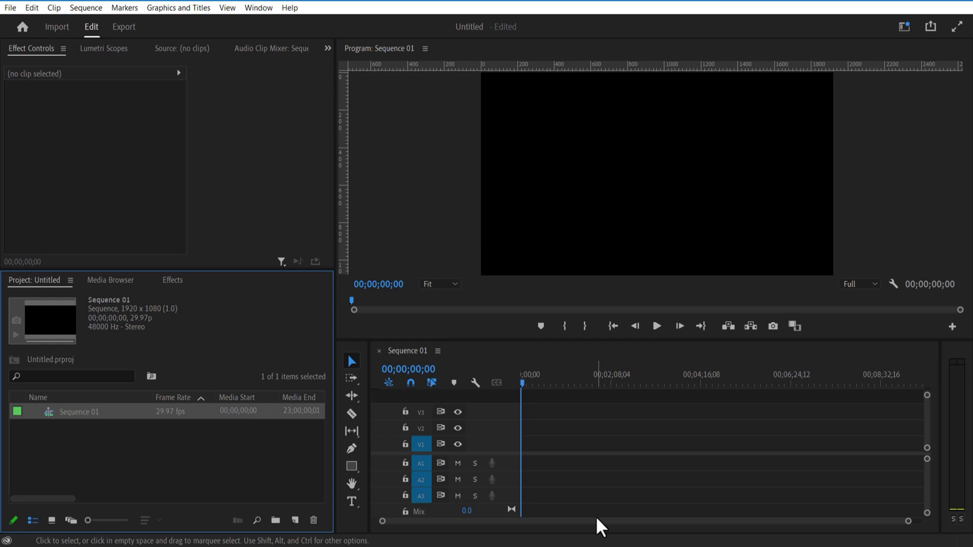
# Step: Create a 1920 × 1080 color matte in off-white E2DEDE under the name Color Matte
pyautogui.rightClick(141, 447)
pyautogui.click(275, 471)
pyautogui.click(296, 520)
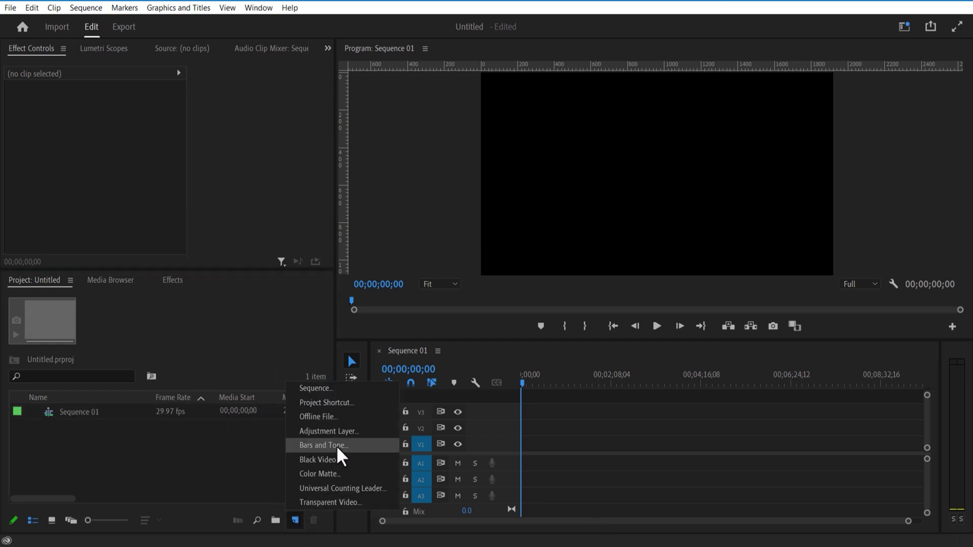
pyautogui.click(329, 475)
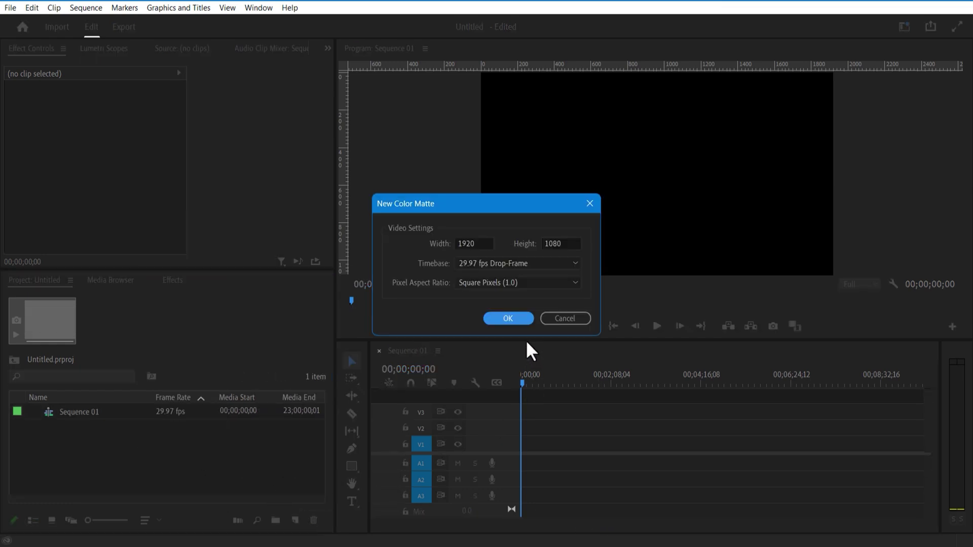
pyautogui.click(518, 320)
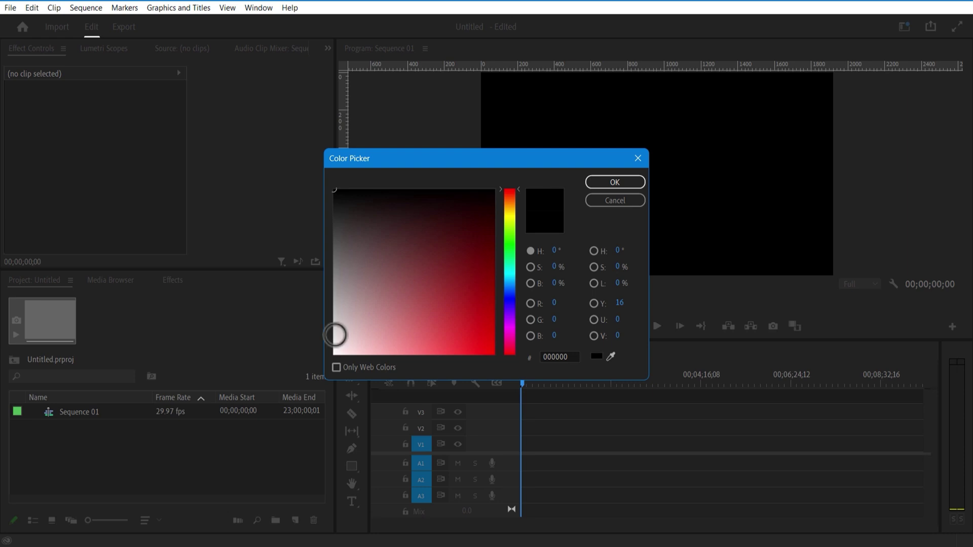
pyautogui.click(335, 335)
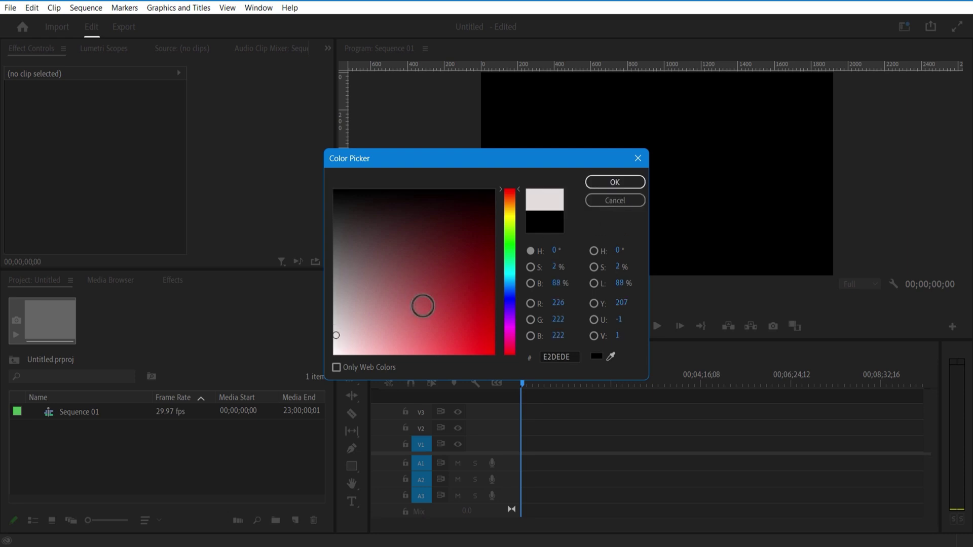
pyautogui.click(608, 187)
pyautogui.click(464, 293)
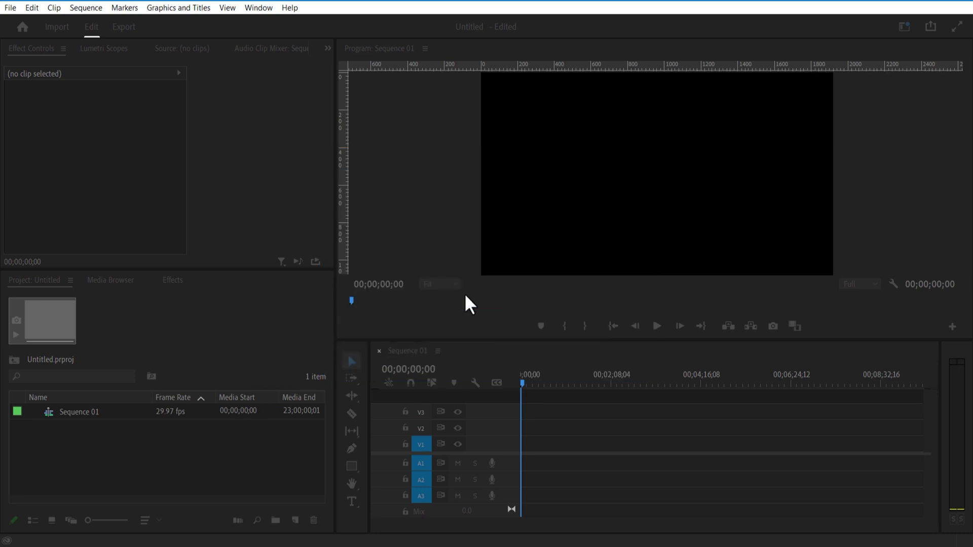
# Step: Place the color matte on track V1 and ear.png above it on track V2, both at the sequence start
pyautogui.moveTo(96, 414); pyautogui.dragTo(512, 454)
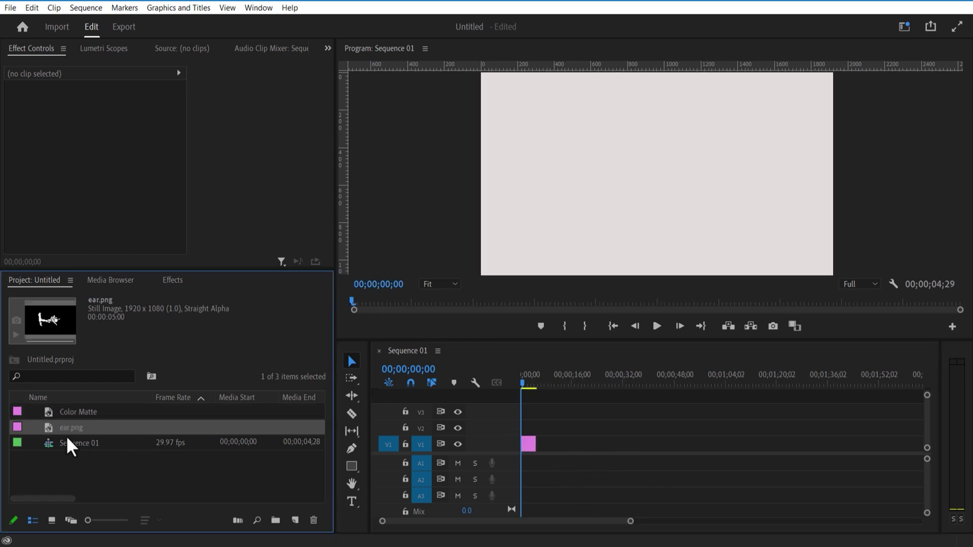
pyautogui.moveTo(69, 446)
pyautogui.mouseDown()
pyautogui.moveTo(549, 433)
pyautogui.moveTo(527, 429)
pyautogui.mouseUp()
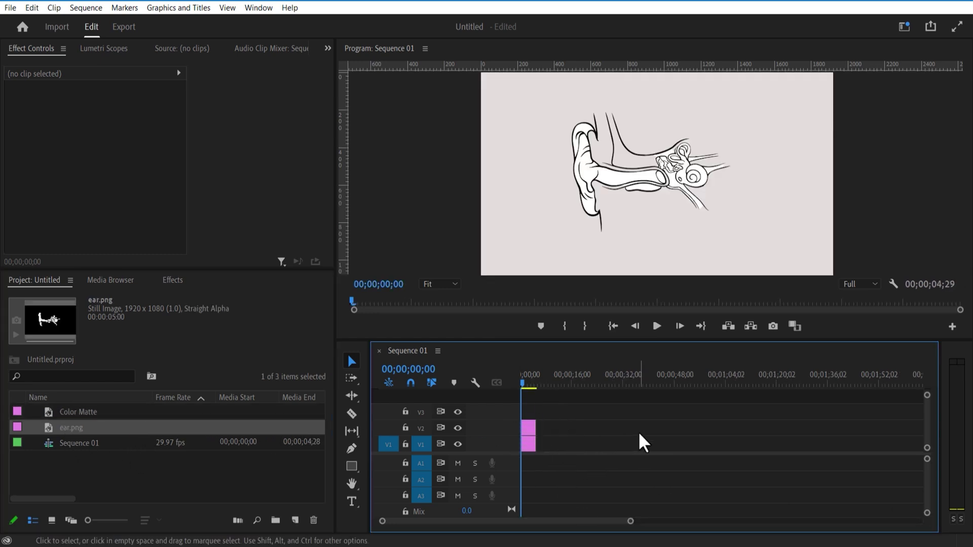
# Step: Delete the off-white color matte from the project together with its clip in the sequence
pyautogui.click(527, 430)
pyautogui.click(527, 444)
pyautogui.click(109, 411)
pyautogui.press('Delete')
pyautogui.press('Return')
# Step: Create a white color matte, FEFEFE, sampled from the ear drawing, and place it on V1 beneath the ear clip
pyautogui.click(296, 520)
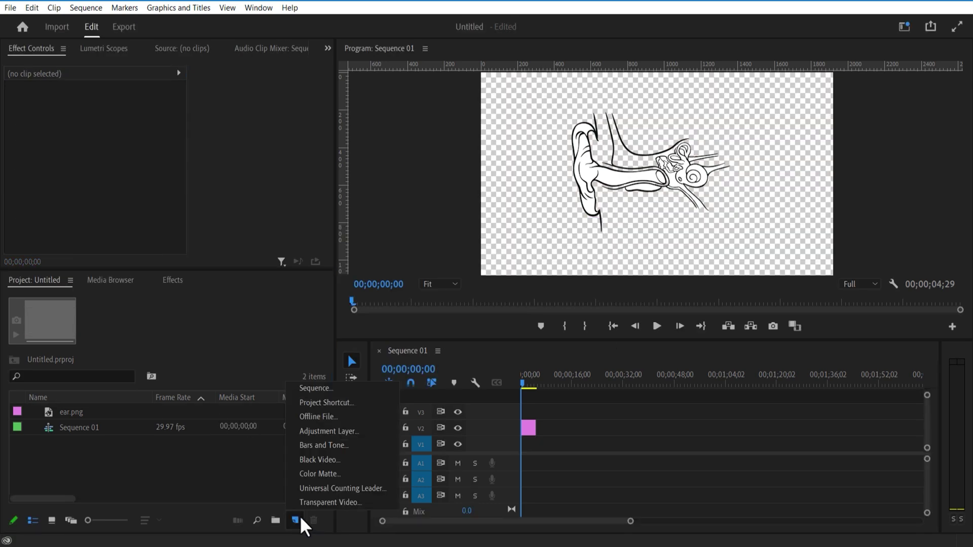
pyautogui.click(326, 472)
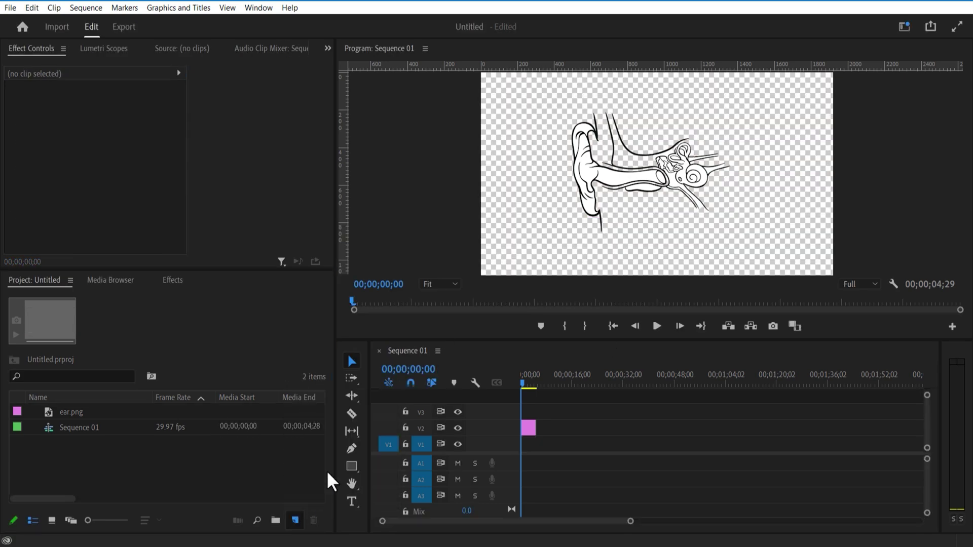
pyautogui.click(506, 319)
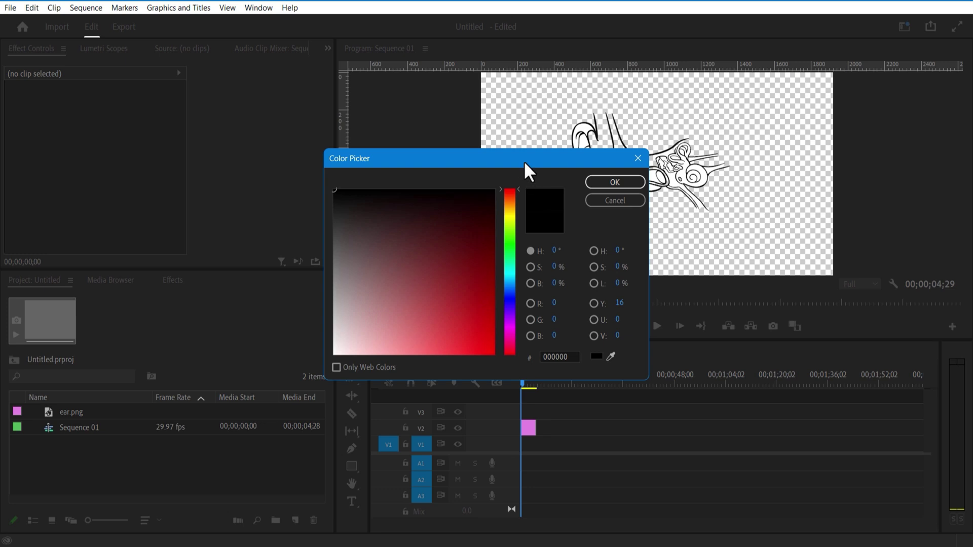
pyautogui.moveTo(524, 160); pyautogui.dragTo(870, 151)
pyautogui.click(957, 347)
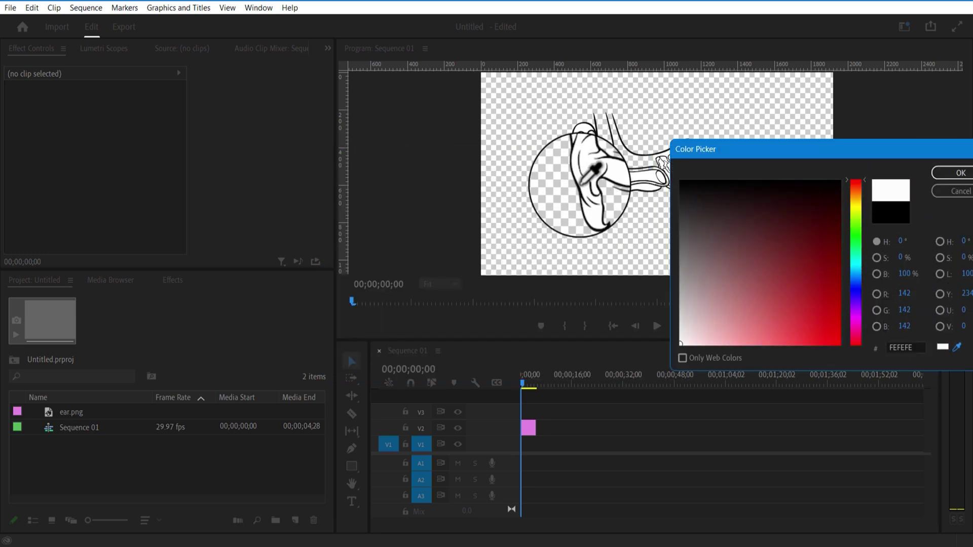
pyautogui.click(959, 173)
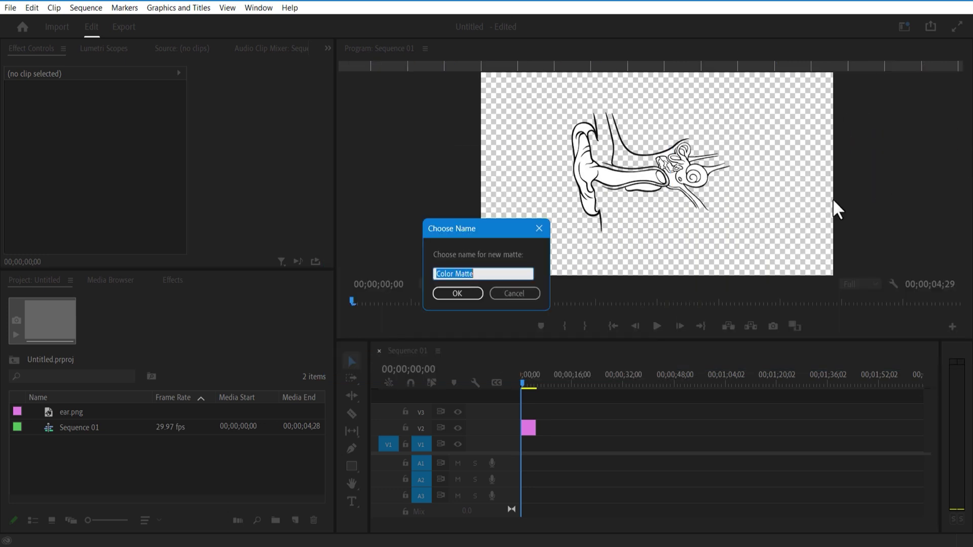
pyautogui.click(457, 294)
pyautogui.moveTo(103, 419); pyautogui.dragTo(527, 449)
# Step: Scale ear.png to 70 and keyframe its horizontal position from 960 at the start to 561 at 00;00;00;20
pyautogui.click(529, 429)
pyautogui.moveTo(98, 128); pyautogui.dragTo(31, 130)
pyautogui.click(31, 114)
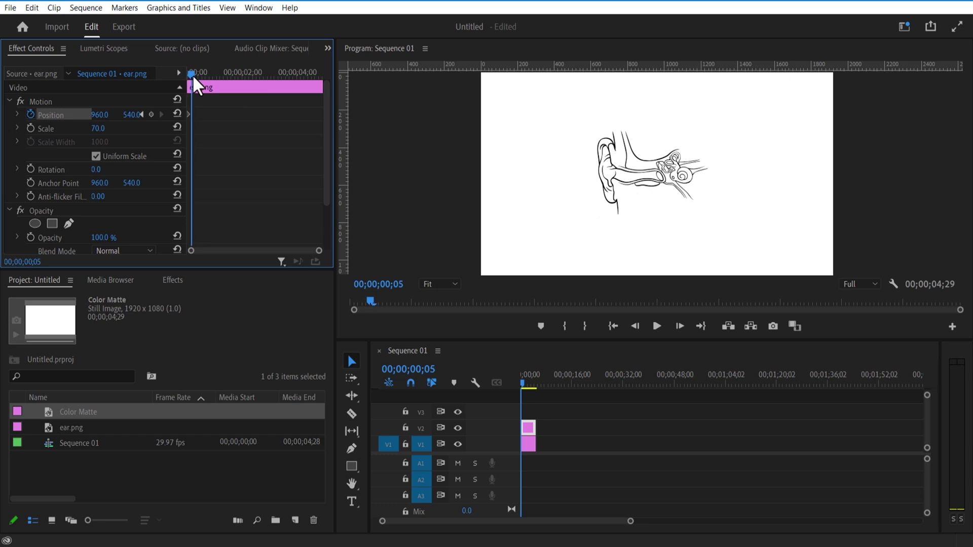
pyautogui.moveTo(189, 77); pyautogui.dragTo(205, 87)
pyautogui.moveTo(99, 114); pyautogui.dragTo(30, 118)
pyautogui.click(264, 483)
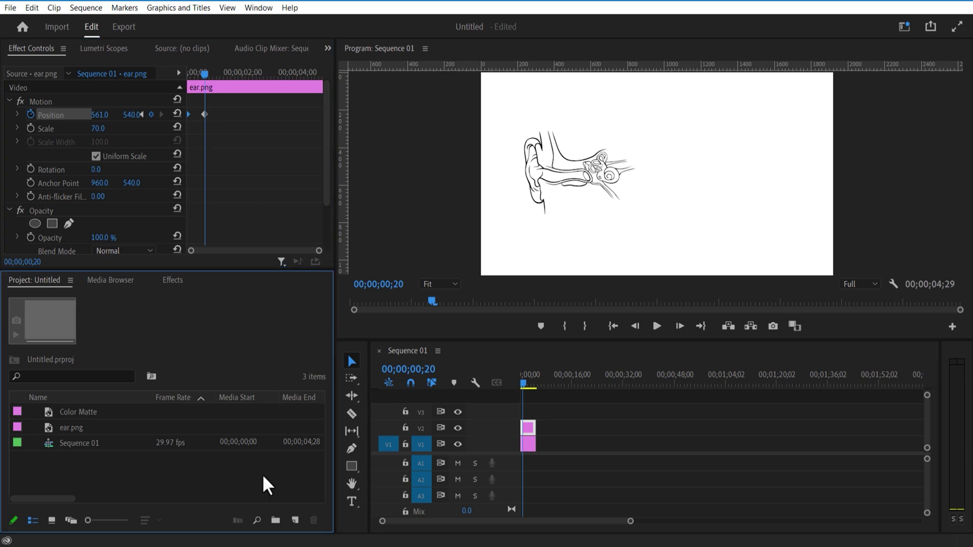
# Step: Draw a small circle with the Ellipse Tool over the inner end of the ear canal
pyautogui.click(351, 466)
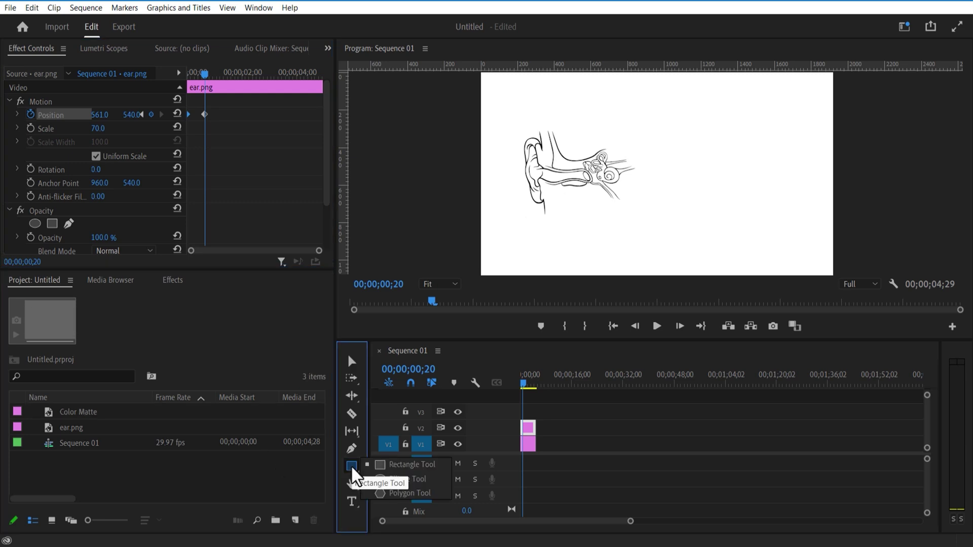
pyautogui.click(401, 481)
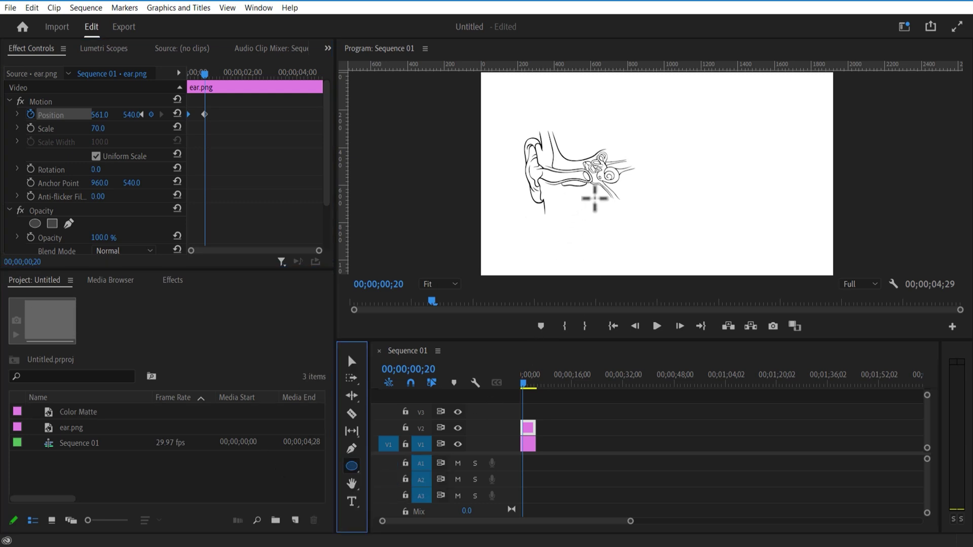
pyautogui.moveTo(581, 169); pyautogui.dragTo(593, 183)
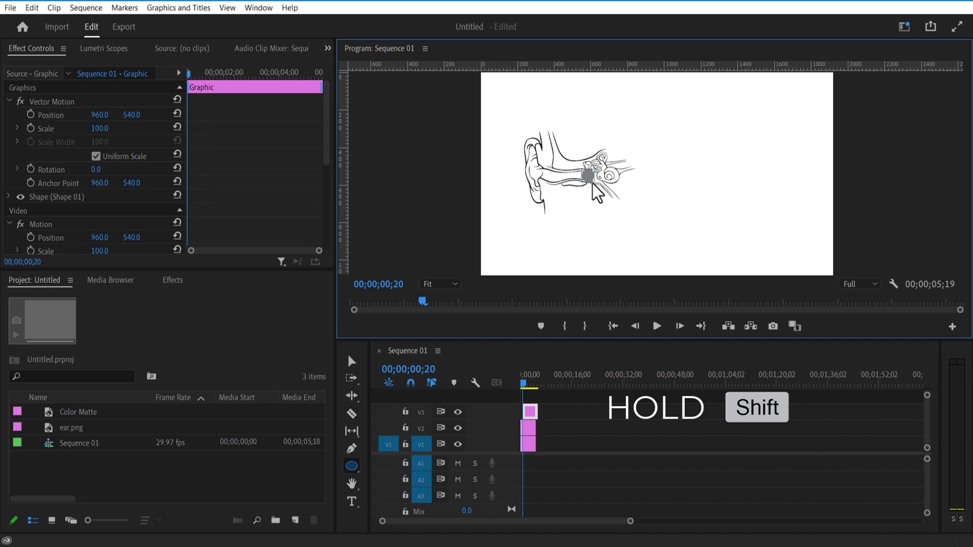
pyautogui.click(352, 361)
# Step: Turn off the circle's fill and give it a blue-violet stroke 10 wide
pyautogui.scroll(-2, 236, 185)
pyautogui.click(8, 142)
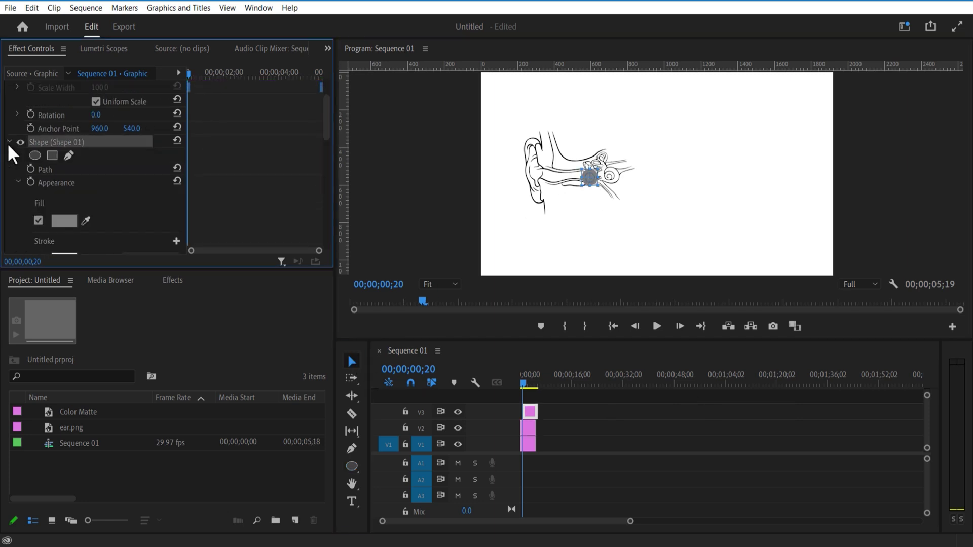
pyautogui.click(38, 221)
pyautogui.scroll(-1, 161, 205)
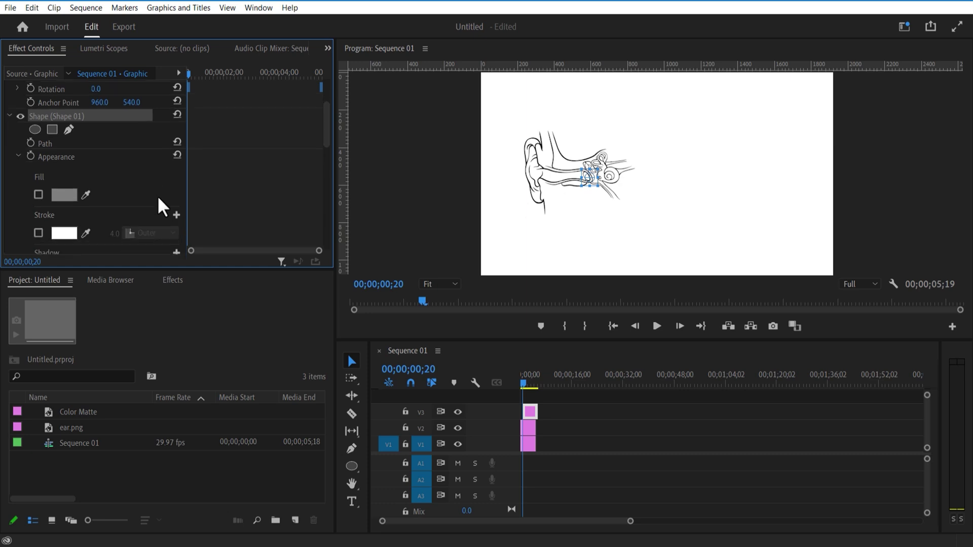
pyautogui.click(38, 231)
pyautogui.click(66, 233)
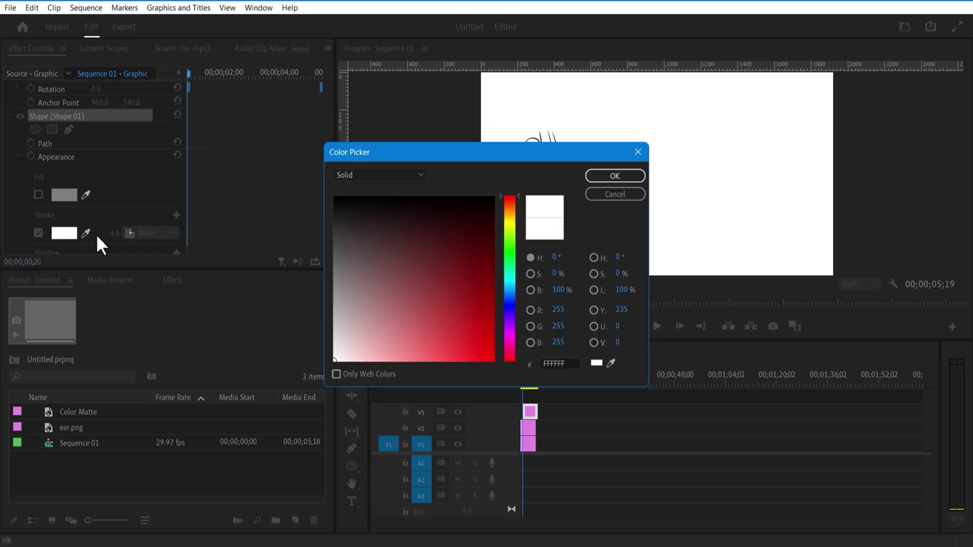
pyautogui.click(508, 315)
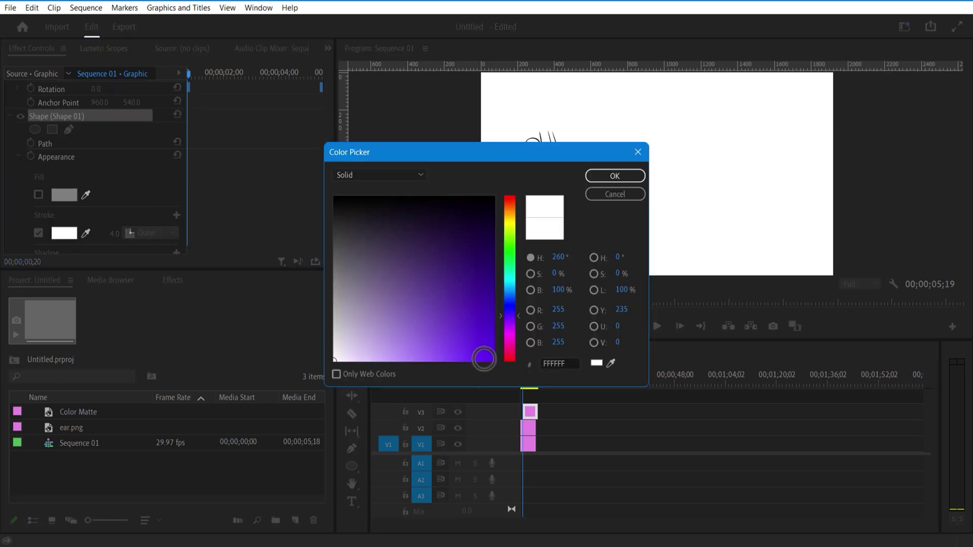
pyautogui.click(484, 359)
pyautogui.click(619, 177)
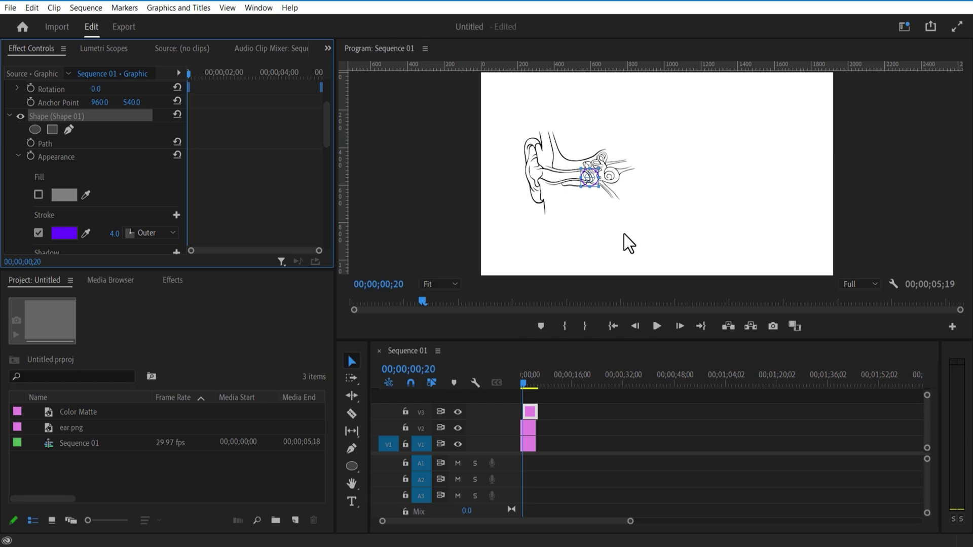
pyautogui.moveTo(116, 234); pyautogui.dragTo(110, 234)
# Step: Align the circle's clip with the sequence start and set its vector position to 938, 532
pyautogui.moveTo(530, 412); pyautogui.dragTo(527, 411)
pyautogui.moveTo(99, 115); pyautogui.dragTo(88, 115)
pyautogui.moveTo(131, 114); pyautogui.dragTo(127, 114)
pyautogui.click(586, 409)
pyautogui.press('=')
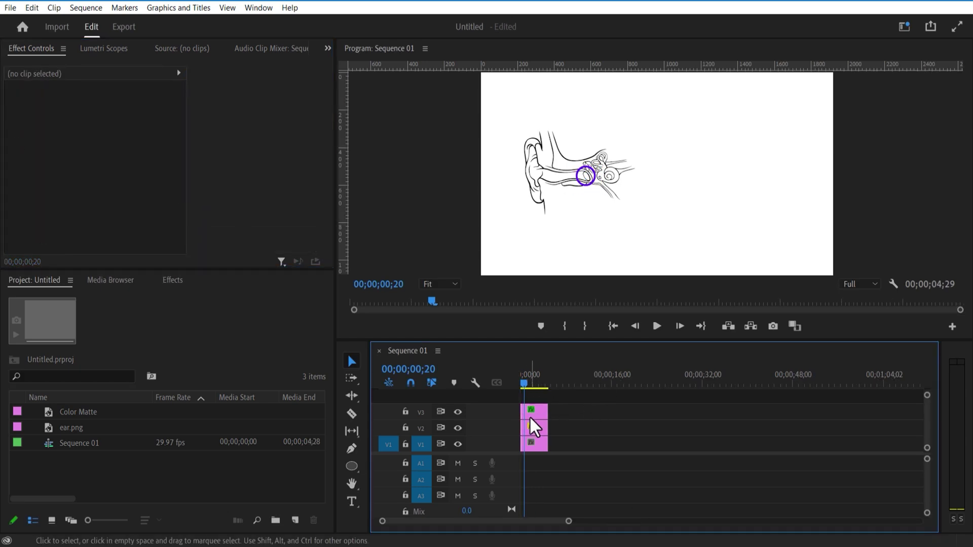
# Step: Add a rectangular mask to the circle shape, then shift and rotate it clear of the circle so the circle is hidden
pyautogui.click(528, 416)
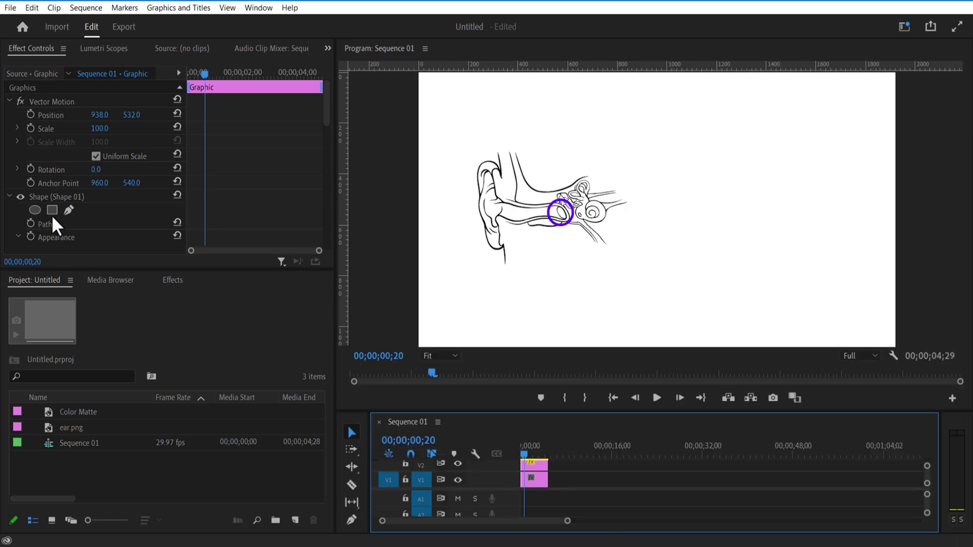
pyautogui.click(51, 209)
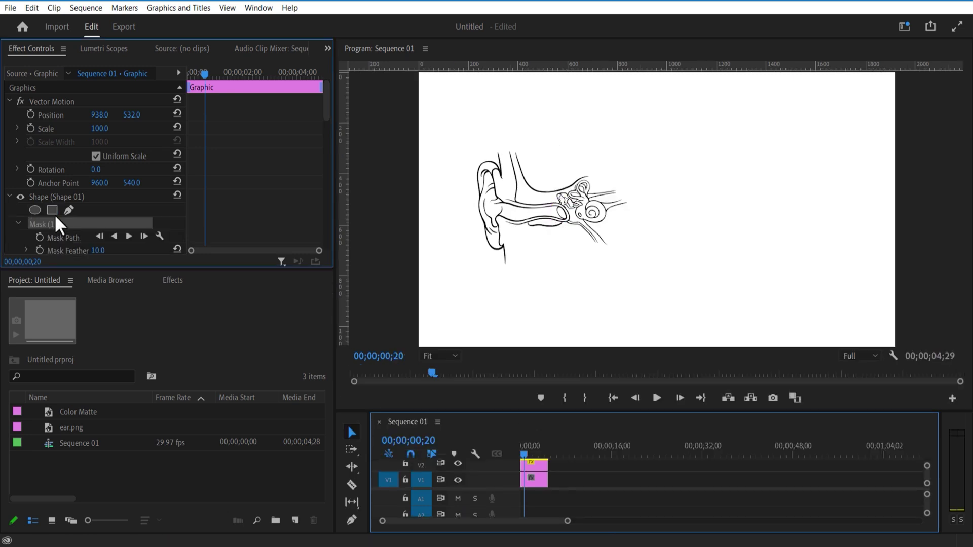
pyautogui.moveTo(643, 289); pyautogui.dragTo(598, 205)
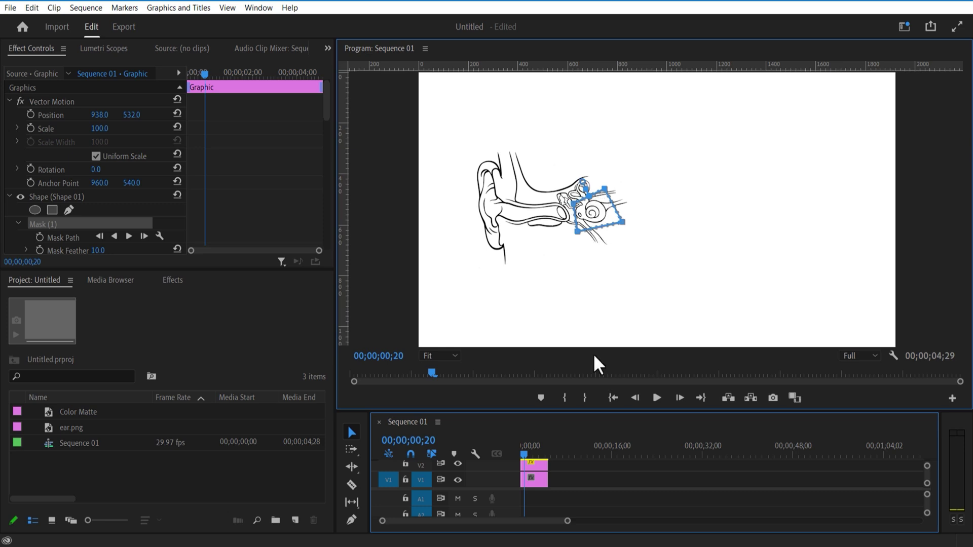
pyautogui.moveTo(618, 412)
pyautogui.mouseDown()
pyautogui.moveTo(610, 320)
pyautogui.moveTo(610, 395)
pyautogui.mouseUp()
# Step: Keyframe the mask path at 00;00;00;20, then move the mask over the circle at 00;00;00;25 to reveal it
pyautogui.moveTo(204, 74); pyautogui.dragTo(177, 83)
pyautogui.moveTo(526, 438); pyautogui.dragTo(524, 437)
pyautogui.click(203, 74)
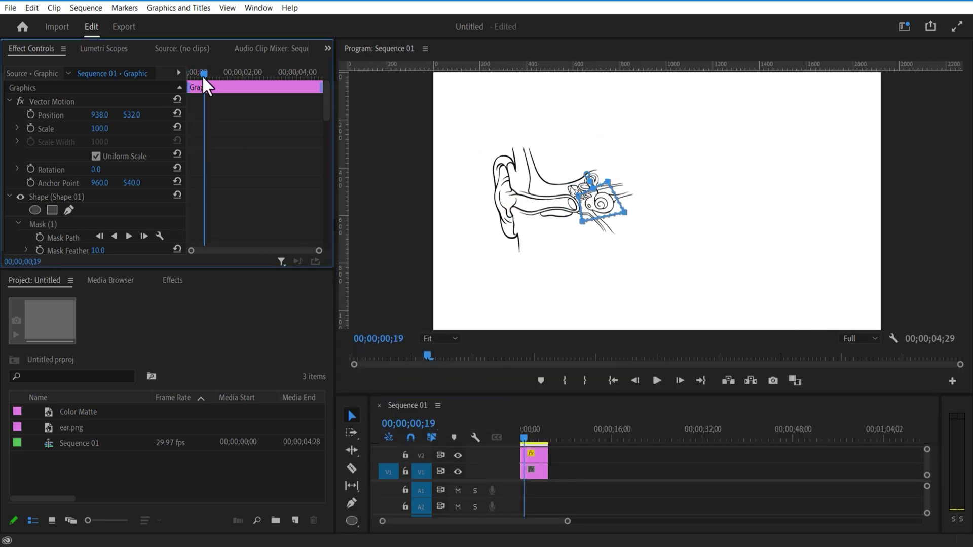
pyautogui.click(39, 237)
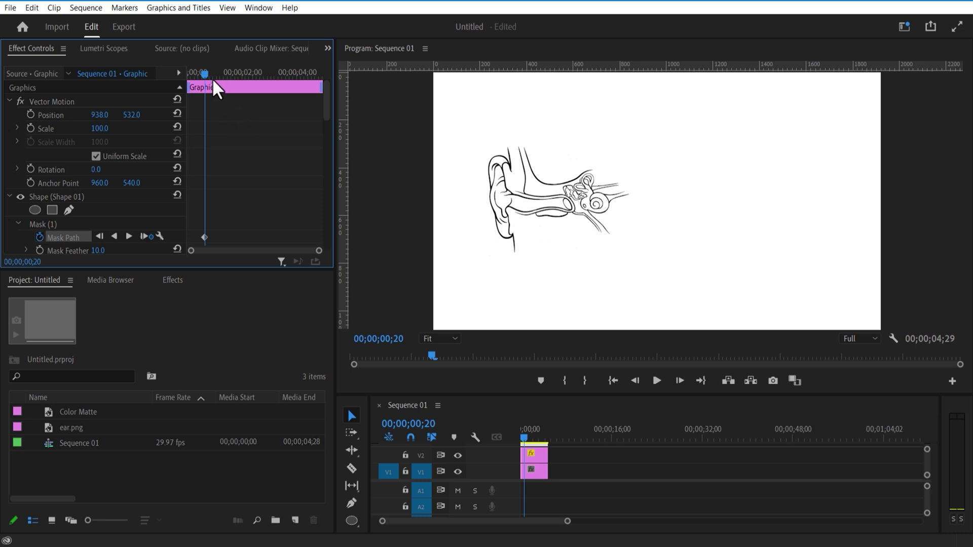
pyautogui.moveTo(205, 74); pyautogui.dragTo(210, 80)
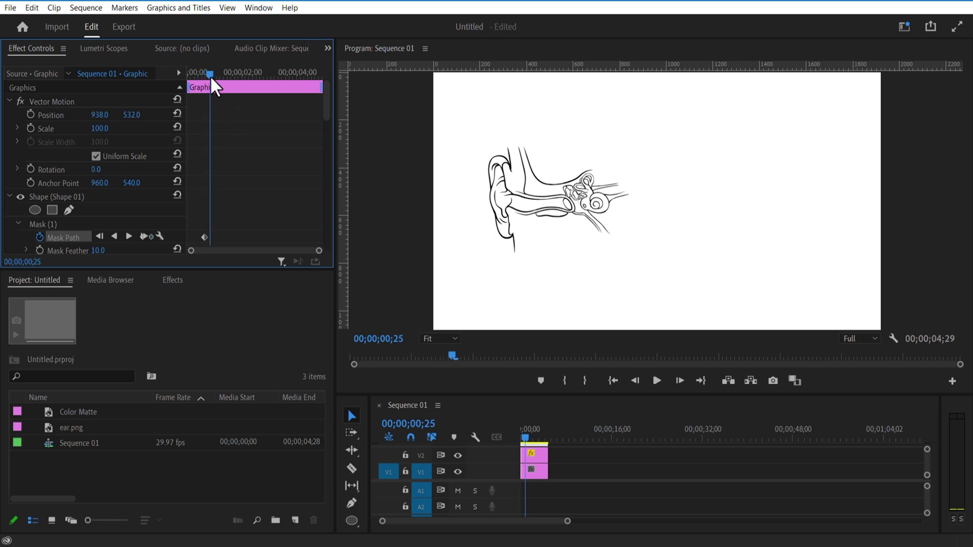
pyautogui.click(82, 227)
pyautogui.moveTo(584, 202); pyautogui.dragTo(562, 202)
pyautogui.moveTo(529, 439); pyautogui.dragTo(528, 436)
# Step: Draw a long, thin horizontal bar with the Rectangle Tool in the empty area below the ear at 00;00;01;07
pyautogui.click(584, 470)
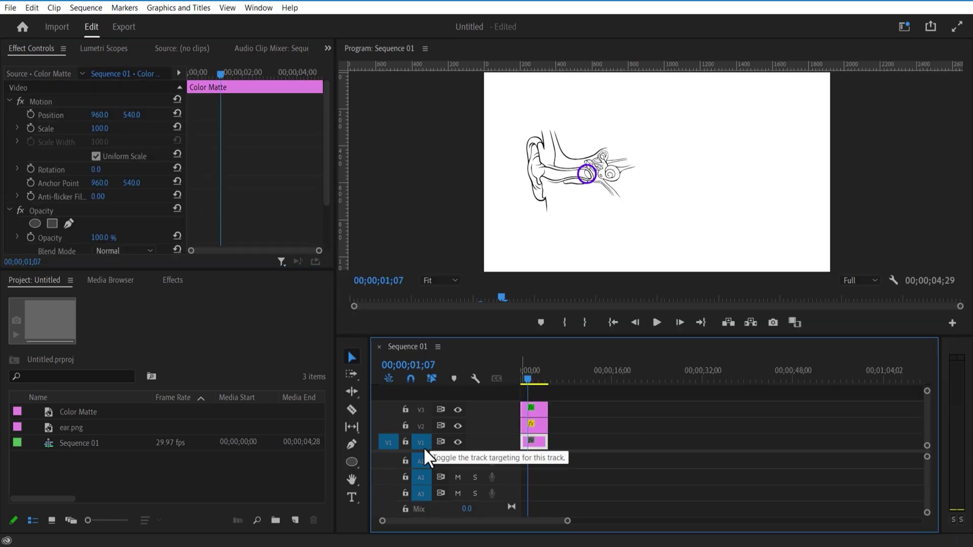
pyautogui.moveTo(353, 463); pyautogui.dragTo(409, 460)
pyautogui.moveTo(583, 222); pyautogui.dragTo(798, 226)
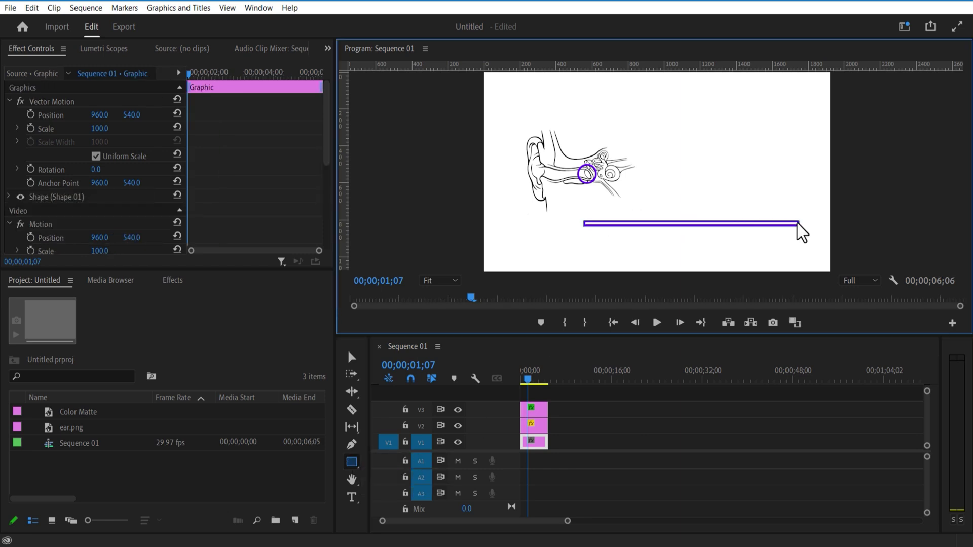
# Step: Turn off the bar's stroke, fill it with the sampled stroke color, and align its clip with the sequence start
pyautogui.moveTo(328, 145); pyautogui.dragTo(328, 157)
pyautogui.click(9, 196)
pyautogui.scroll(-2, 150, 230)
pyautogui.moveTo(540, 398); pyautogui.dragTo(532, 398)
pyautogui.click(38, 210)
pyautogui.click(38, 171)
pyautogui.click(86, 171)
pyautogui.click(64, 209)
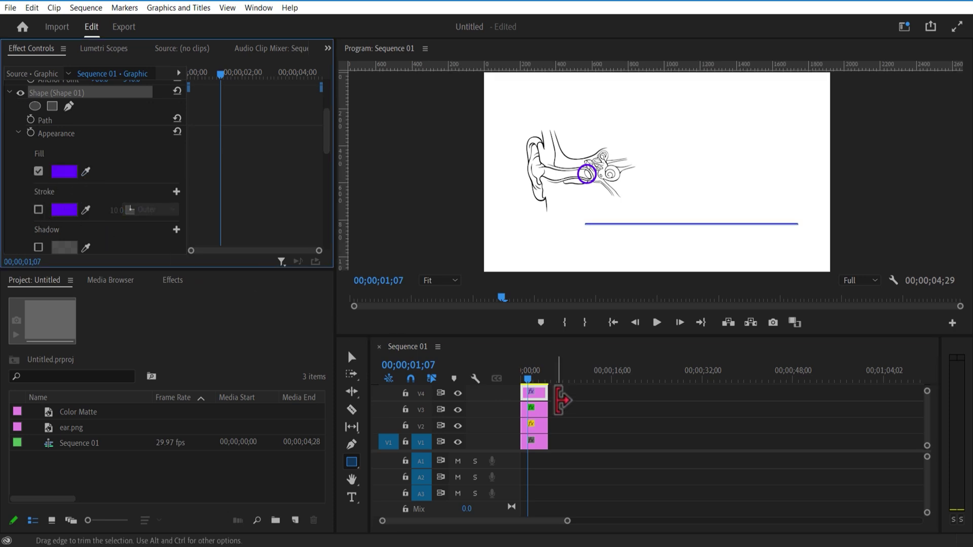
pyautogui.click(562, 400)
# Step: Set the bar's vector position to 749, 220, its rotation to -16° and its scale to 70
pyautogui.click(536, 393)
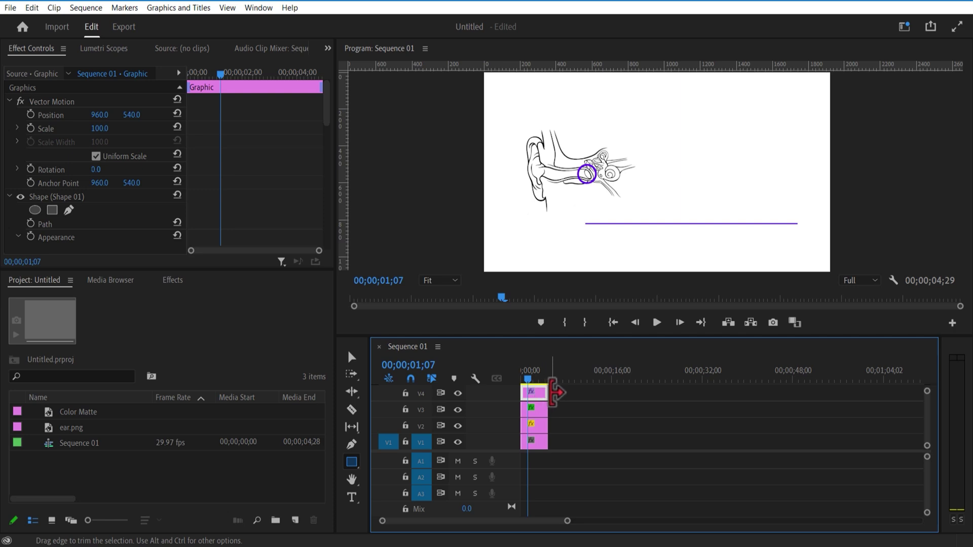
pyautogui.moveTo(101, 115); pyautogui.dragTo(127, 115)
pyautogui.moveTo(131, 115); pyautogui.dragTo(10, 115)
pyautogui.moveTo(96, 170); pyautogui.dragTo(88, 170)
pyautogui.moveTo(99, 128); pyautogui.dragTo(28, 115)
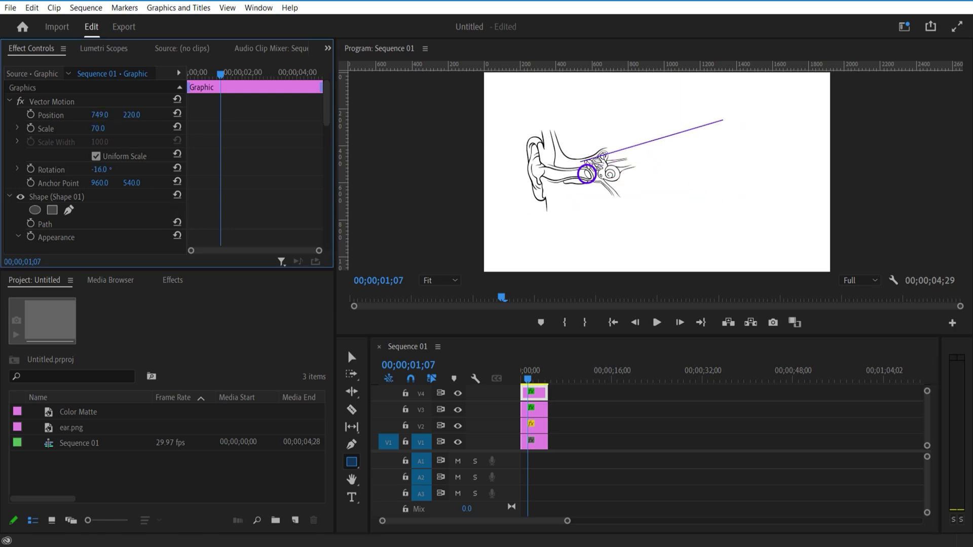
# Step: Duplicate the line clip onto the track above and set the copy's vector position to 864, 479 and rotation to 15°
pyautogui.moveTo(563, 336); pyautogui.dragTo(562, 279)
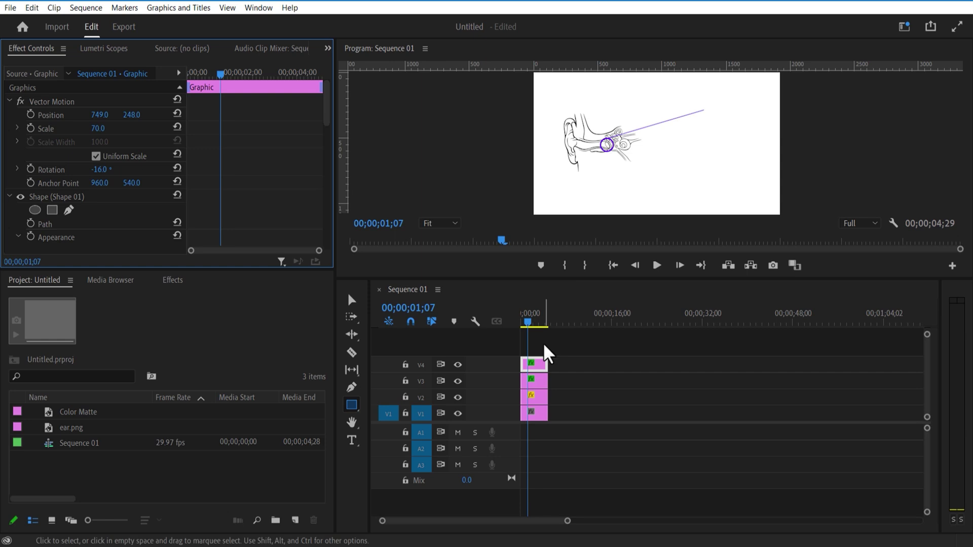
pyautogui.moveTo(536, 366); pyautogui.dragTo(539, 351)
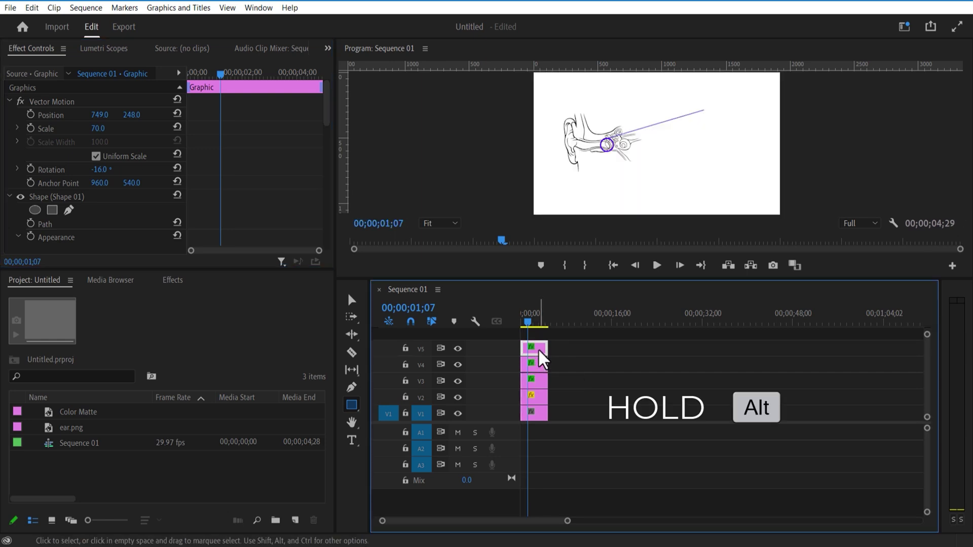
pyautogui.moveTo(563, 281); pyautogui.dragTo(565, 400)
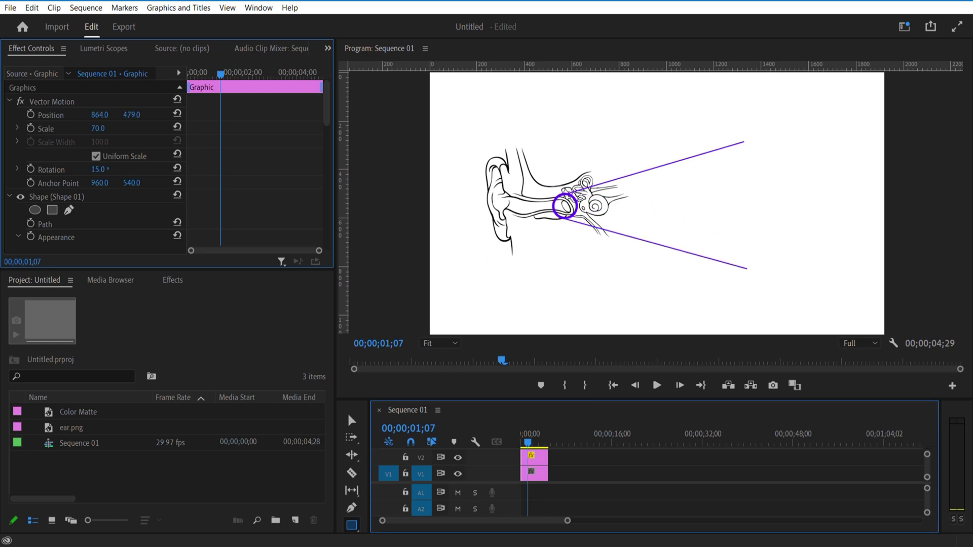
# Step: Draw a circle about 490 px in diameter with the Ellipse Tool at the far ends of the two lines
pyautogui.moveTo(533, 400); pyautogui.dragTo(533, 276)
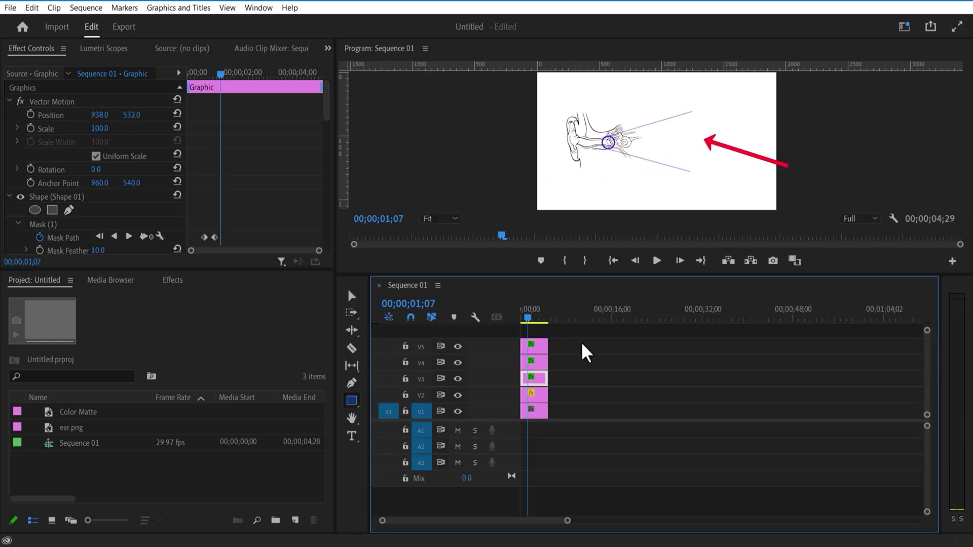
pyautogui.click(598, 374)
pyautogui.click(351, 400)
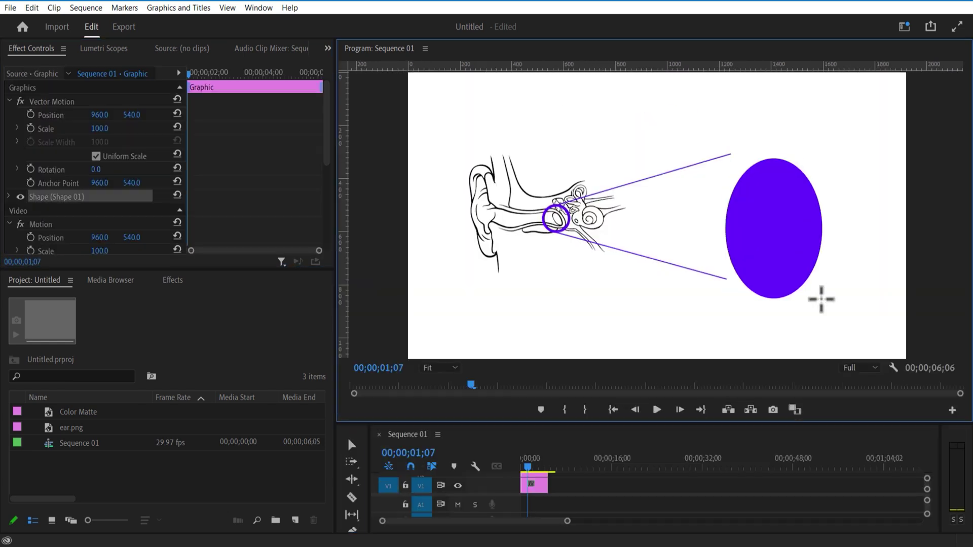
pyautogui.moveTo(820, 299); pyautogui.dragTo(804, 283)
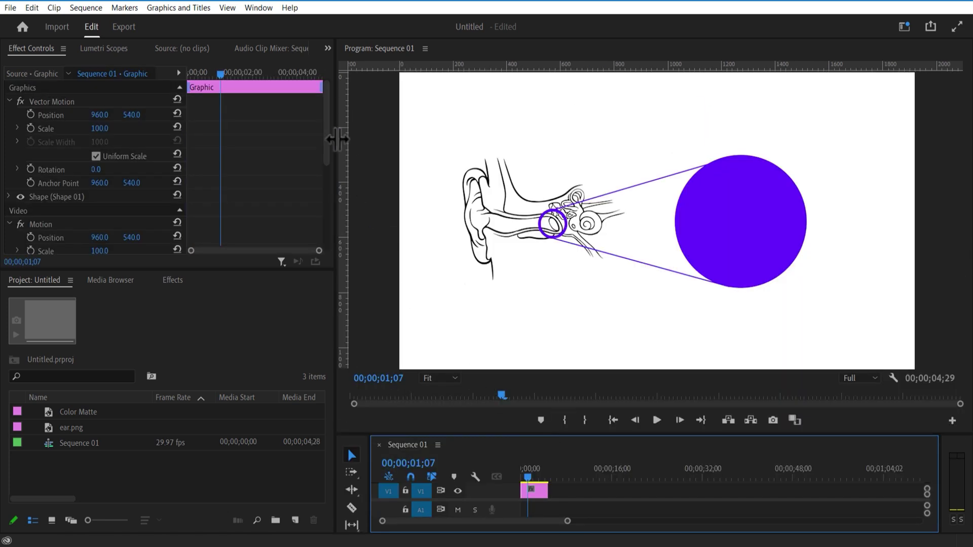
# Step: Give the large circle a 10 px outer stroke without fill, and set its vector position to 960, 542 and scale to 95
pyautogui.scroll(-5, 325, 164)
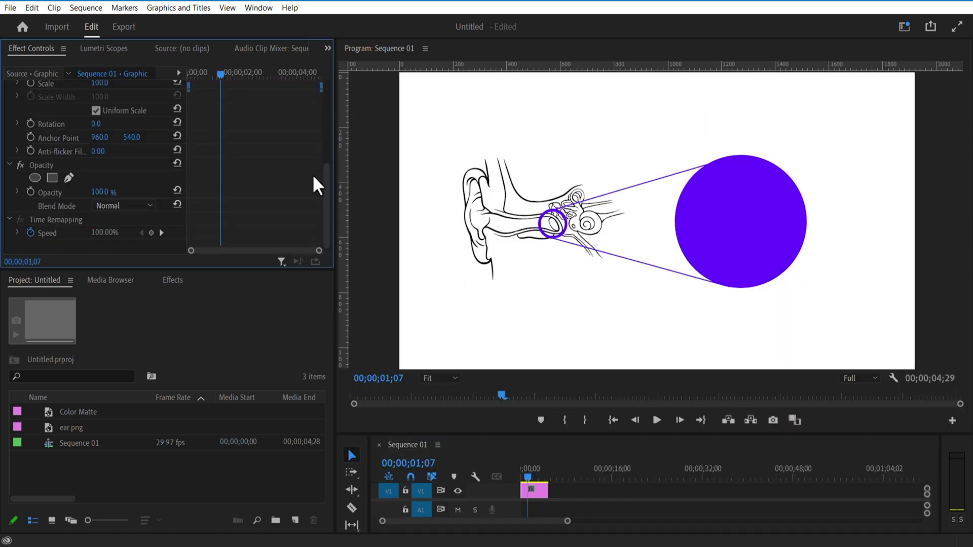
pyautogui.moveTo(331, 192); pyautogui.dragTo(332, 134)
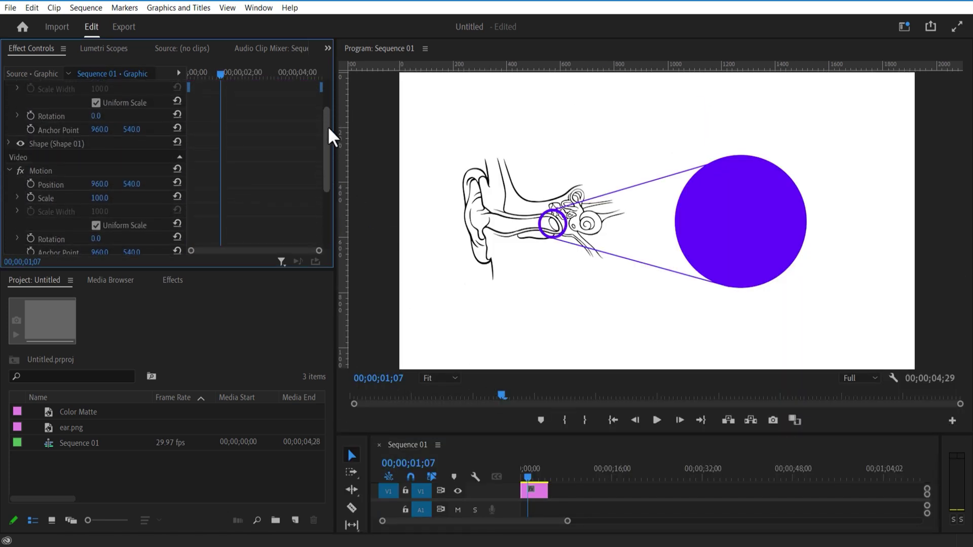
pyautogui.click(76, 145)
pyautogui.click(9, 144)
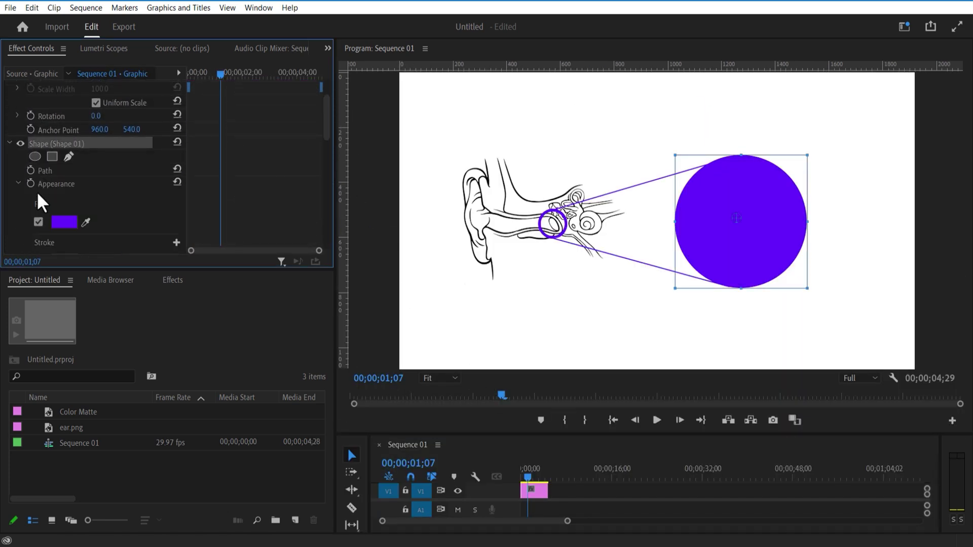
pyautogui.click(38, 222)
pyautogui.scroll(-3, 327, 142)
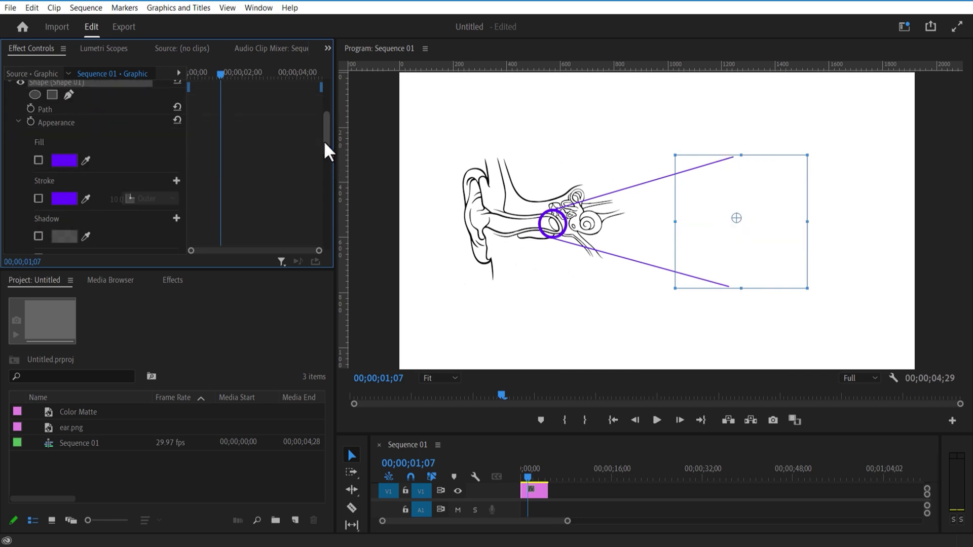
pyautogui.click(39, 191)
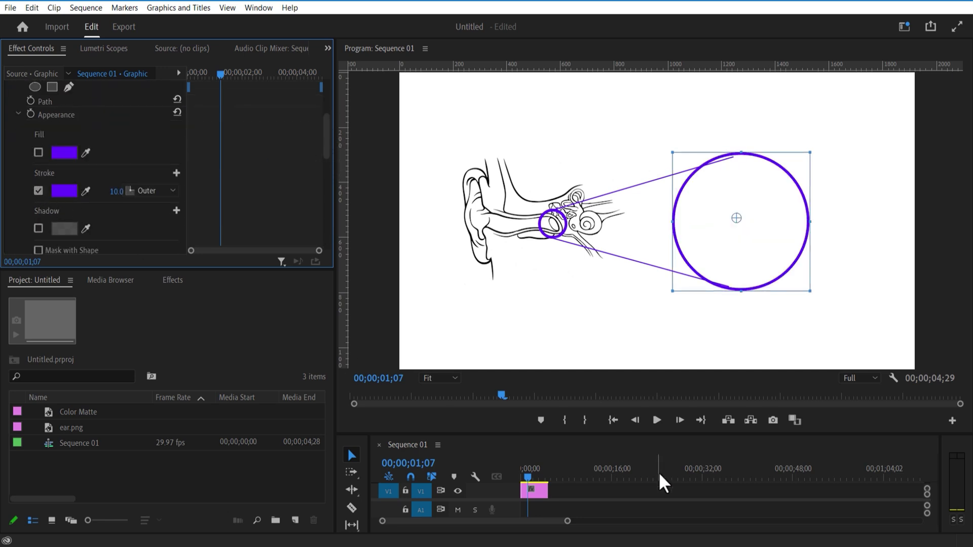
pyautogui.click(607, 487)
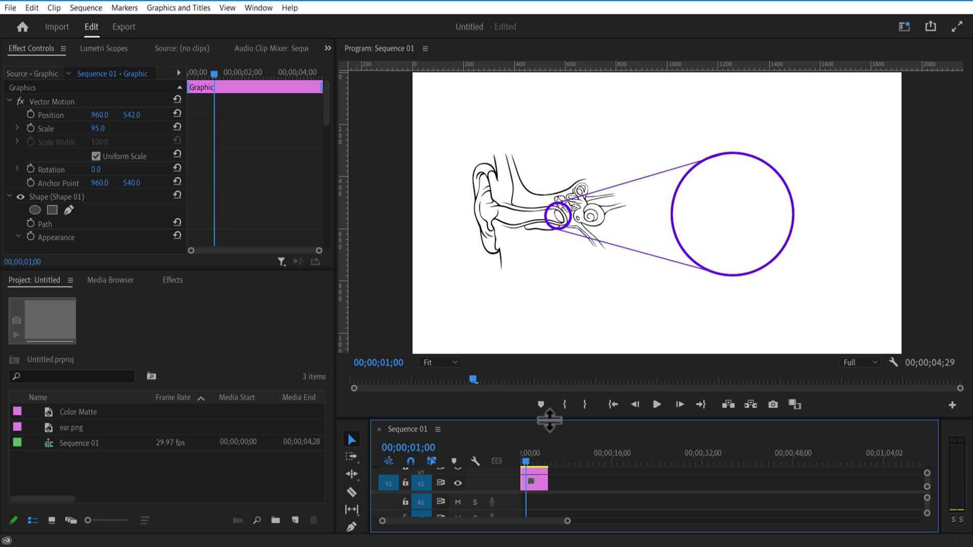
# Step: Move the two line clips and the large circle clip to start at 00;00;01;00, and play the sequence
pyautogui.moveTo(549, 420); pyautogui.dragTo(560, 296)
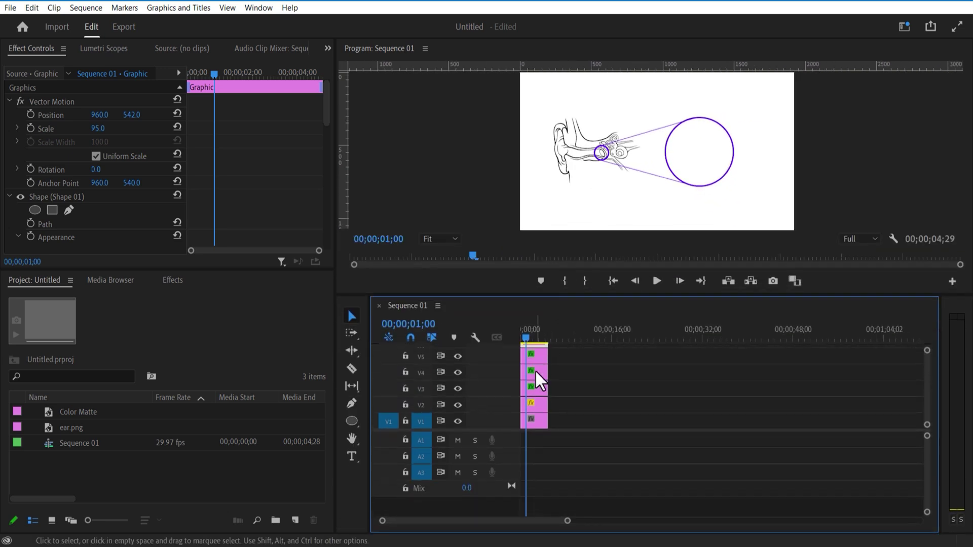
pyautogui.moveTo(580, 372); pyautogui.dragTo(540, 375)
pyautogui.moveTo(526, 338); pyautogui.dragTo(523, 344)
pyautogui.click(656, 283)
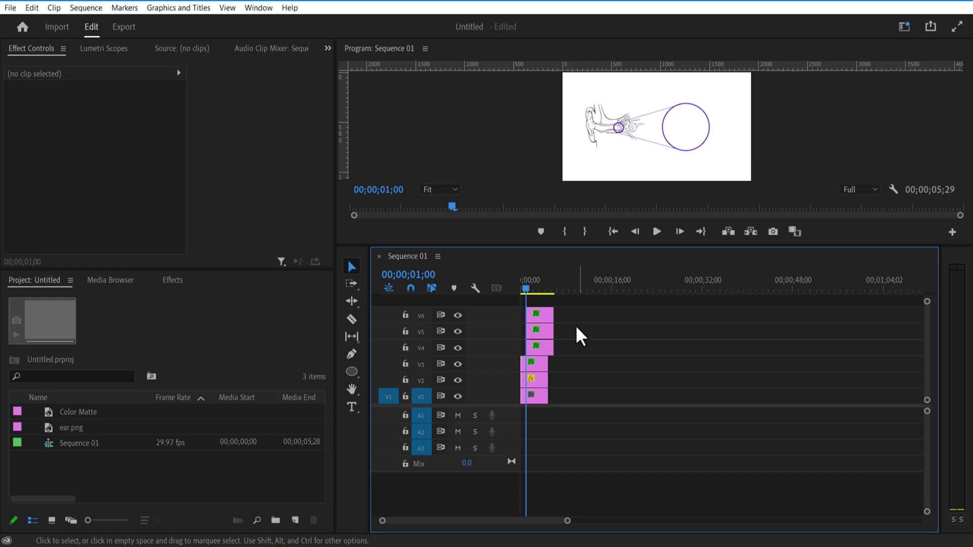
# Step: Duplicate the large circle's clip onto V7, and set the V6 circle's vector position to 957, 662 and scale to 100
pyautogui.moveTo(547, 318); pyautogui.dragTo(551, 305)
pyautogui.moveTo(539, 299); pyautogui.dragTo(539, 318)
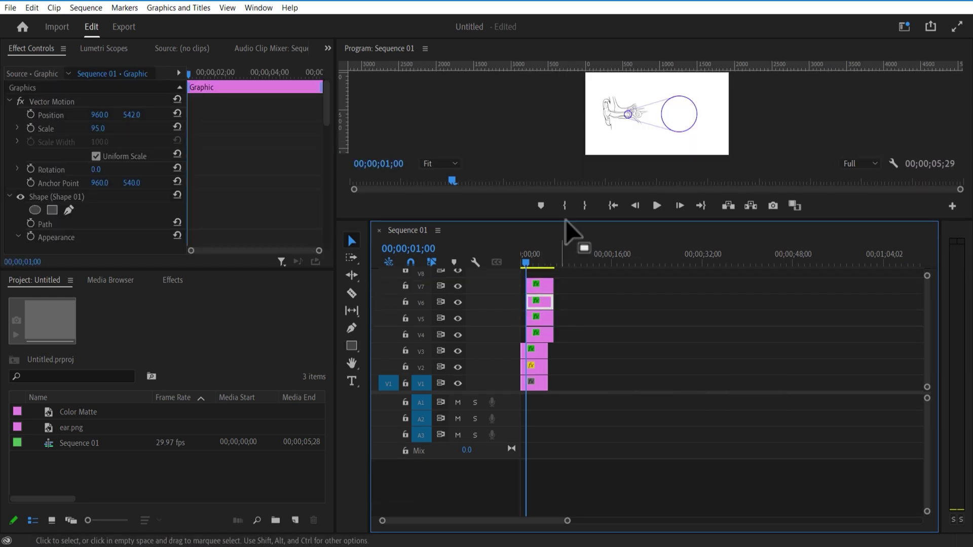
pyautogui.moveTo(572, 219); pyautogui.dragTo(574, 338)
pyautogui.moveTo(98, 128); pyautogui.dragTo(71, 128)
pyautogui.moveTo(131, 115); pyautogui.dragTo(177, 115)
pyautogui.moveTo(100, 115)
pyautogui.mouseDown()
pyautogui.moveTo(167, 115)
pyautogui.moveTo(114, 128)
pyautogui.mouseUp()
pyautogui.moveTo(101, 115); pyautogui.dragTo(63, 115)
pyautogui.moveTo(132, 115); pyautogui.dragTo(92, 115)
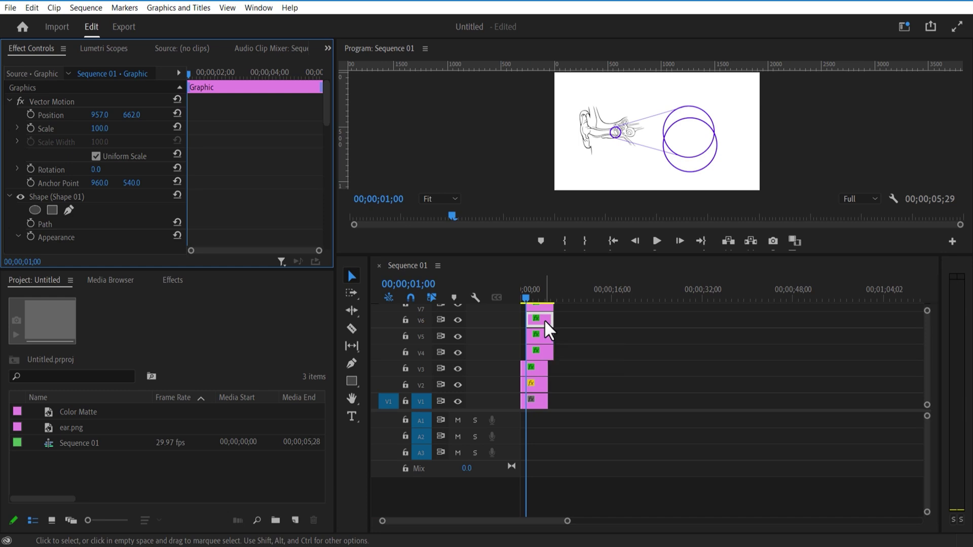
# Step: Turn off the V6 circle's stroke and turn on its fill
pyautogui.scroll(-3, 324, 124)
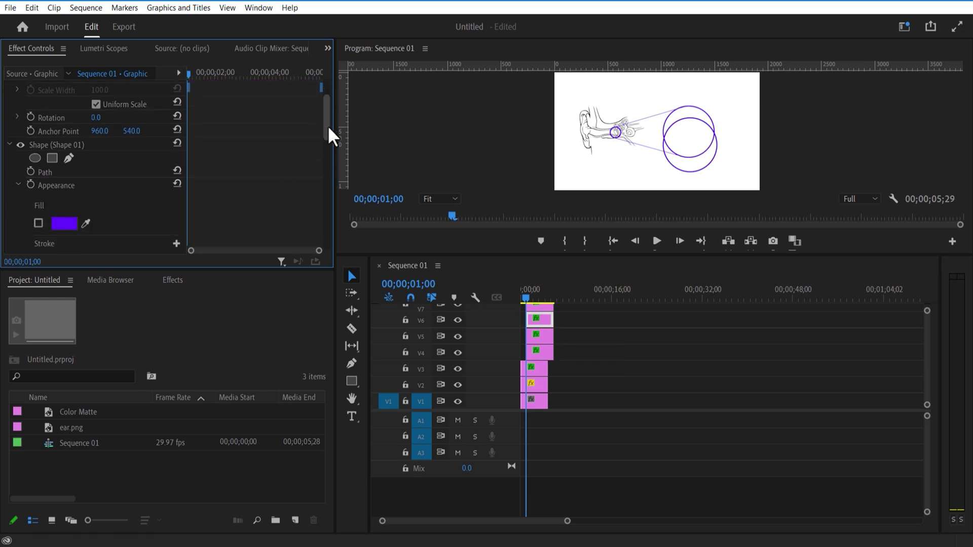
pyautogui.click(38, 222)
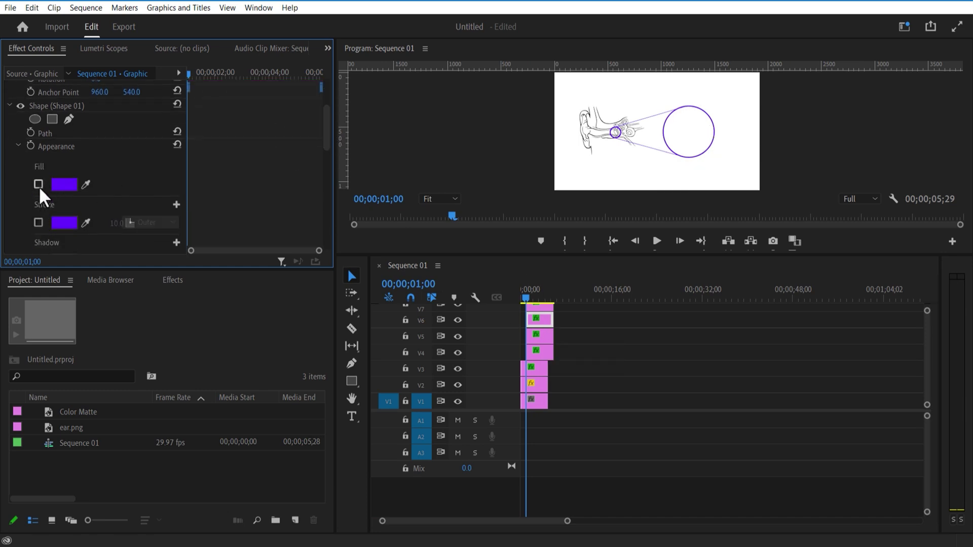
pyautogui.click(38, 185)
pyautogui.scroll(-1, 111, 187)
pyautogui.click(86, 158)
pyautogui.click(83, 161)
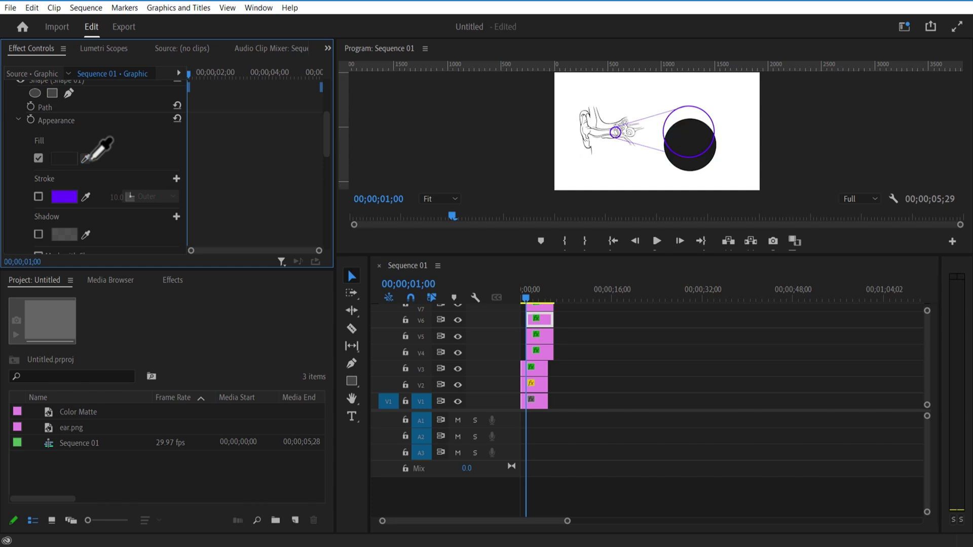
# Step: Change the V6 circle's fill to a linear gradient from pink F570FC to coral FA8A8A
pyautogui.click(69, 160)
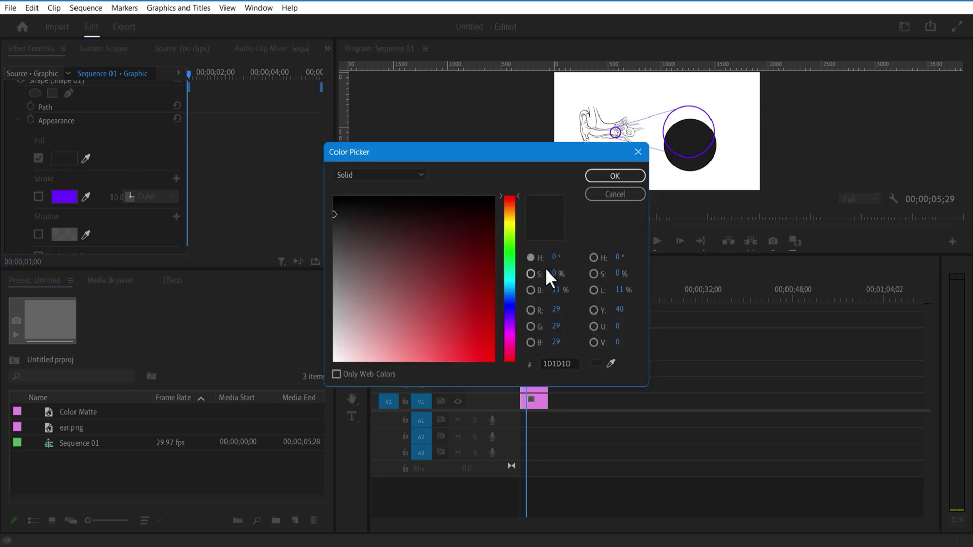
pyautogui.click(421, 175)
pyautogui.click(375, 200)
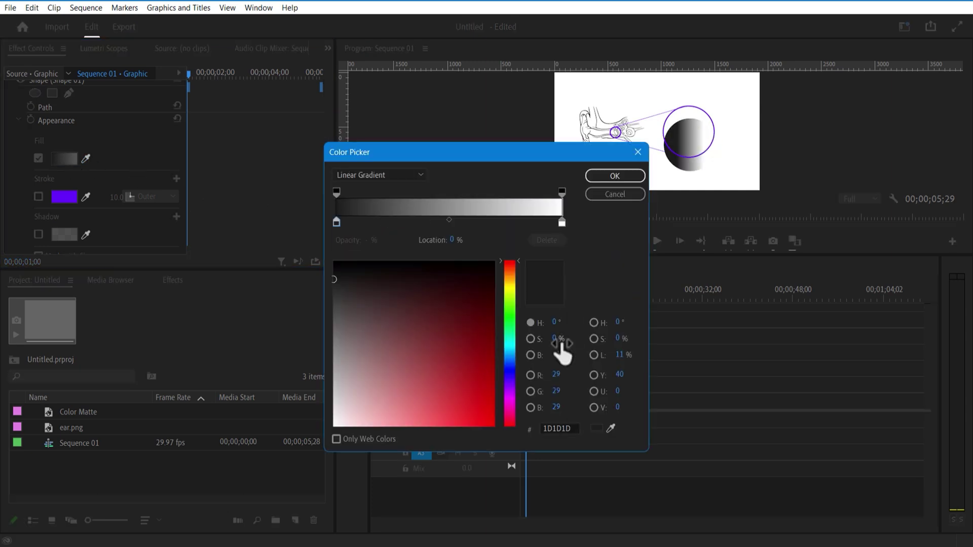
pyautogui.click(509, 396)
pyautogui.moveTo(467, 420); pyautogui.dragTo(423, 424)
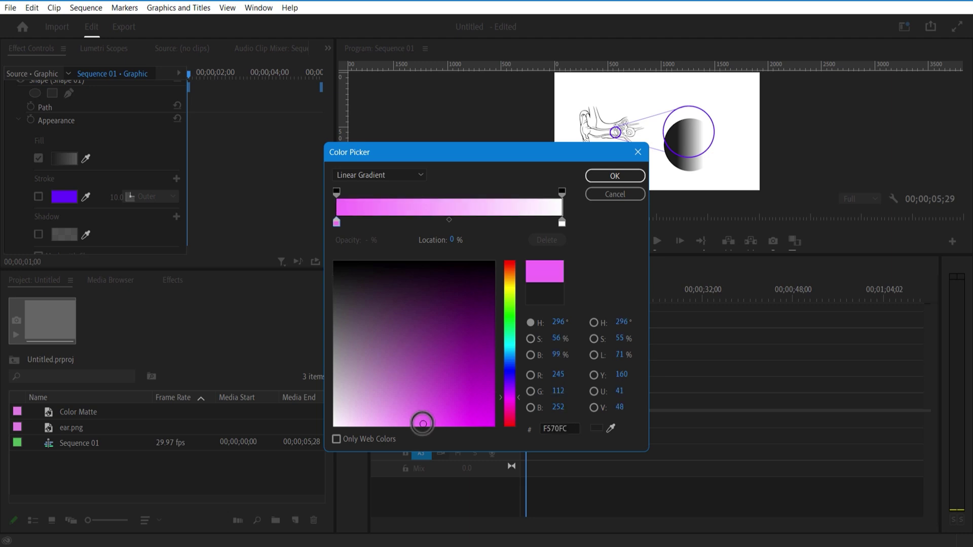
pyautogui.click(561, 223)
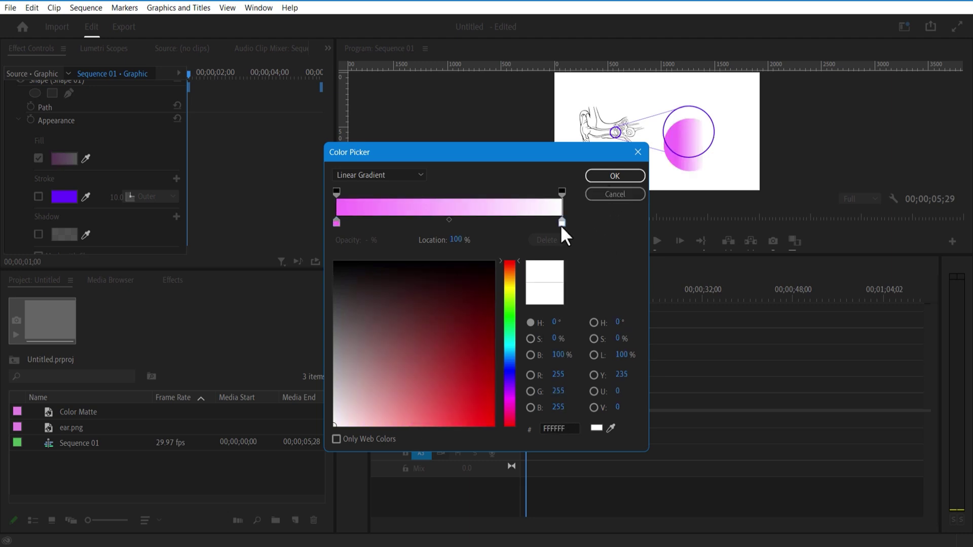
pyautogui.click(405, 422)
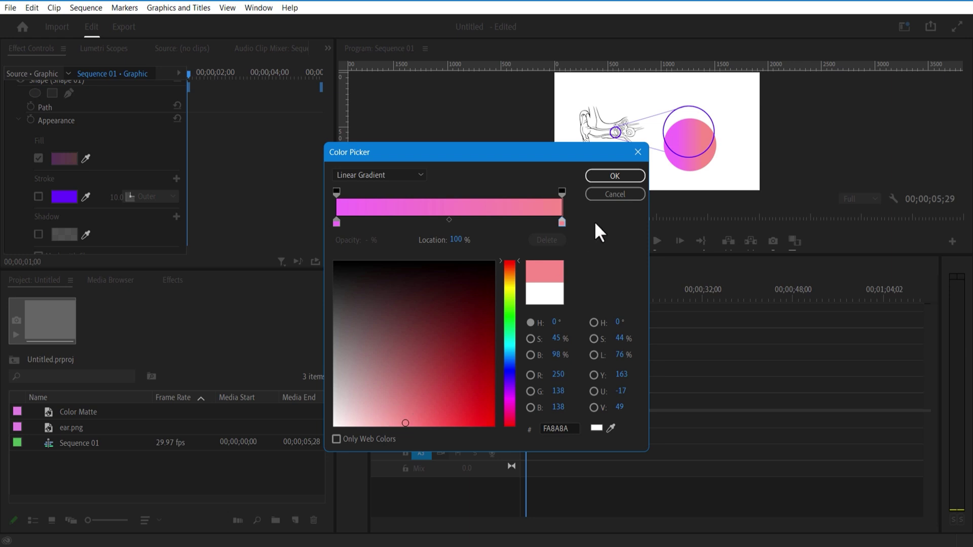
pyautogui.click(605, 180)
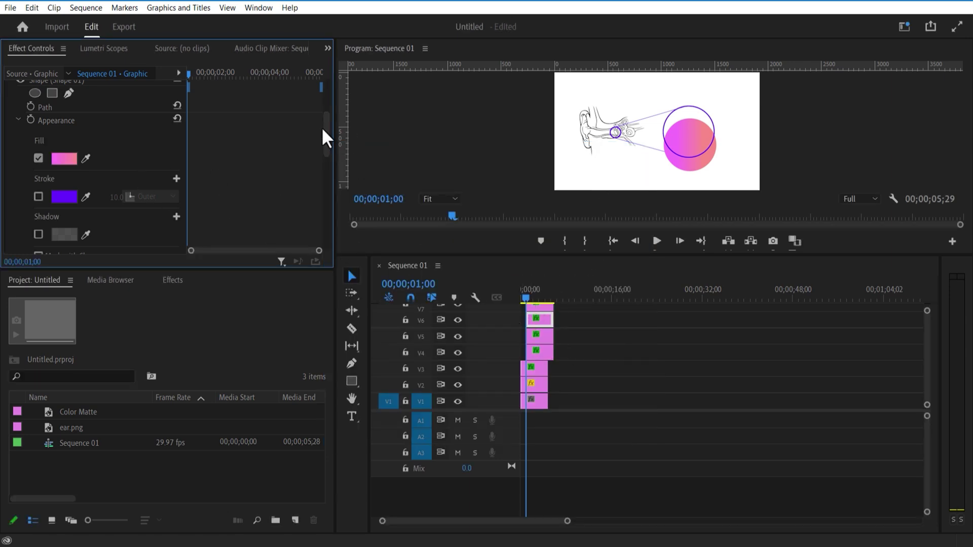
# Step: Set the gradient circle's anchor point to 960, 494, its rotation to 80° and its vector position to 1253, 337
pyautogui.scroll(3, 325, 124)
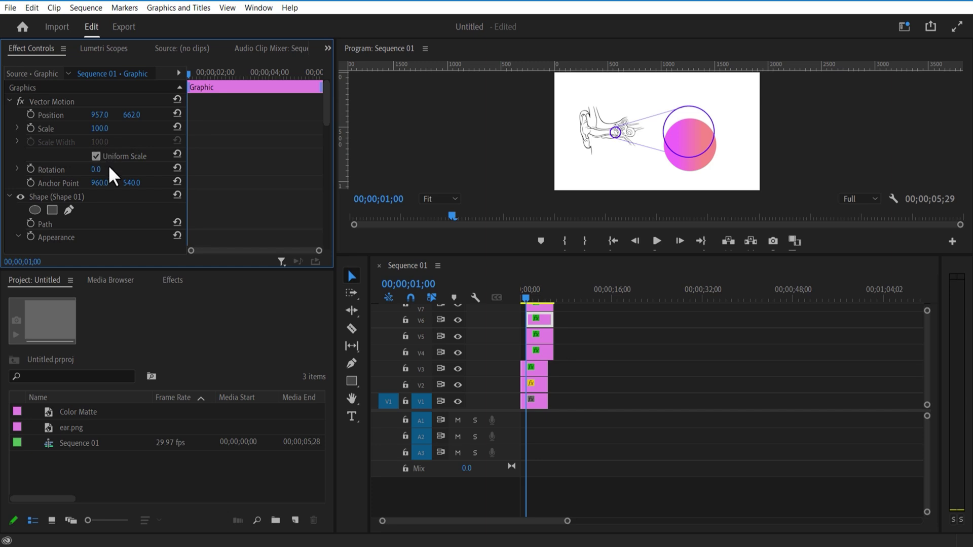
pyautogui.moveTo(132, 183); pyautogui.dragTo(108, 183)
pyautogui.moveTo(99, 170); pyautogui.dragTo(139, 169)
pyautogui.moveTo(100, 115); pyautogui.dragTo(223, 115)
pyautogui.moveTo(132, 115); pyautogui.dragTo(175, 115)
pyautogui.moveTo(102, 115); pyautogui.dragTo(126, 115)
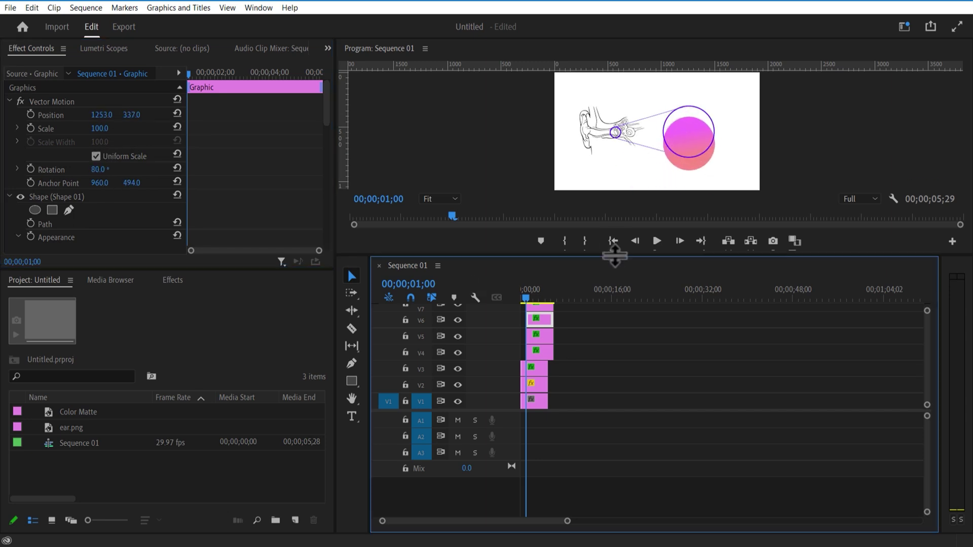
# Step: Add a rectangular mask to the gradient circle and shape it to keep only the lower part inside the circle outline
pyautogui.moveTo(614, 254); pyautogui.dragTo(614, 377)
pyautogui.click(53, 224)
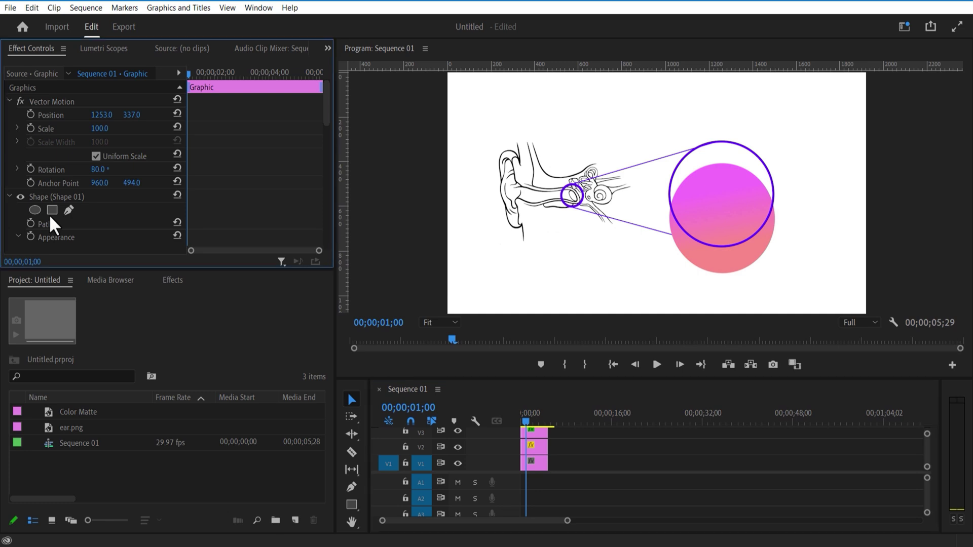
pyautogui.click(52, 209)
pyautogui.moveTo(705, 212); pyautogui.dragTo(769, 238)
pyautogui.moveTo(674, 248); pyautogui.dragTo(789, 224)
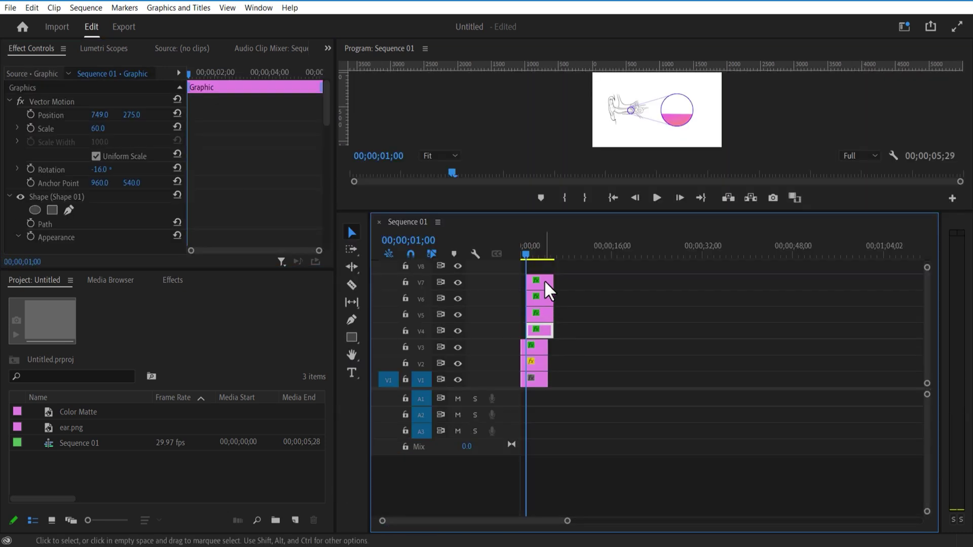
# Step: Move the circle outline clip up to V8 and duplicate the gradient circle's clip from V6 onto V7
pyautogui.click(546, 280)
pyautogui.moveTo(547, 282)
pyautogui.mouseDown()
pyautogui.moveTo(560, 284)
pyautogui.moveTo(546, 267)
pyautogui.mouseUp()
pyautogui.click(539, 300)
pyautogui.keyDown('alt'); pyautogui.moveTo(542, 301); pyautogui.dragTo(542, 283); pyautogui.keyUp('alt')
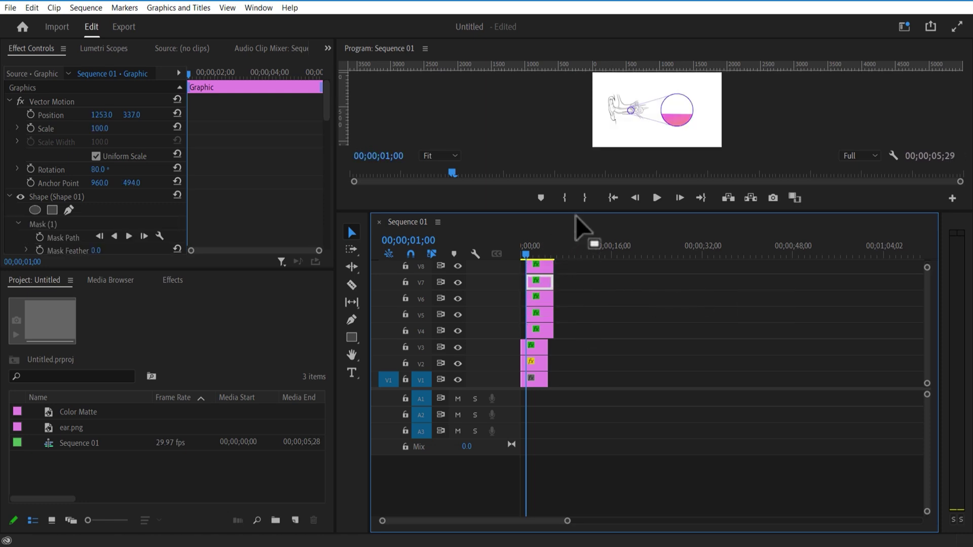
# Step: Delete the mask from the V7 gradient circle and set its vector position to 1253, 242
pyautogui.moveTo(576, 212); pyautogui.dragTo(576, 216)
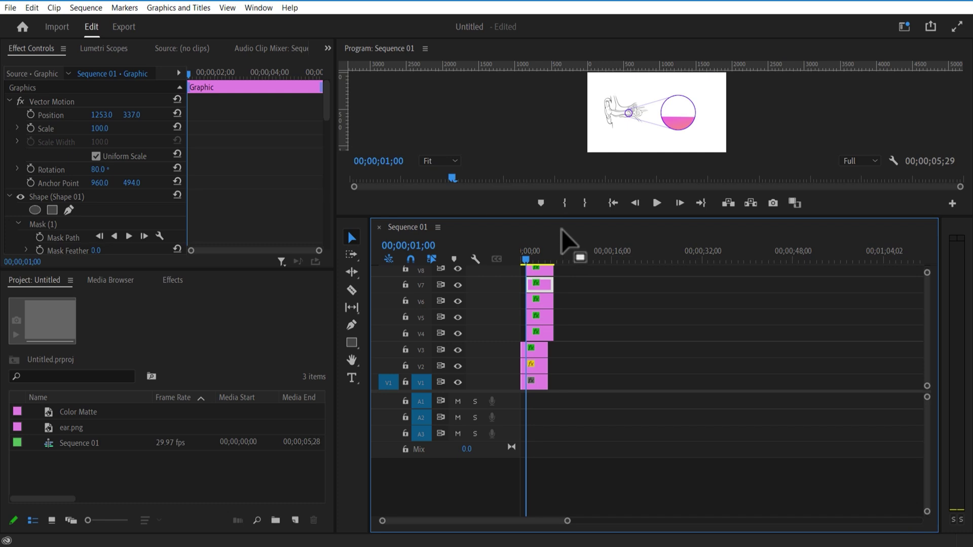
pyautogui.click(43, 223)
pyautogui.press('Delete')
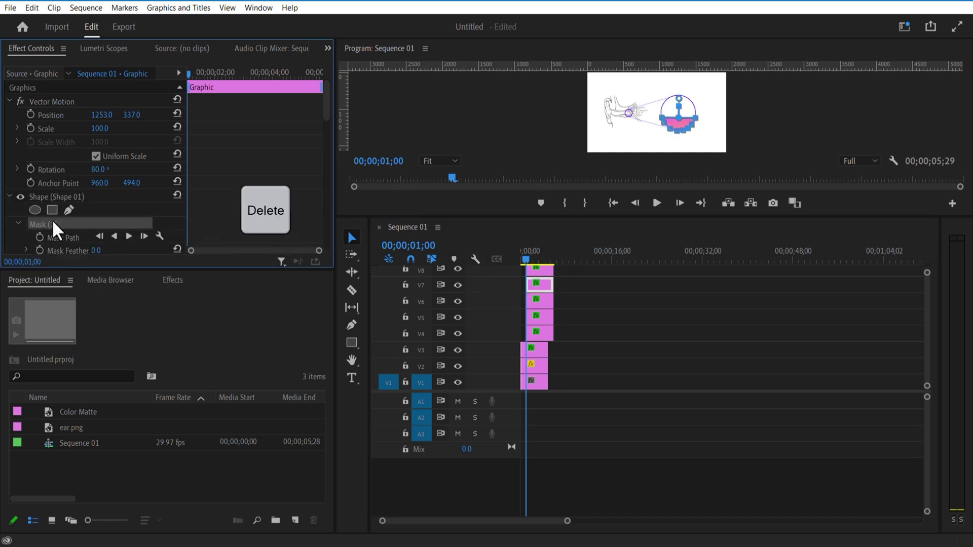
pyautogui.moveTo(586, 217); pyautogui.dragTo(586, 340)
pyautogui.moveTo(129, 115)
pyautogui.mouseDown()
pyautogui.moveTo(113, 115)
pyautogui.moveTo(138, 115)
pyautogui.mouseUp()
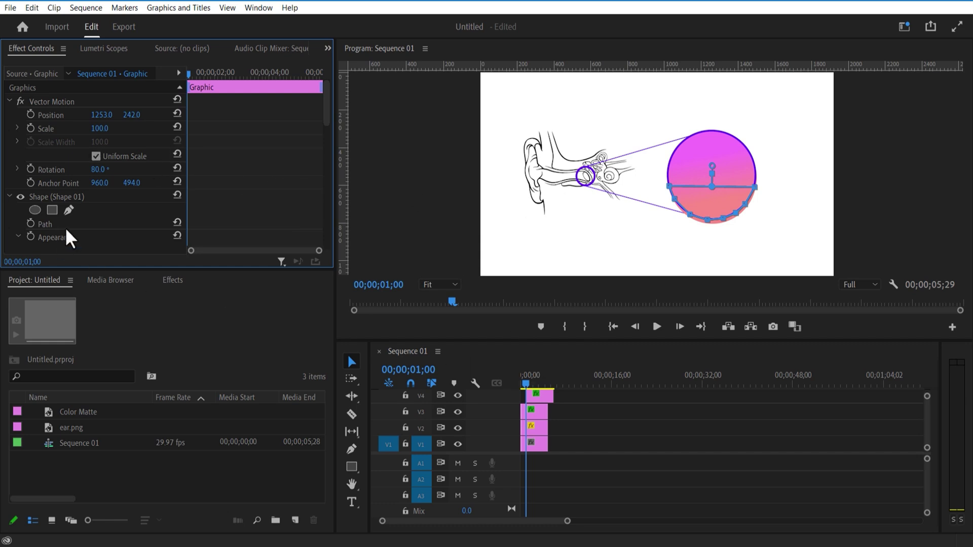
# Step: Change the fill of the gradient circle on V7 from a linear gradient to solid black
pyautogui.scroll(-5, 112, 203)
pyautogui.click(63, 136)
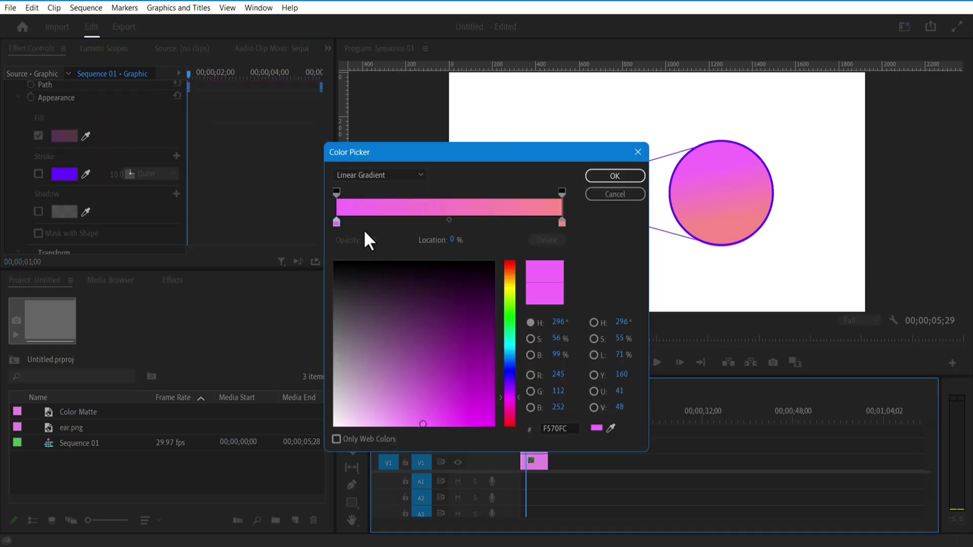
pyautogui.click(353, 178)
pyautogui.click(354, 186)
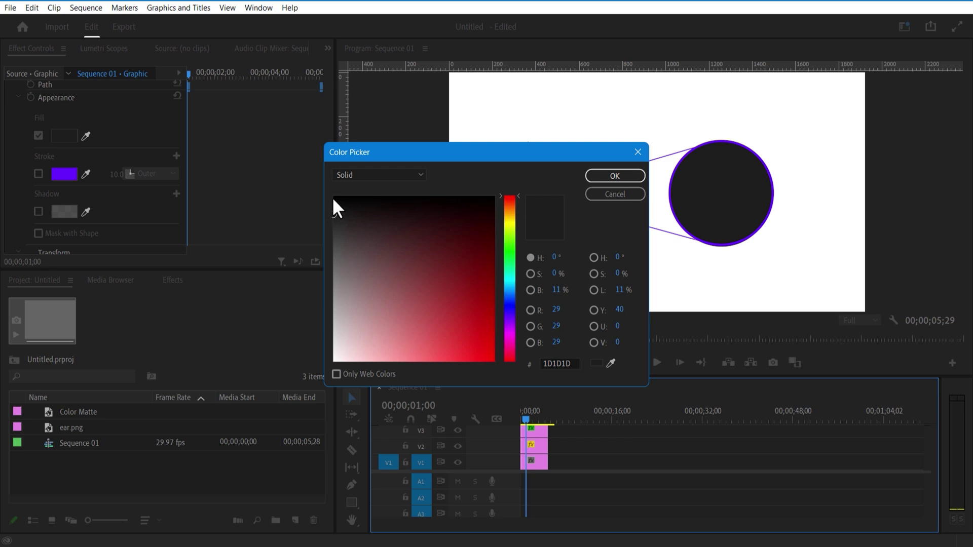
pyautogui.click(614, 175)
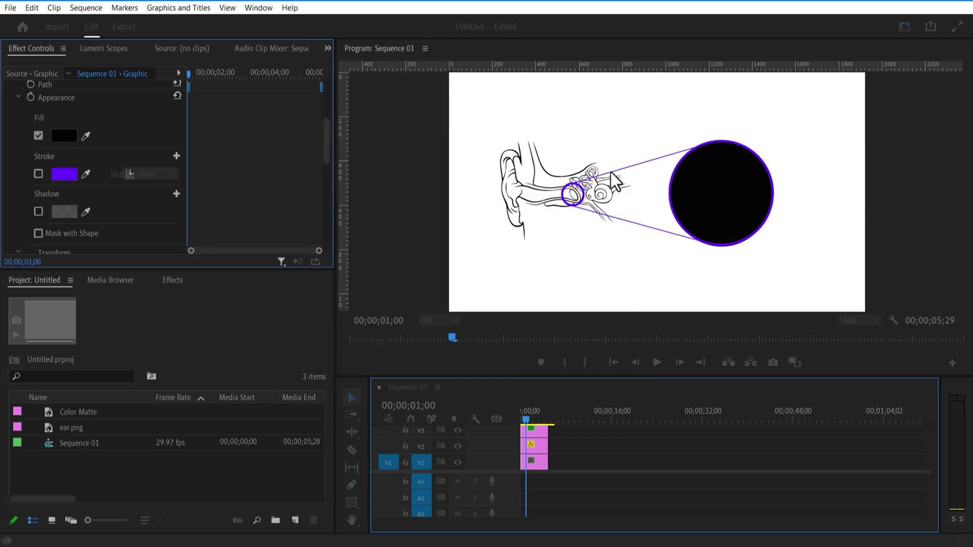
# Step: Move the black circle beneath the masked gradient circle at position 1250, 242 and scale 97, and nest the V4 to V8 clips as circle
pyautogui.moveTo(603, 377); pyautogui.dragTo(606, 213)
pyautogui.moveTo(539, 282); pyautogui.dragTo(543, 305)
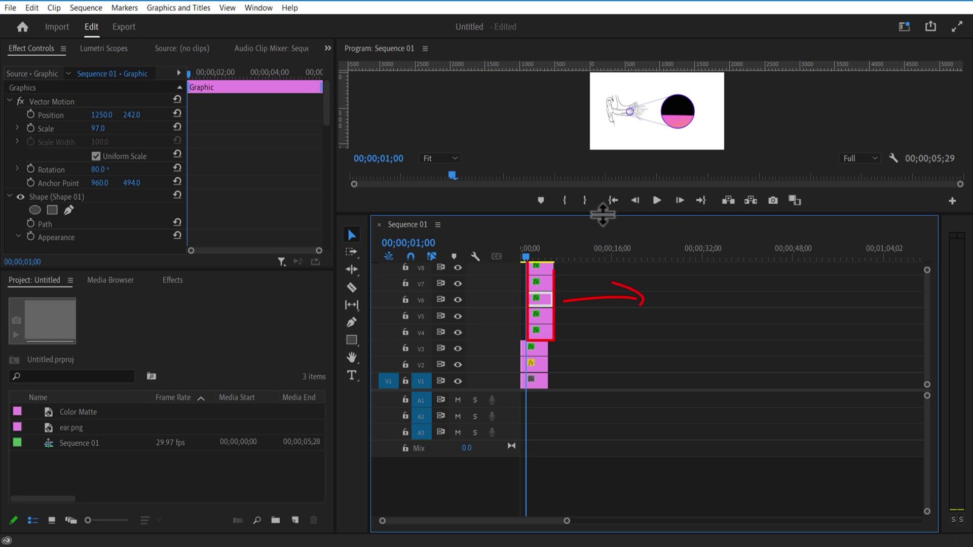
pyautogui.moveTo(602, 215); pyautogui.dragTo(602, 304)
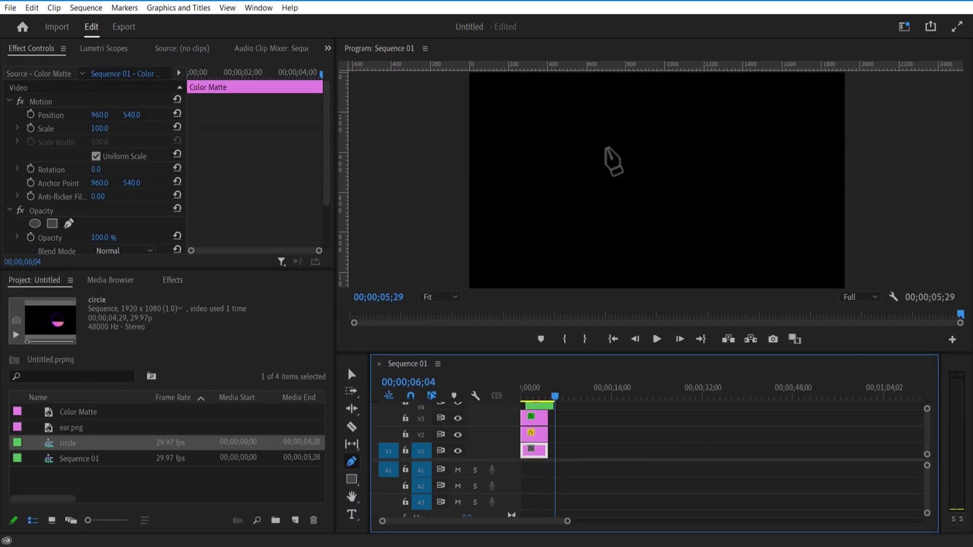
pyautogui.click(606, 149)
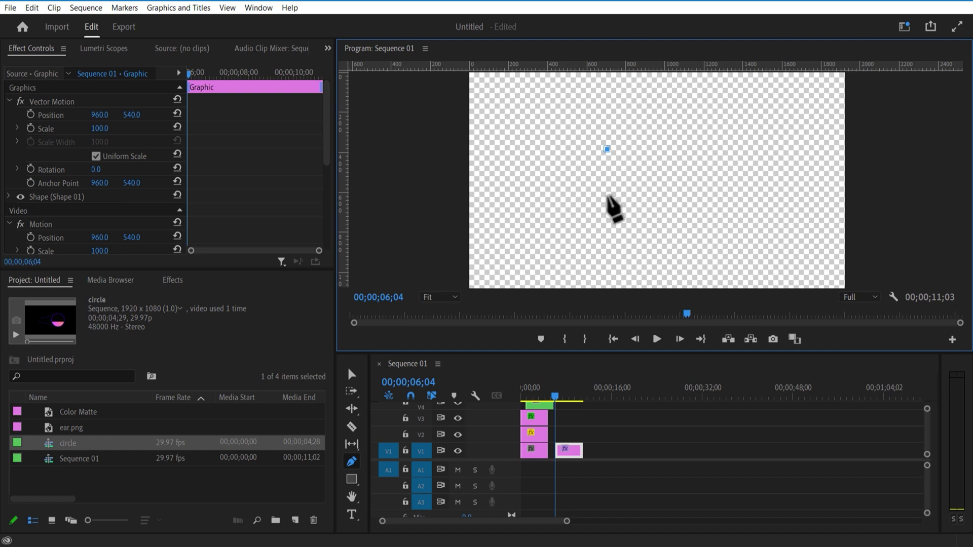
pyautogui.click(613, 237)
pyautogui.click(351, 374)
pyautogui.moveTo(572, 450)
pyautogui.mouseDown()
pyautogui.moveTo(588, 441)
pyautogui.moveTo(570, 434)
pyautogui.mouseUp()
# Step: Create a Black Video item and place it on V1 beneath the pen graphic, after the existing clips
pyautogui.click(294, 520)
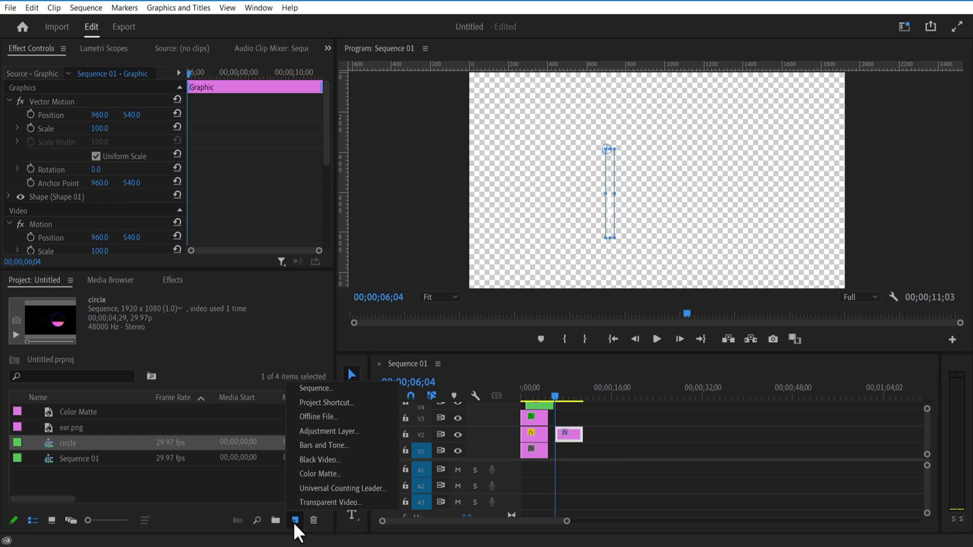
pyautogui.click(311, 462)
pyautogui.click(507, 317)
pyautogui.moveTo(174, 409); pyautogui.dragTo(560, 445)
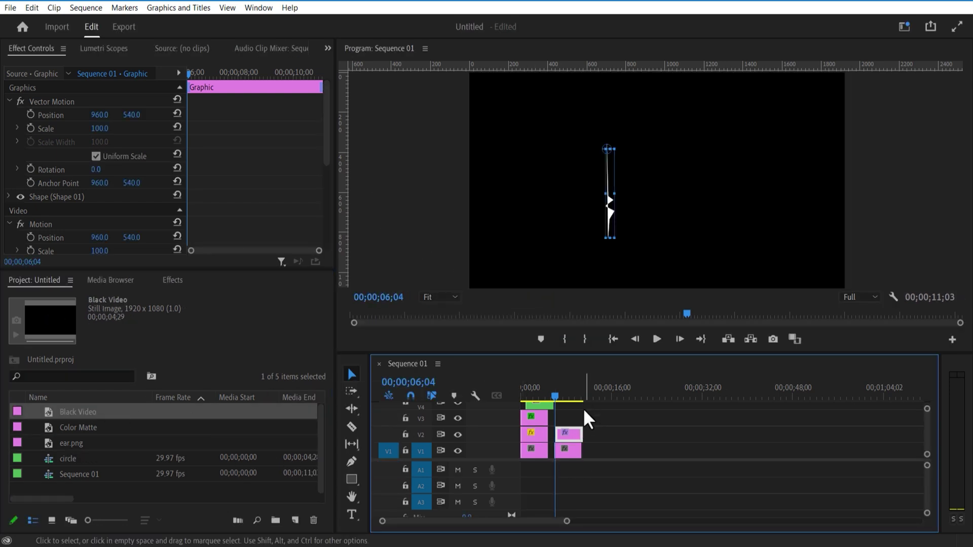
# Step: Delete the trial pen graphic from V2 above the Black Video clip
pyautogui.click(579, 408)
pyautogui.moveTo(555, 395); pyautogui.dragTo(558, 395)
pyautogui.click(575, 430)
pyautogui.press('Delete')
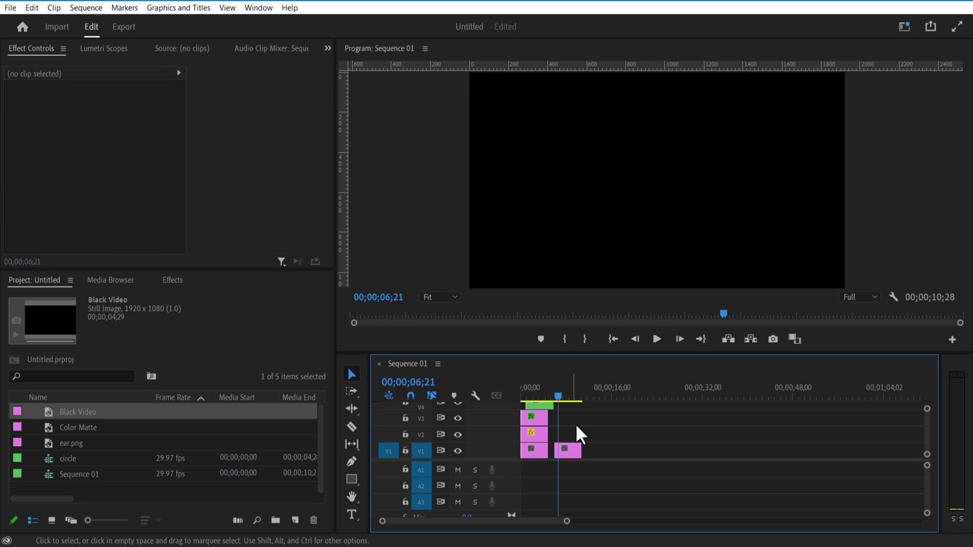
# Step: Start a new Pen path over the Black Video with a straight vertical segment followed by a short diagonal kink
pyautogui.click(351, 461)
pyautogui.moveTo(589, 122); pyautogui.dragTo(589, 198)
pyautogui.hotkey('ctrl', 'z')
pyautogui.hotkey('ctrl', 'z')
pyautogui.hotkey('ctrl', 'z')
pyautogui.click(588, 165)
pyautogui.click(598, 171)
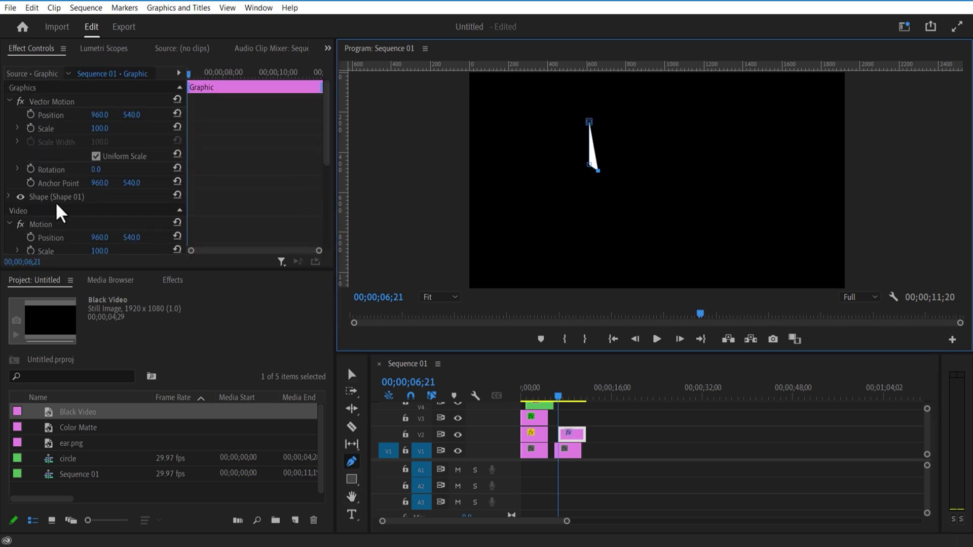
# Step: Turn off the pen shape's fill and give it a white stroke
pyautogui.click(10, 197)
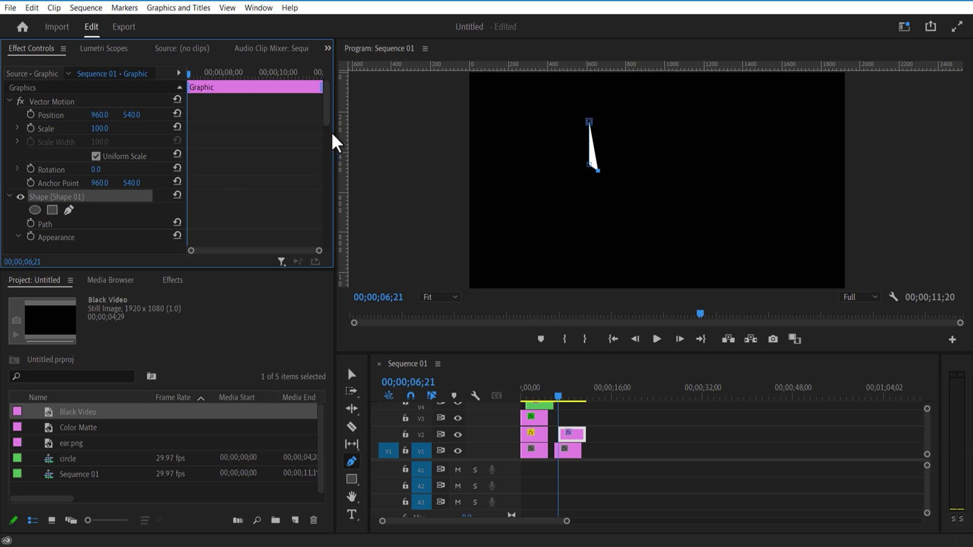
pyautogui.moveTo(326, 118); pyautogui.dragTo(317, 151)
pyautogui.click(38, 185)
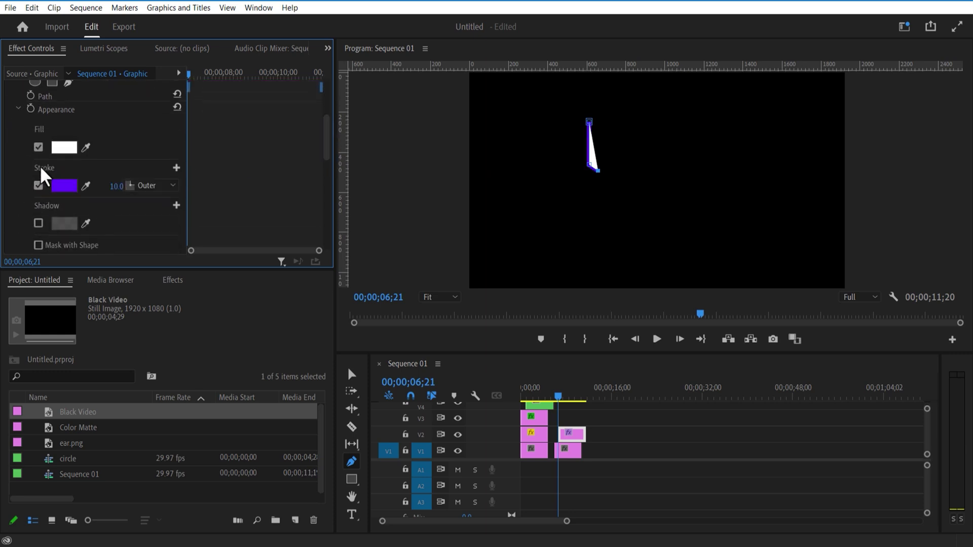
pyautogui.click(39, 147)
pyautogui.click(64, 185)
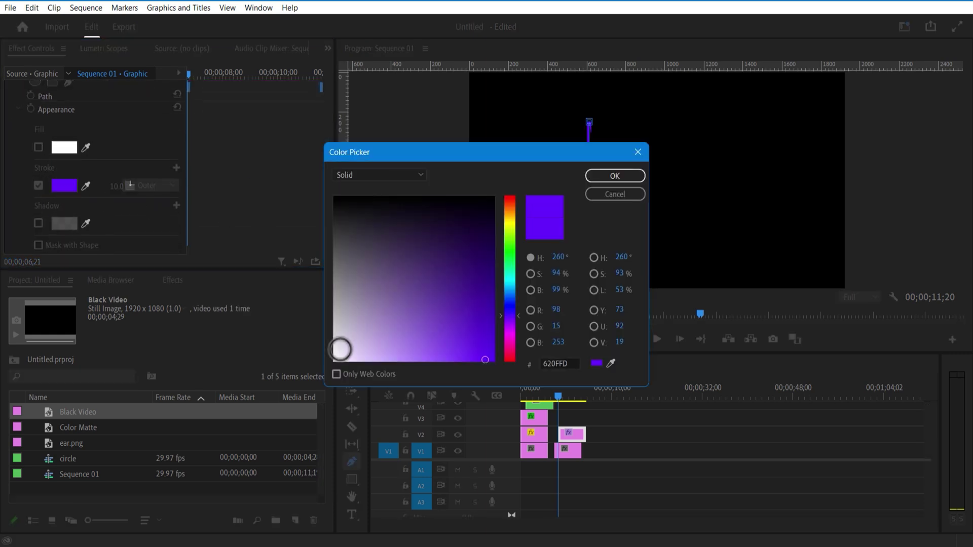
pyautogui.click(334, 358)
pyautogui.press('Return')
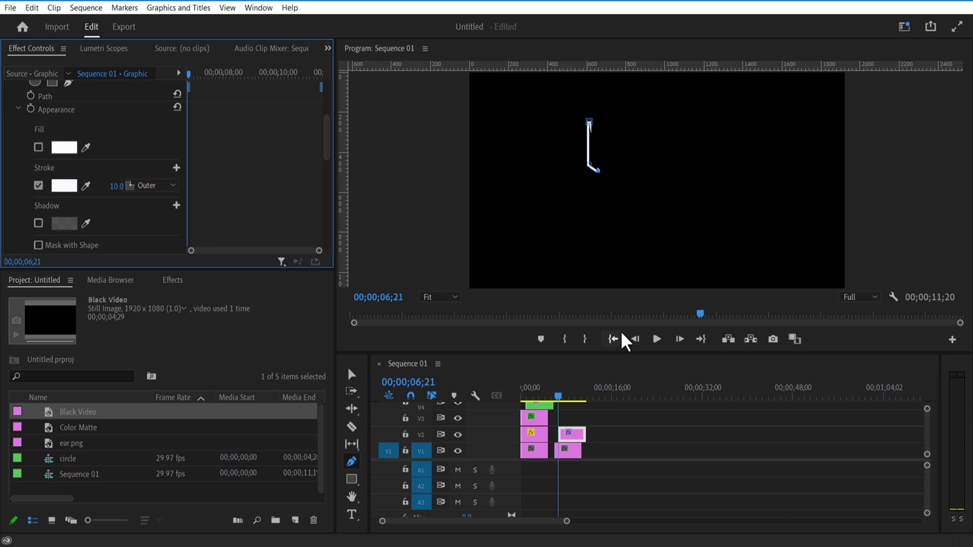
# Step: Continue the path as a small zigzag ending in a short vertical segment, and align its V2 clip with the Black Video's start
pyautogui.click(590, 178)
pyautogui.click(599, 185)
pyautogui.click(590, 191)
pyautogui.click(591, 206)
pyautogui.click(610, 445)
pyautogui.press('v')
pyautogui.moveTo(574, 435); pyautogui.dragTo(571, 435)
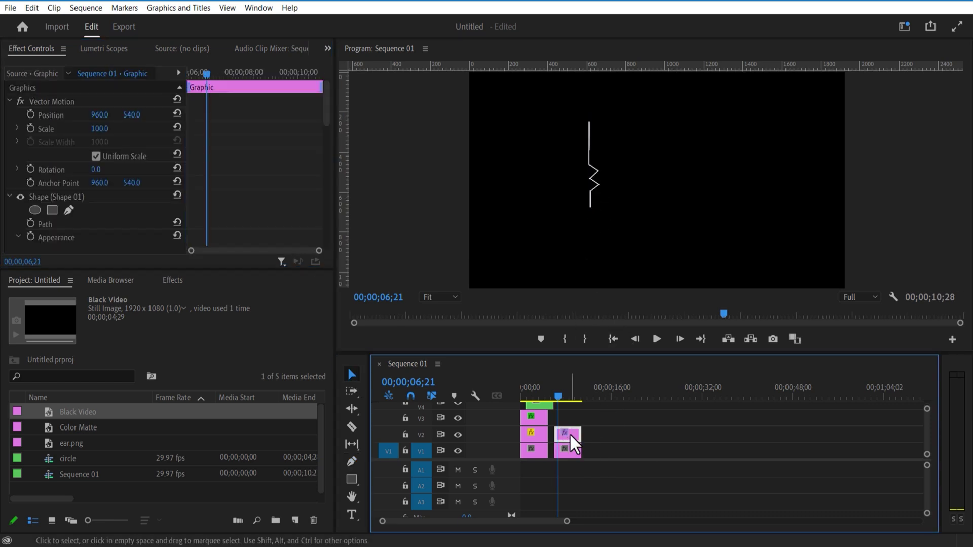
# Step: Delete the Black Video clip from V1 and move the zigzag line graphic to V5 above the circle nest
pyautogui.click(574, 453)
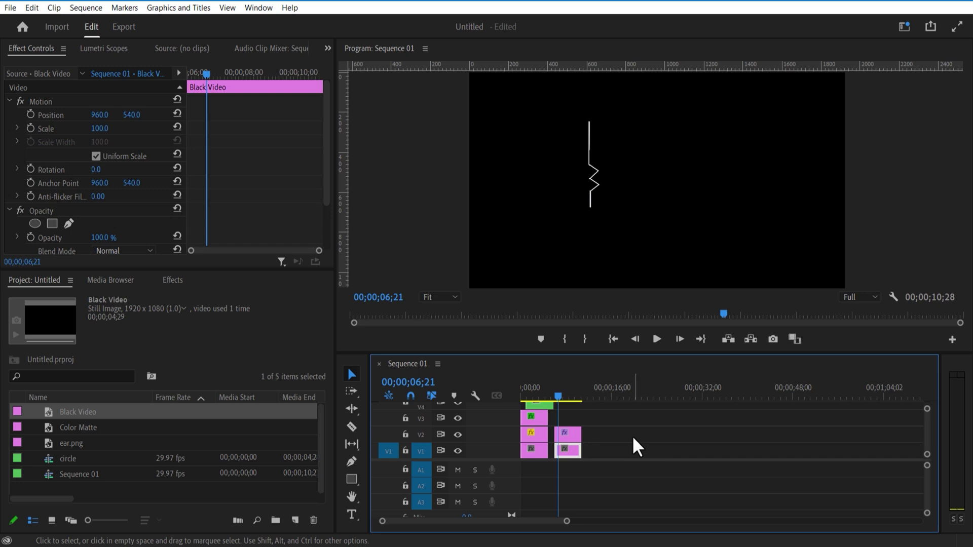
pyautogui.press('Delete')
pyautogui.moveTo(565, 520); pyautogui.dragTo(506, 521)
pyautogui.moveTo(603, 353); pyautogui.dragTo(602, 299)
pyautogui.moveTo(624, 412); pyautogui.dragTo(563, 358)
# Step: Set the zigzag line's vector position to 1173, 553, its scale to 33 and its stroke width to 3
pyautogui.click(537, 339)
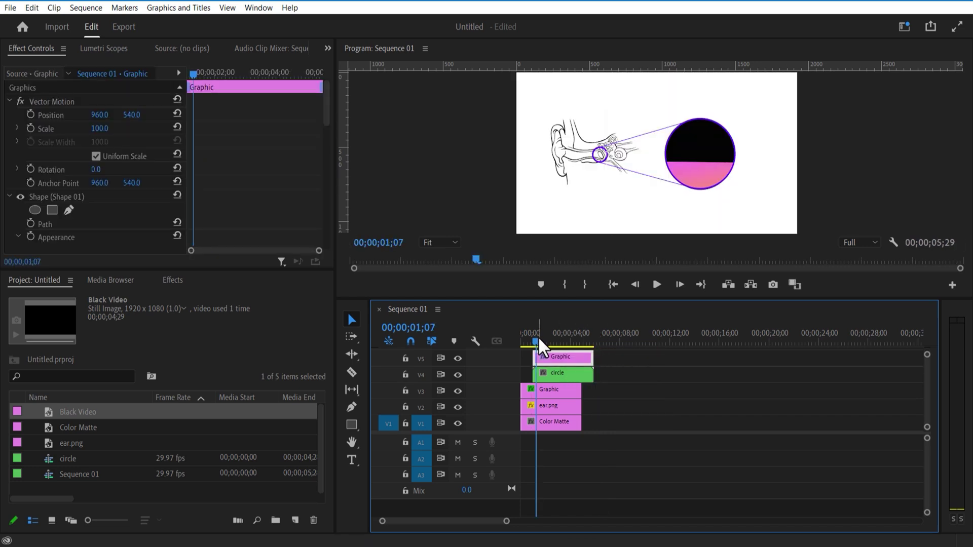
pyautogui.moveTo(99, 115); pyautogui.dragTo(109, 122)
pyautogui.moveTo(131, 115); pyautogui.dragTo(135, 115)
pyautogui.moveTo(325, 120); pyautogui.dragTo(323, 140)
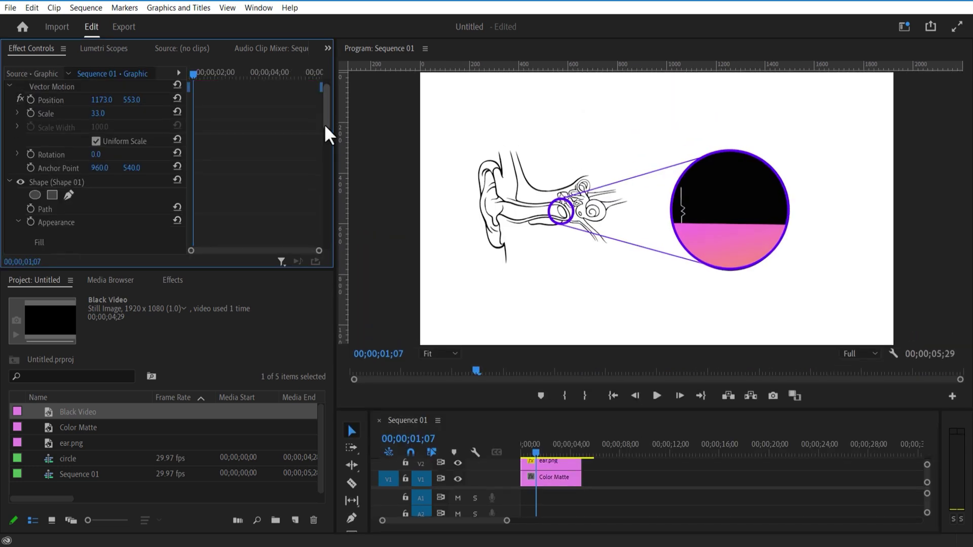
pyautogui.click(114, 214)
pyautogui.write('3')
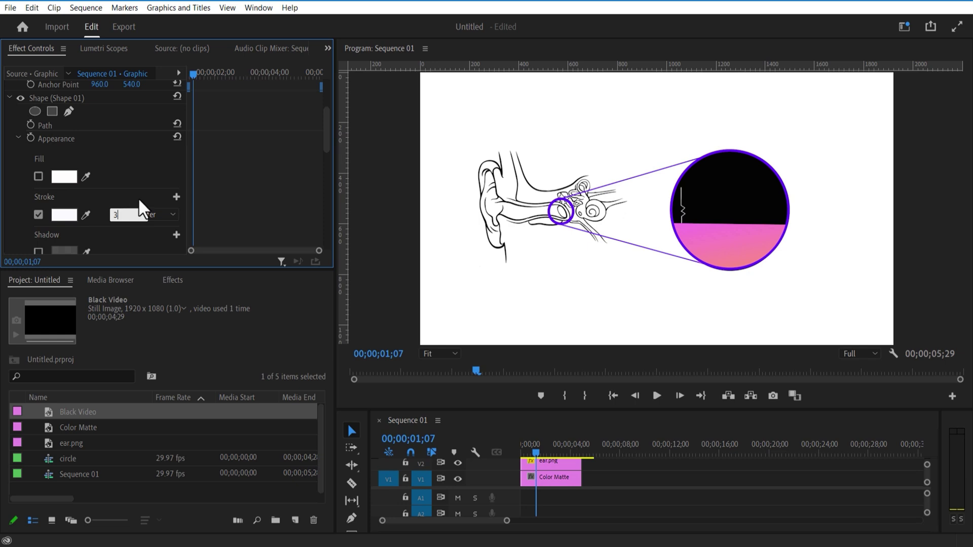
# Step: Apply Roughen Edges to the zigzag line with the Rusty edge type, border 2 and edge sharpness 0.40
pyautogui.moveTo(590, 409); pyautogui.dragTo(590, 299)
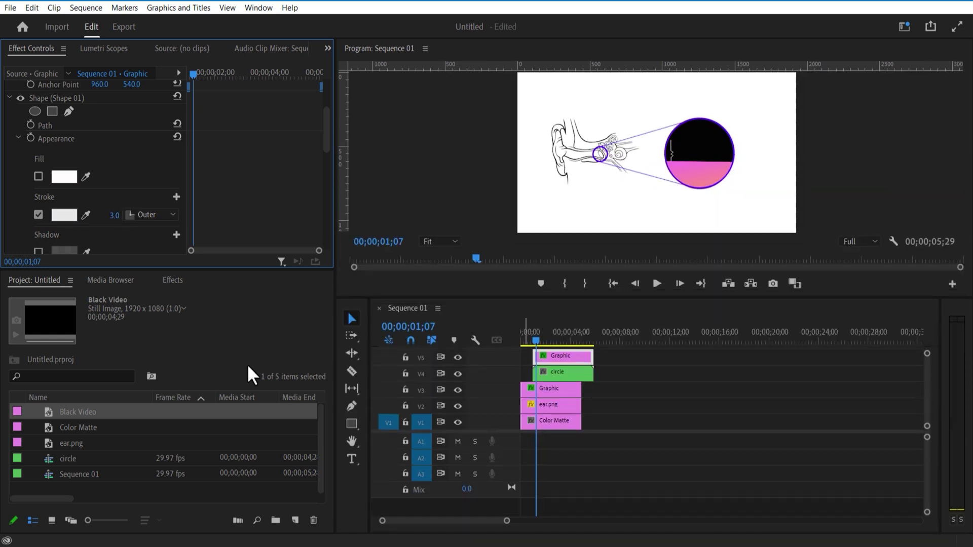
pyautogui.click(172, 281)
pyautogui.moveTo(122, 455); pyautogui.dragTo(549, 464)
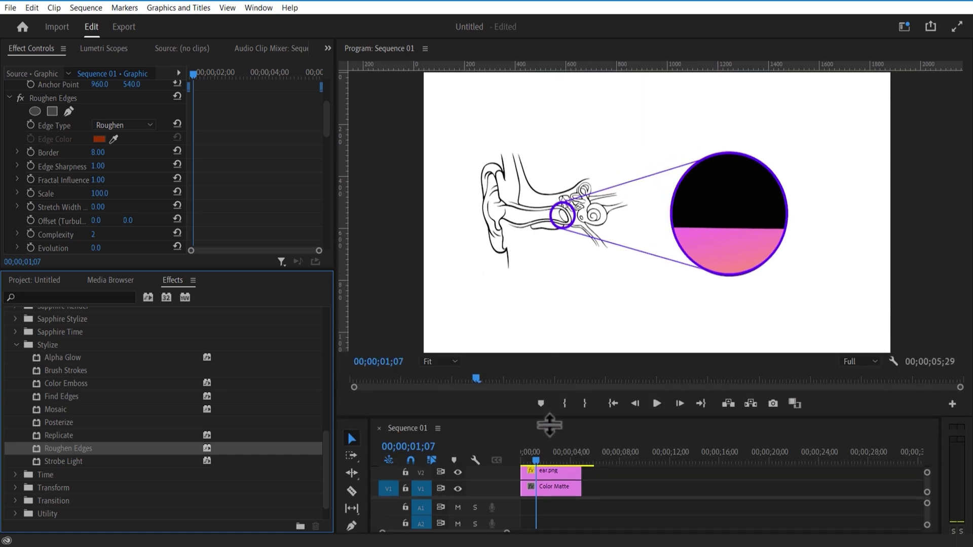
pyautogui.click(130, 125)
pyautogui.click(129, 193)
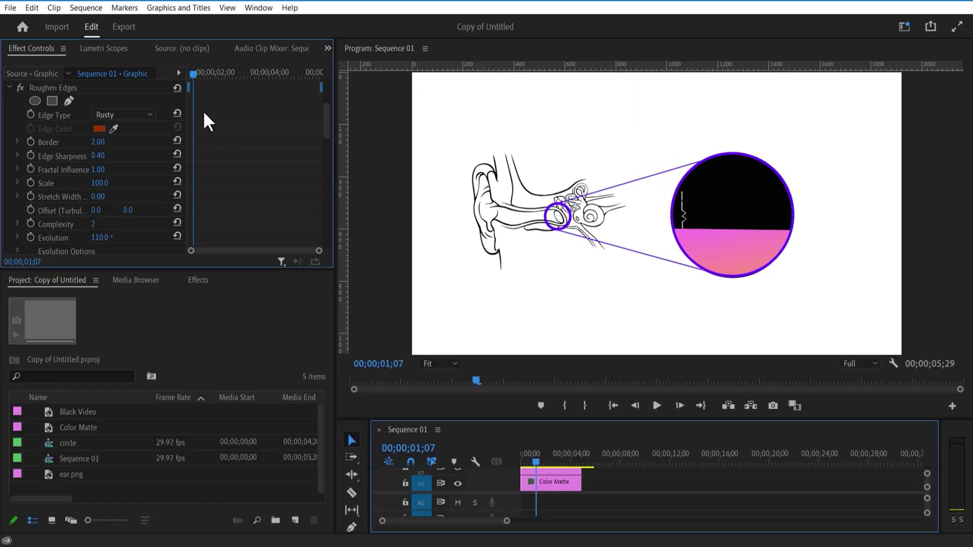
# Step: Keyframe the Roughen Edges Evolution from 0° at 1;00 to 300° at 1;20 and set Complexity to 1
pyautogui.moveTo(191, 77); pyautogui.dragTo(110, 180)
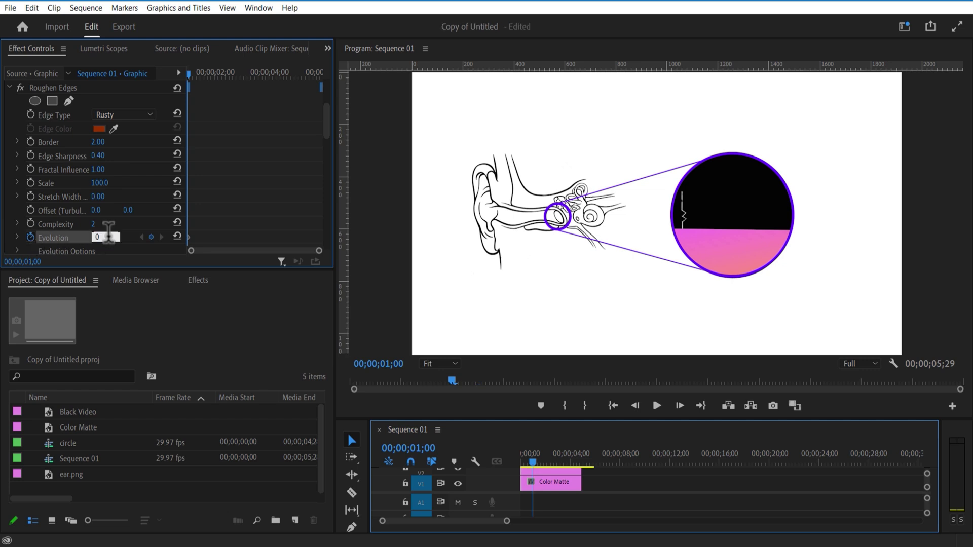
pyautogui.press('Return')
pyautogui.press('space')
pyautogui.moveTo(96, 238); pyautogui.dragTo(167, 239)
# Step: Keyframe the Roughen Edges Offset from 0 at 1;00 to an increased horizontal offset at 1;20
pyautogui.moveTo(205, 76); pyautogui.dragTo(187, 78)
pyautogui.click(31, 209)
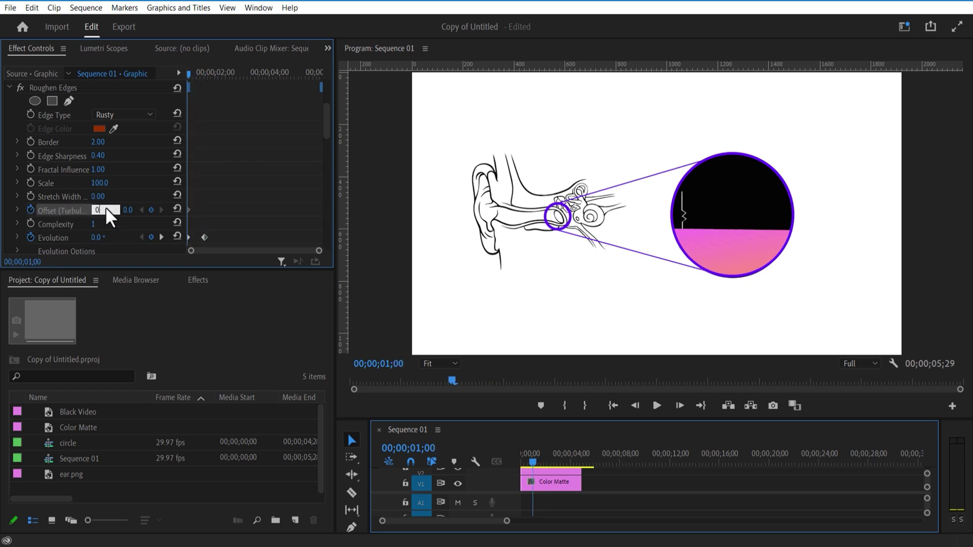
pyautogui.press('Return')
pyautogui.moveTo(189, 73); pyautogui.dragTo(204, 81)
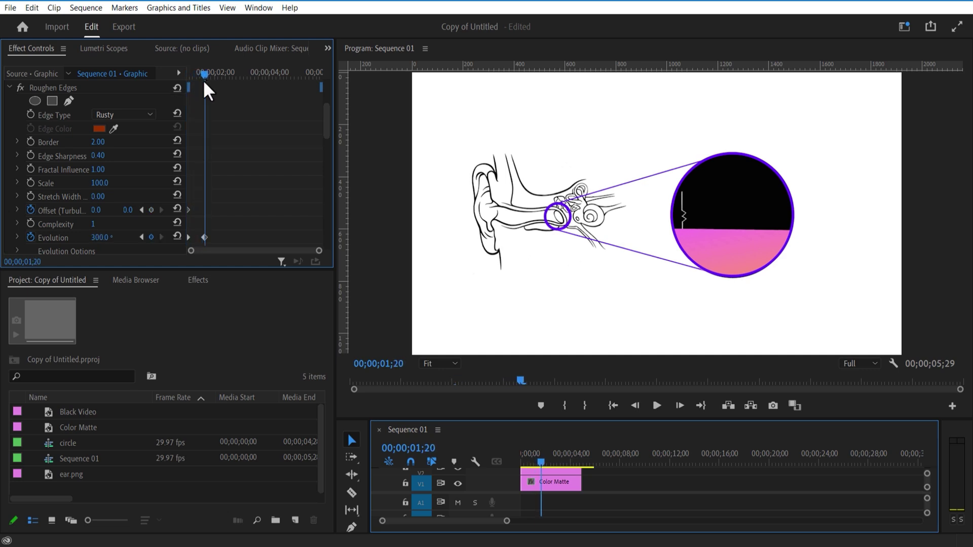
pyautogui.moveTo(98, 209); pyautogui.dragTo(250, 209)
# Step: Copy the Offset and Evolution keyframes and paste them repeatedly along the rest of the line clip
pyautogui.moveTo(205, 75)
pyautogui.mouseDown()
pyautogui.moveTo(188, 75)
pyautogui.moveTo(204, 75)
pyautogui.mouseUp()
pyautogui.moveTo(233, 184); pyautogui.dragTo(182, 256)
pyautogui.moveTo(205, 74); pyautogui.dragTo(298, 104)
pyautogui.hotkey('ctrl', 'v')
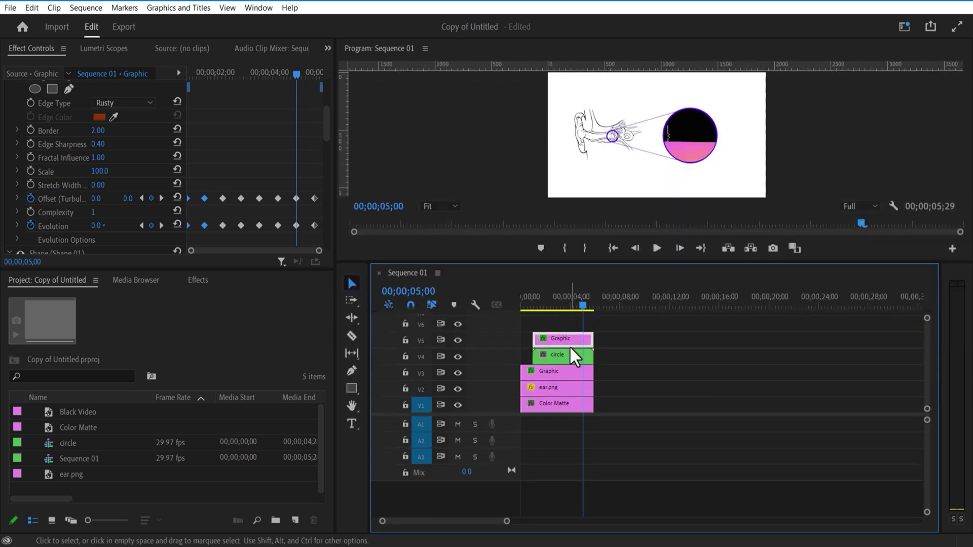
# Step: Duplicate the zigzag line clip onto V6 to V8 and space the four lines side by side, the last at 1247, 553
pyautogui.moveTo(570, 346); pyautogui.dragTo(548, 308)
pyautogui.moveTo(579, 263); pyautogui.dragTo(580, 215)
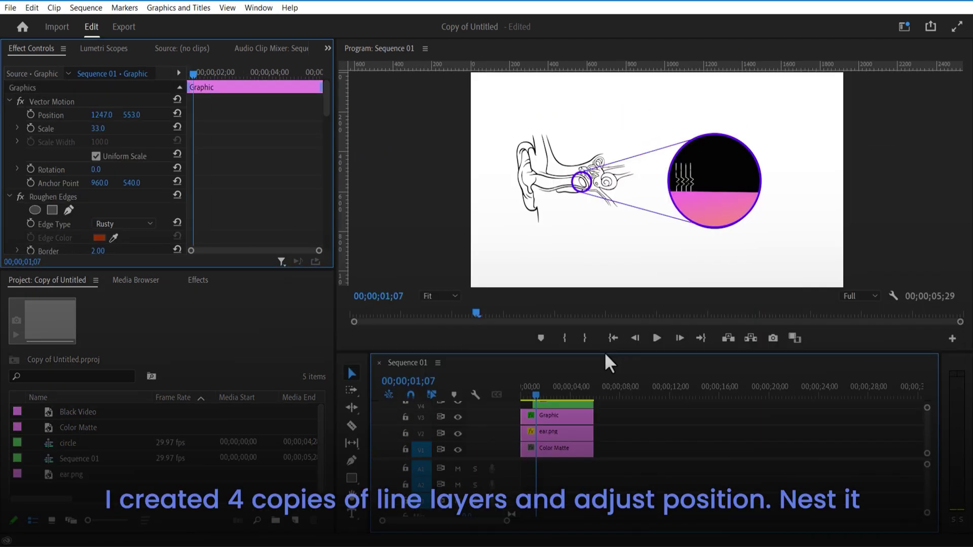
# Step: Nest the four zigzag line clips on V5 to V8 into a sequence named lines
pyautogui.moveTo(605, 358); pyautogui.dragTo(605, 198)
pyautogui.moveTo(612, 255); pyautogui.dragTo(567, 289)
pyautogui.rightClick(570, 296)
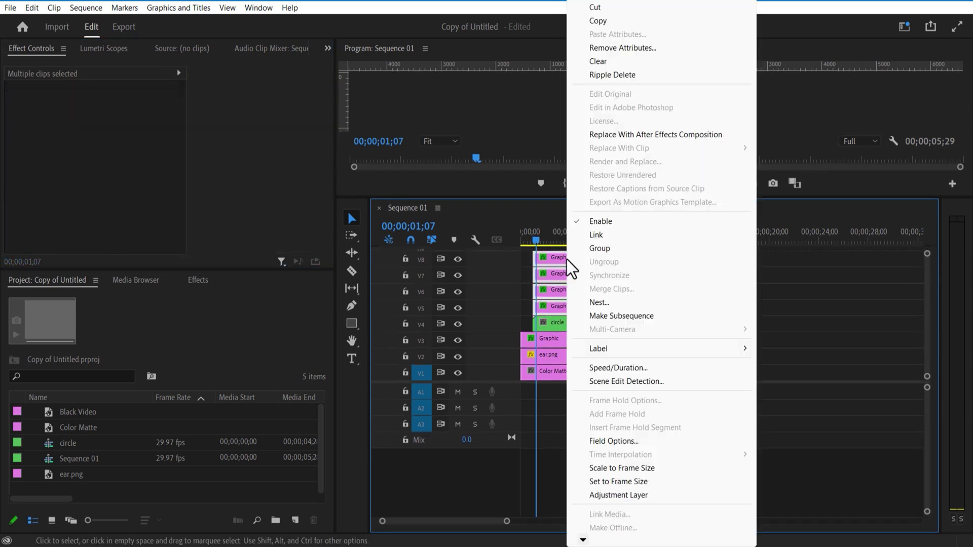
pyautogui.click(592, 305)
pyautogui.write('lines')
pyautogui.click(457, 285)
# Step: Duplicate the lines nest onto the tracks above and offset the copies horizontally to span the circle's black half
pyautogui.moveTo(564, 310); pyautogui.dragTo(564, 259)
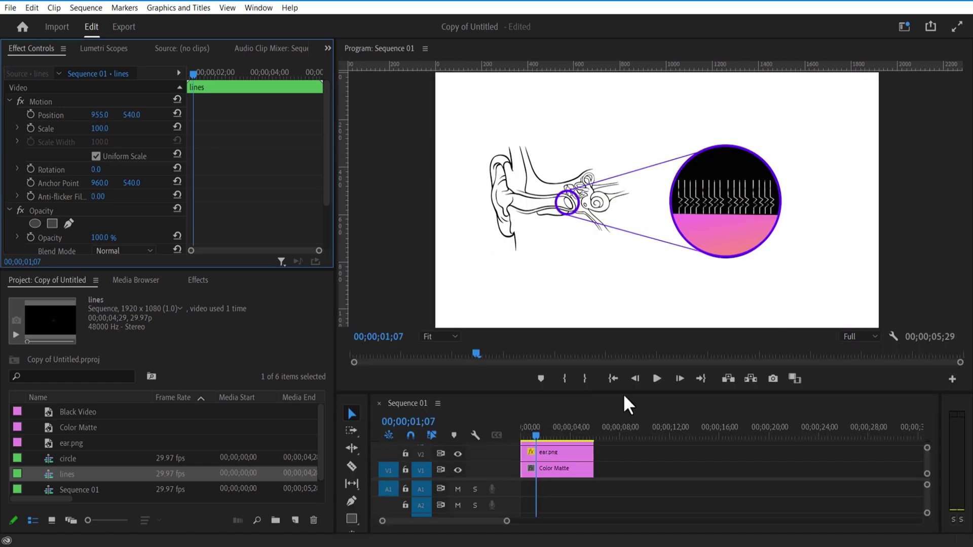
pyautogui.click(546, 464)
# Step: Apply the Tint effect to the lines nest on V5 and map both black and white to yellow
pyautogui.moveTo(614, 394); pyautogui.dragTo(616, 239)
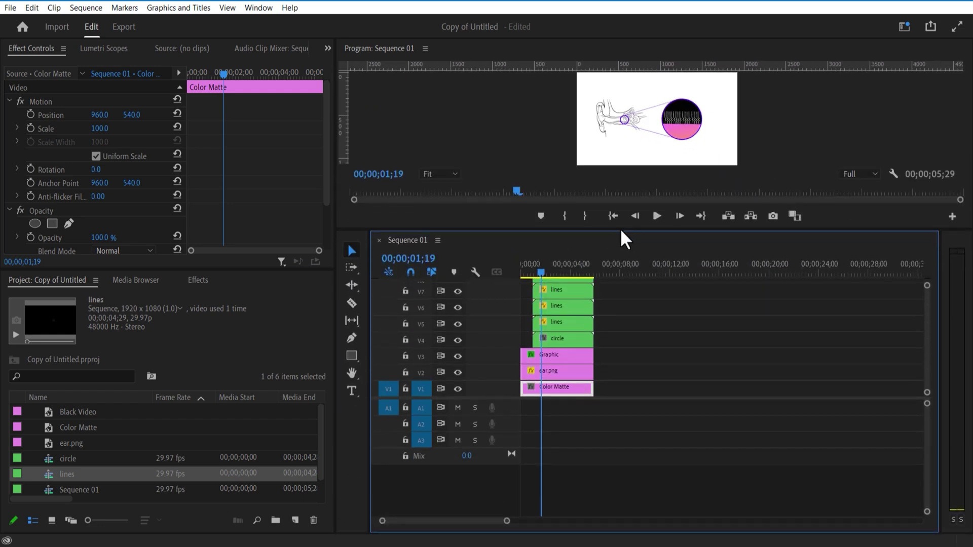
pyautogui.click(562, 322)
pyautogui.click(197, 279)
pyautogui.moveTo(52, 398); pyautogui.dragTo(541, 321)
pyautogui.moveTo(553, 233); pyautogui.dragTo(558, 450)
pyautogui.click(329, 155)
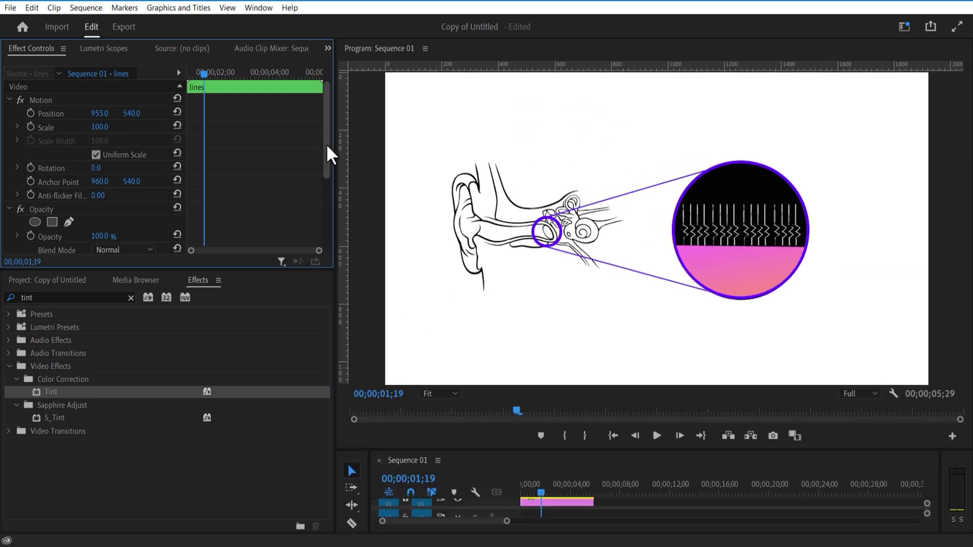
pyautogui.moveTo(330, 154); pyautogui.dragTo(331, 235)
pyautogui.moveTo(203, 73); pyautogui.dragTo(188, 78)
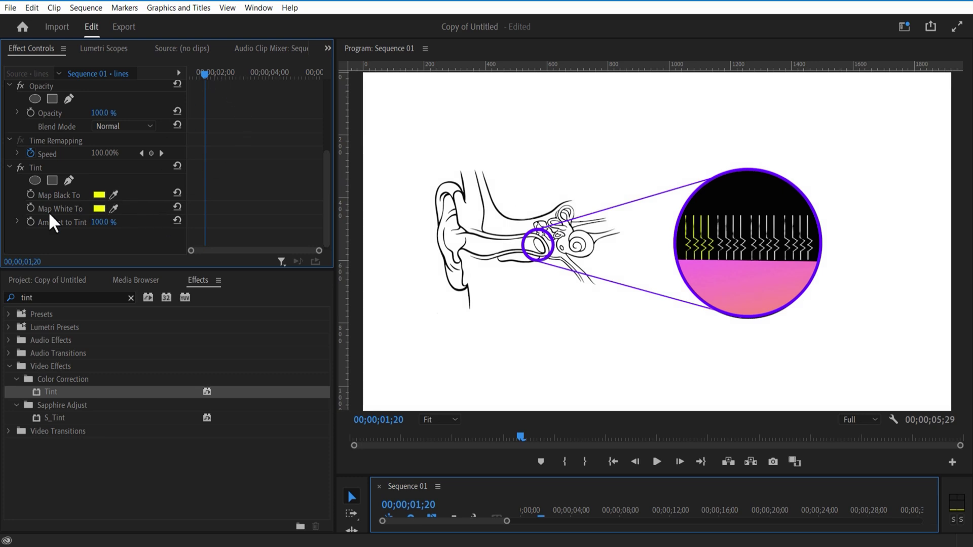
# Step: Keyframe Amount to Tint from 0% at 00;00;01;20 up to 100%, hold it until 00;00;02;18, return it to 0%, and preview the fade
pyautogui.click(32, 222)
pyautogui.moveTo(106, 222); pyautogui.dragTo(56, 222)
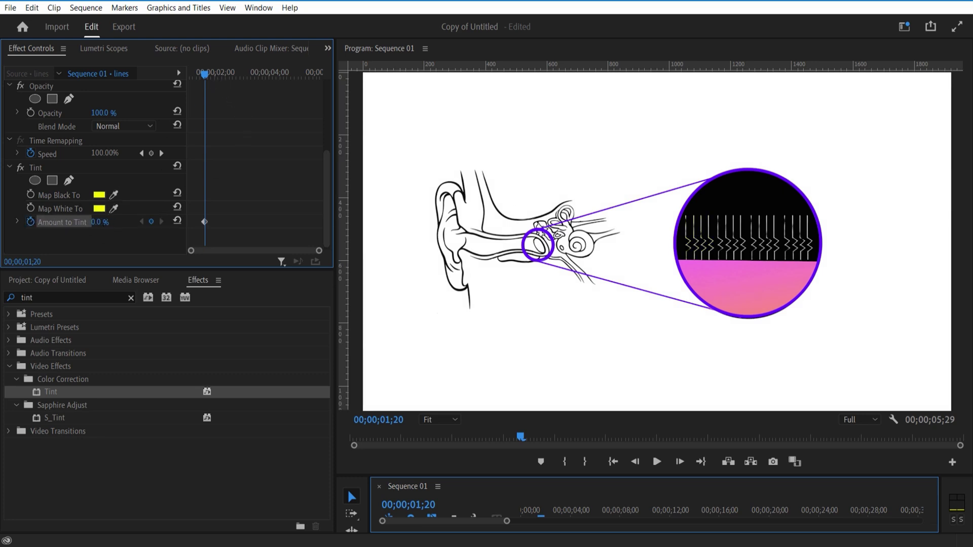
pyautogui.moveTo(206, 81); pyautogui.dragTo(211, 83)
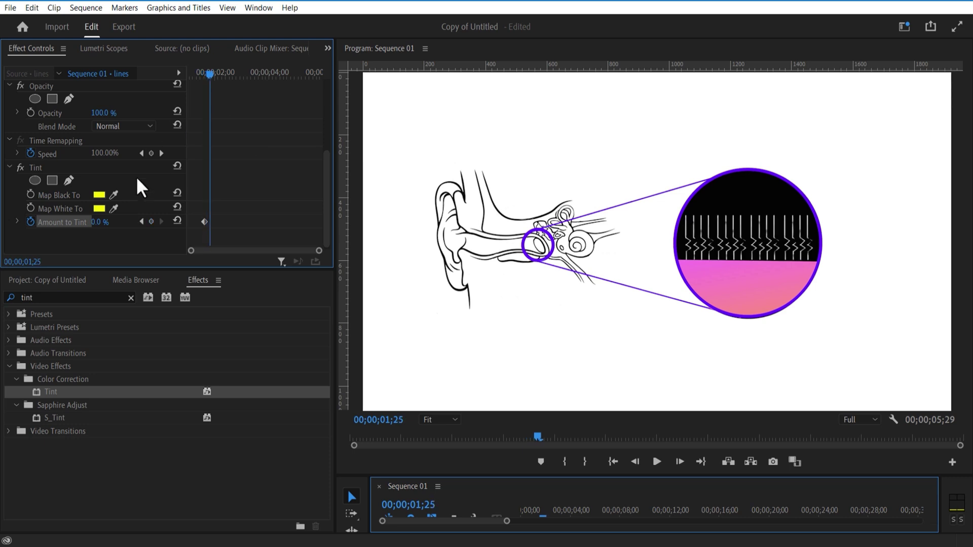
pyautogui.moveTo(99, 222); pyautogui.dragTo(203, 222)
pyautogui.moveTo(211, 80); pyautogui.dragTo(231, 85)
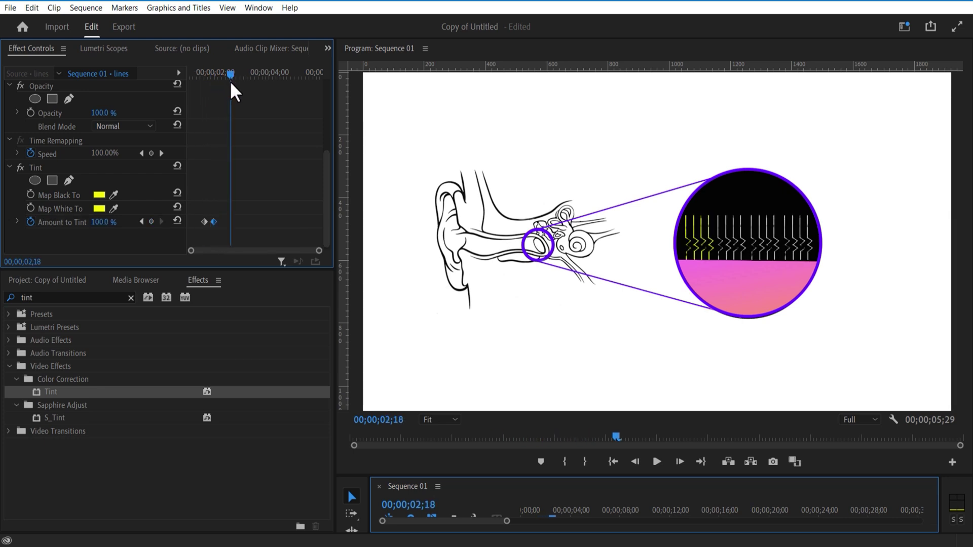
pyautogui.click(151, 221)
pyautogui.moveTo(232, 81); pyautogui.dragTo(202, 86)
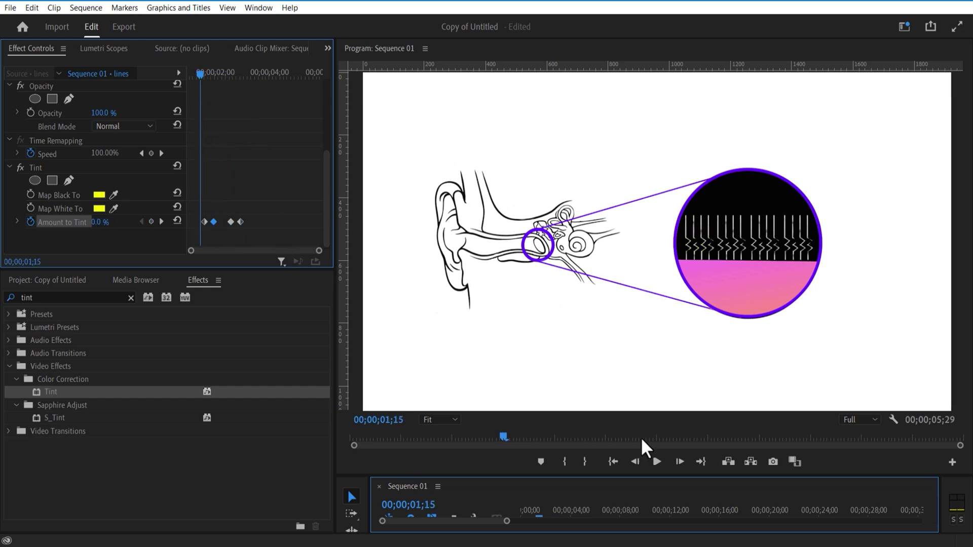
pyautogui.click(655, 464)
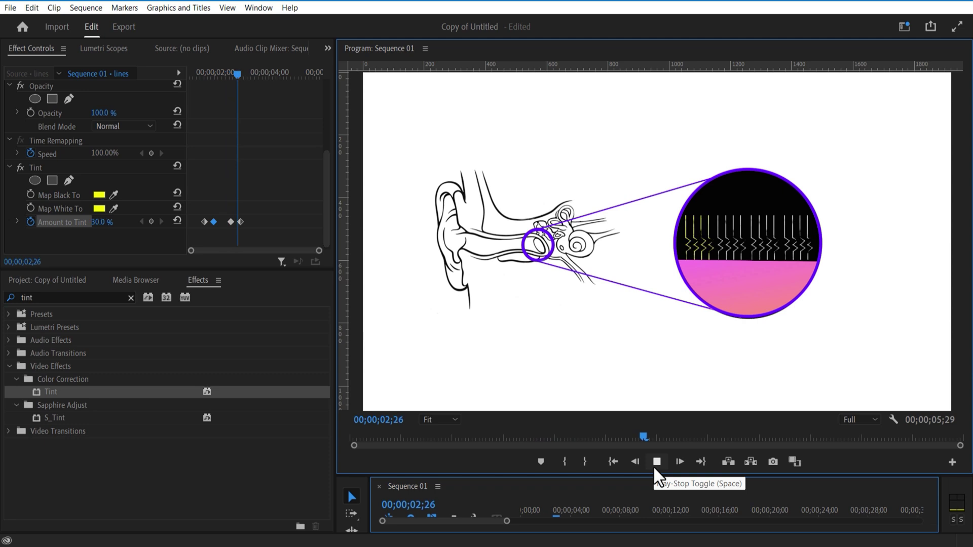
pyautogui.click(656, 462)
# Step: Add a rectangular mask to the Tint effect and position it over the circle's pink half, just below the zigzag lines
pyautogui.click(52, 180)
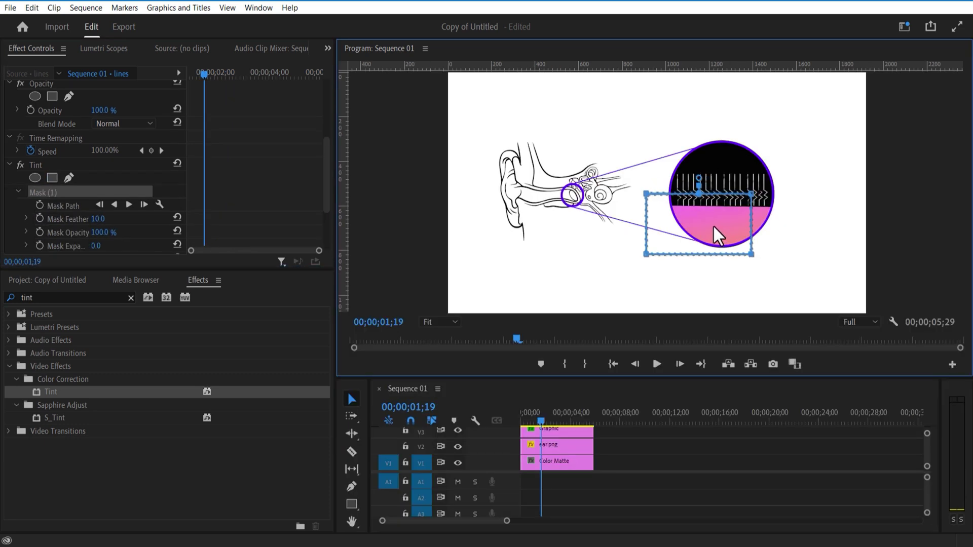
pyautogui.moveTo(713, 227); pyautogui.dragTo(708, 228)
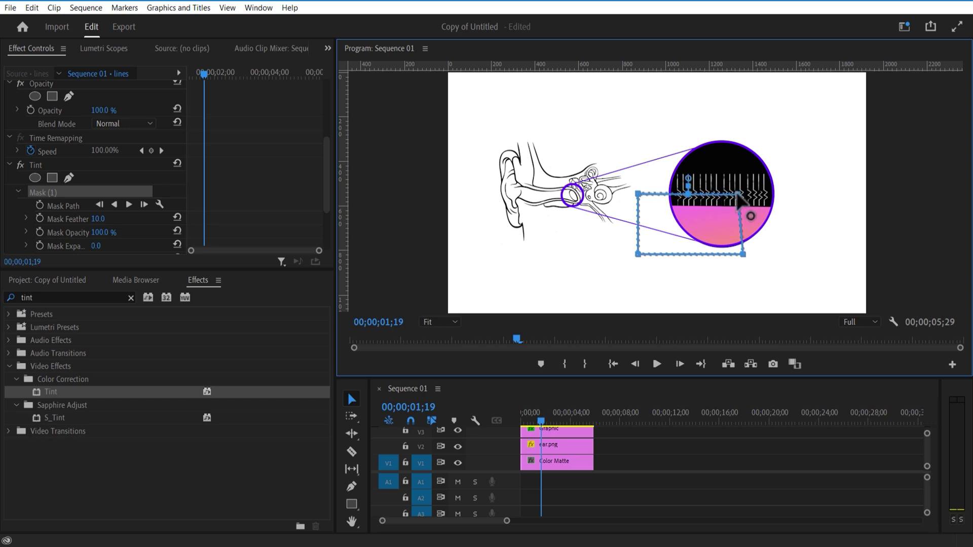
pyautogui.moveTo(737, 200); pyautogui.dragTo(721, 214)
pyautogui.scroll(-4, 263, 172)
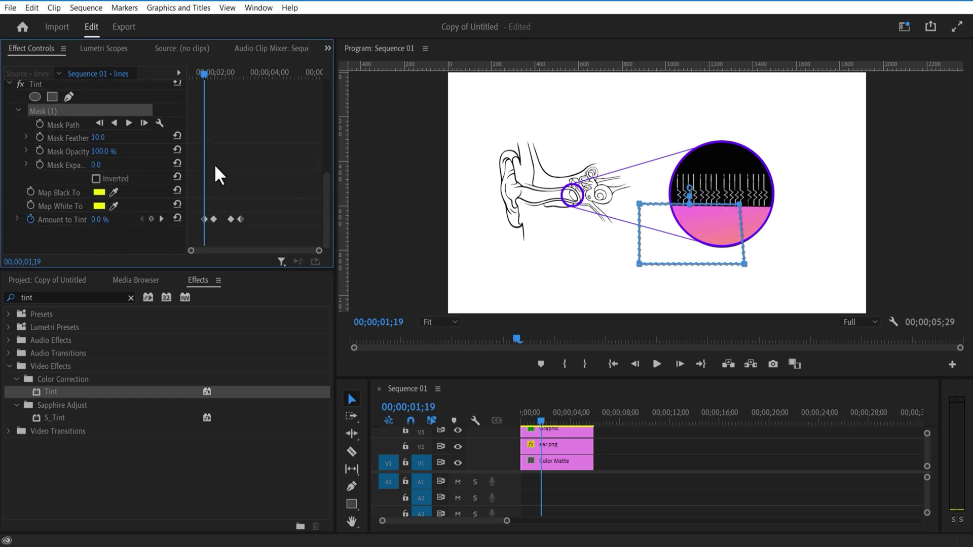
# Step: Animate the Tint mask path upward from below the zigzag lines to cover them, and shift both keyframes slightly forward in time
pyautogui.click(39, 124)
pyautogui.moveTo(195, 72); pyautogui.dragTo(208, 78)
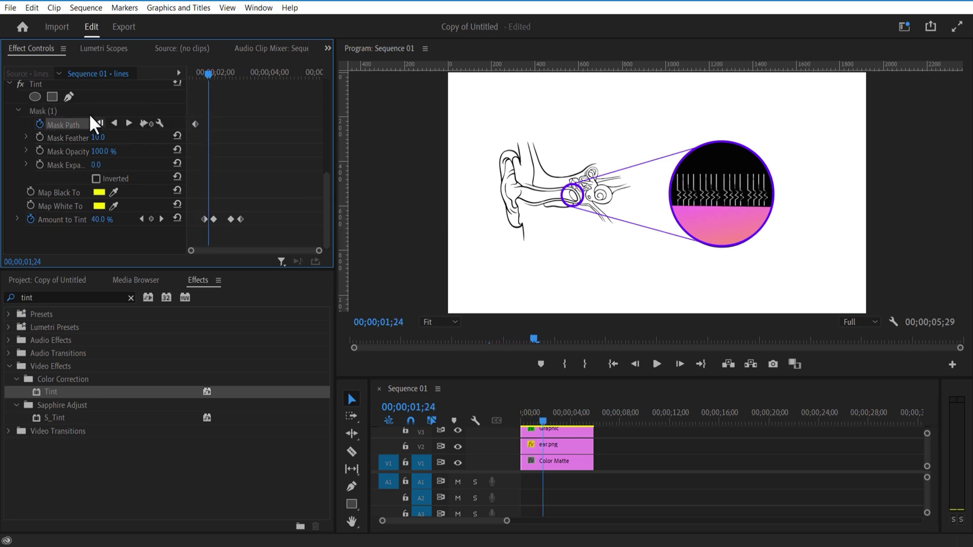
pyautogui.click(66, 111)
pyautogui.moveTo(683, 233); pyautogui.dragTo(682, 200)
pyautogui.moveTo(209, 76); pyautogui.dragTo(214, 81)
pyautogui.moveTo(195, 123); pyautogui.dragTo(213, 124)
pyautogui.moveTo(208, 124); pyautogui.dragTo(222, 123)
pyautogui.moveTo(223, 77); pyautogui.dragTo(230, 93)
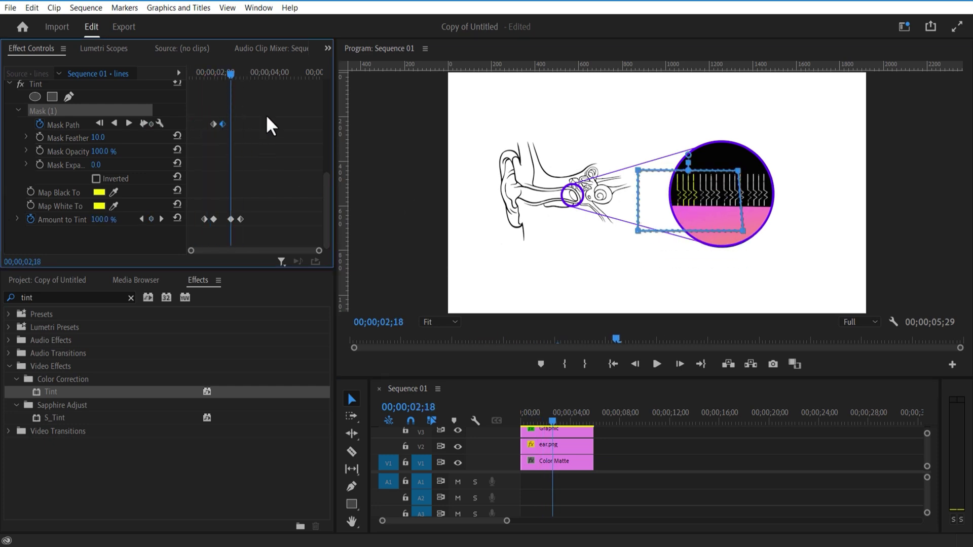
# Step: Hold the Tint mask path from 00;00;02;18, keyframe it moving back down below the lines, and scrub through the animation
pyautogui.click(152, 125)
pyautogui.moveTo(232, 71); pyautogui.dragTo(235, 77)
pyautogui.moveTo(231, 123); pyautogui.dragTo(234, 124)
pyautogui.moveTo(235, 76); pyautogui.dragTo(241, 76)
pyautogui.click(43, 111)
pyautogui.moveTo(686, 225); pyautogui.dragTo(686, 254)
pyautogui.moveTo(214, 77); pyautogui.dragTo(249, 106)
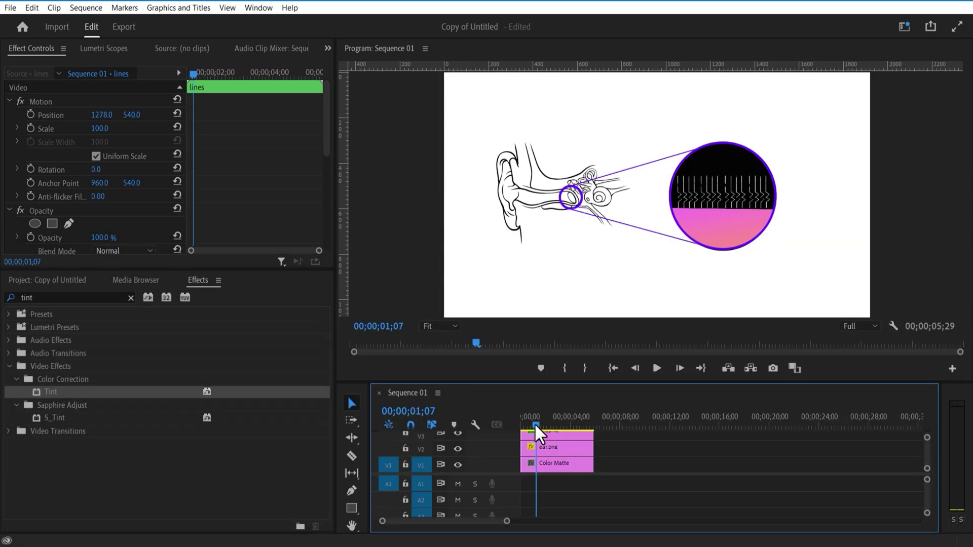
pyautogui.moveTo(534, 424); pyautogui.dragTo(552, 428)
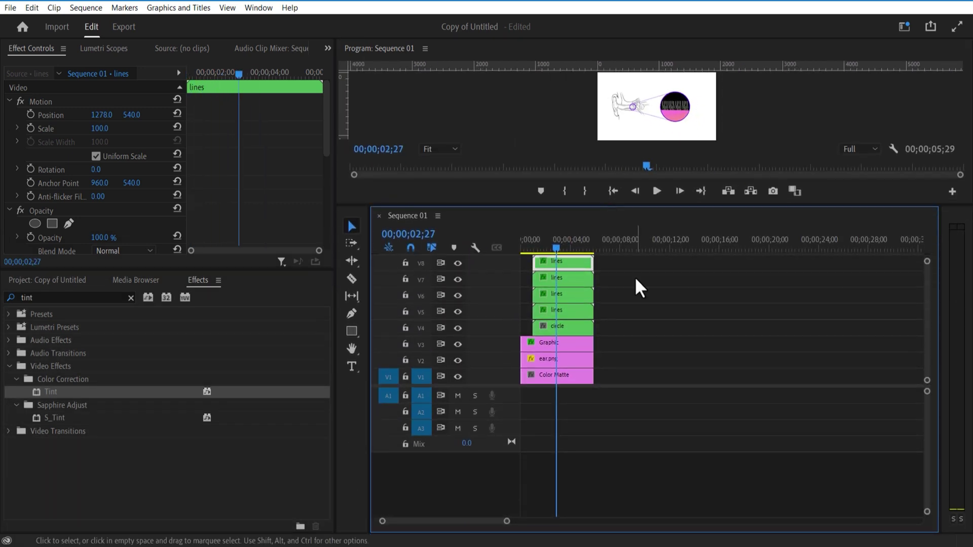
# Step: Nest the circle clip and the four lines clips on V4 to V8 into a sequence named circle lines
pyautogui.moveTo(605, 232); pyautogui.dragTo(574, 313)
pyautogui.rightClick(569, 242)
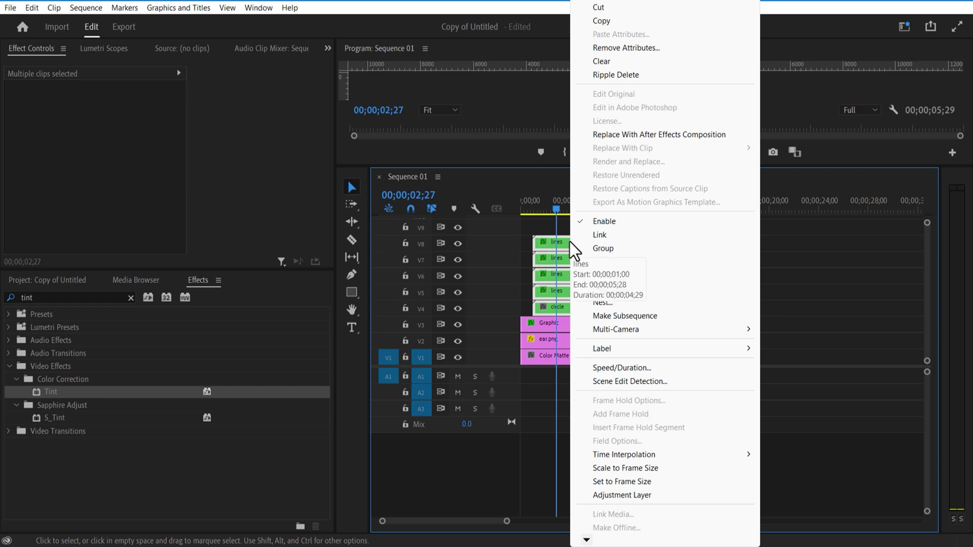
pyautogui.click(602, 302)
pyautogui.write('circle lines')
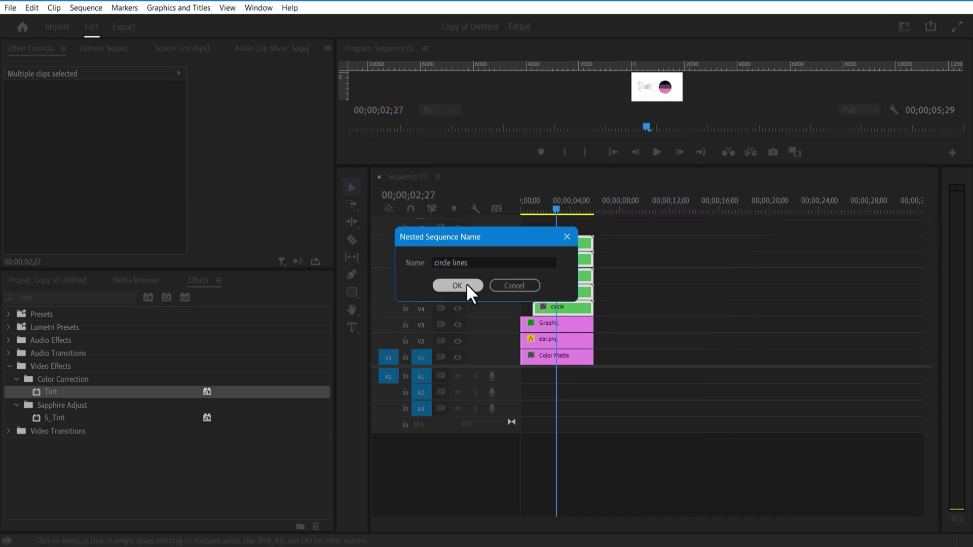
pyautogui.click(457, 285)
# Step: Set starting Position keyframes at 00;00;03;00 on the circle lines nest and the Graphic clip
pyautogui.moveTo(594, 163); pyautogui.dragTo(614, 352)
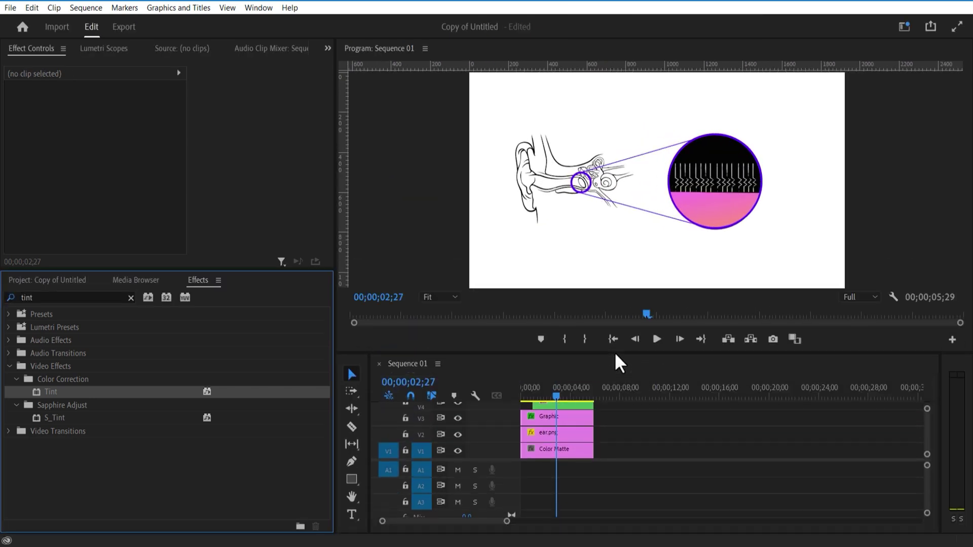
pyautogui.click(553, 339)
pyautogui.click(557, 340)
pyautogui.click(562, 371)
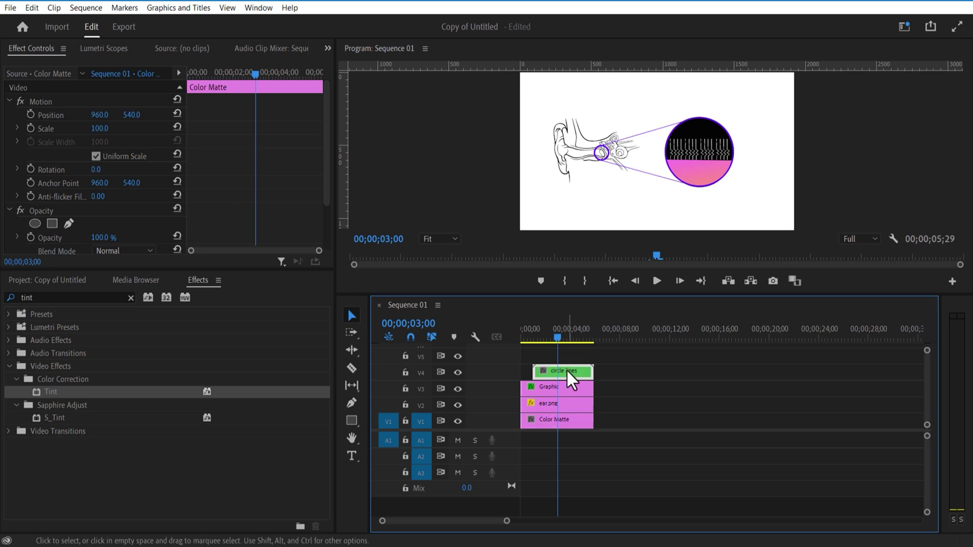
pyautogui.click(33, 118)
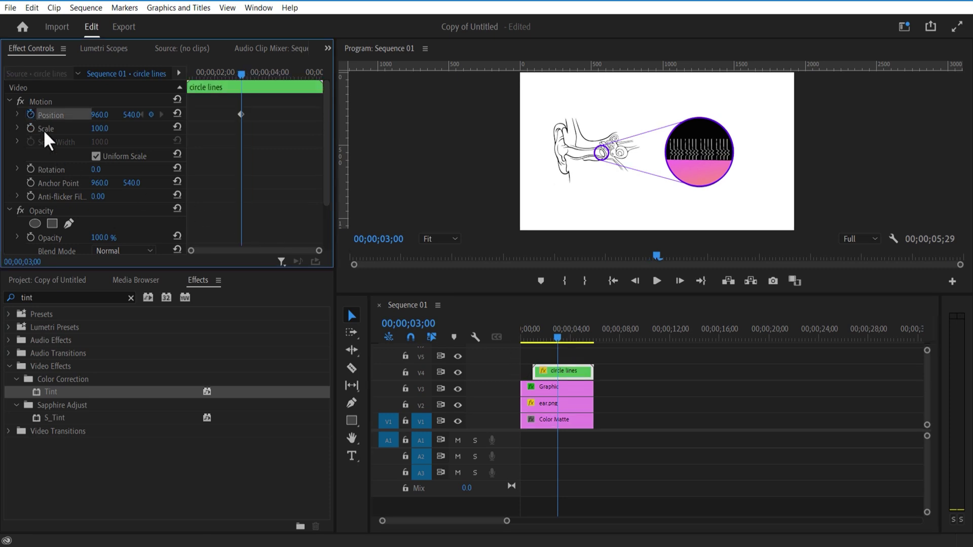
pyautogui.click(568, 391)
# Step: Keyframe ear.png's Position from 00;00;03;00 to X 695 at 00;00;03;15, and set the Graphic's Position X to 1089 there
pyautogui.click(557, 404)
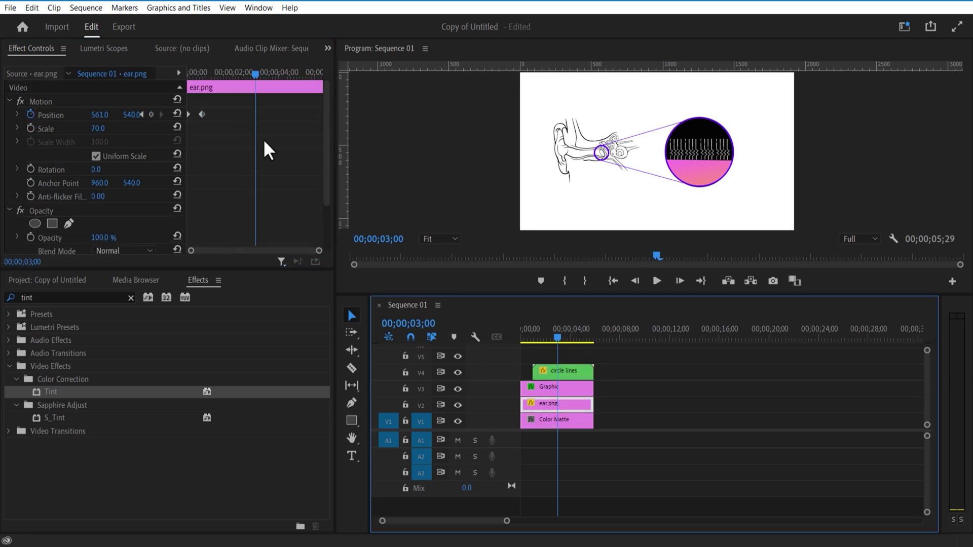
pyautogui.moveTo(259, 78); pyautogui.dragTo(267, 82)
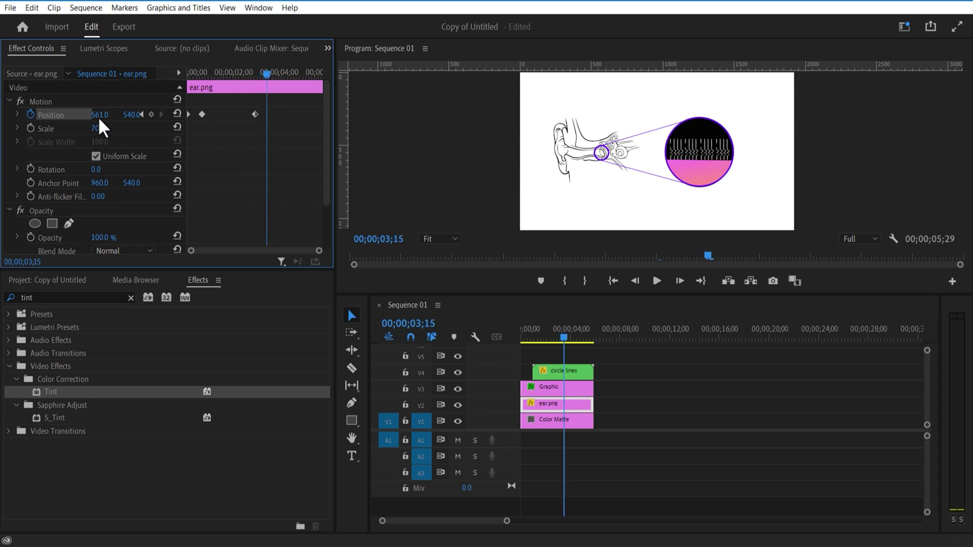
pyautogui.moveTo(100, 114); pyautogui.dragTo(156, 114)
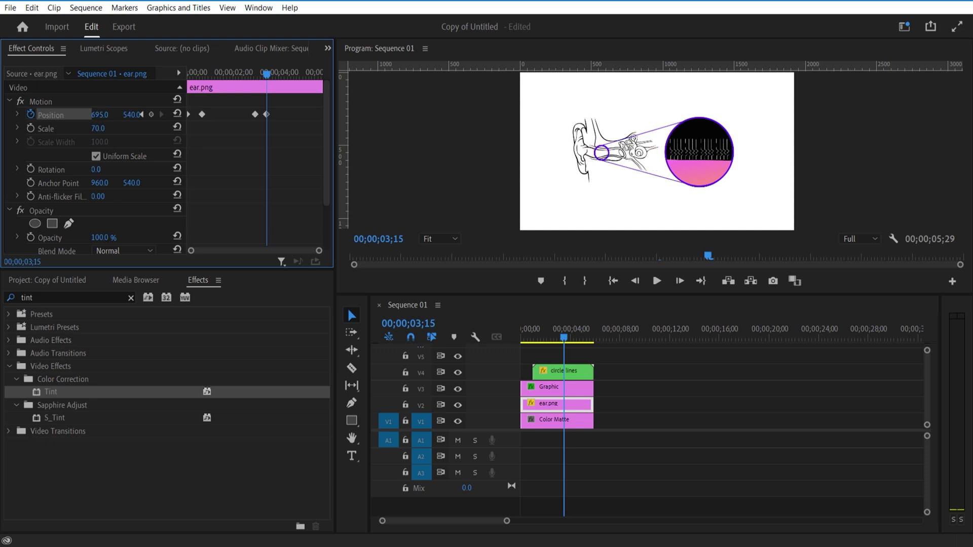
pyautogui.click(568, 389)
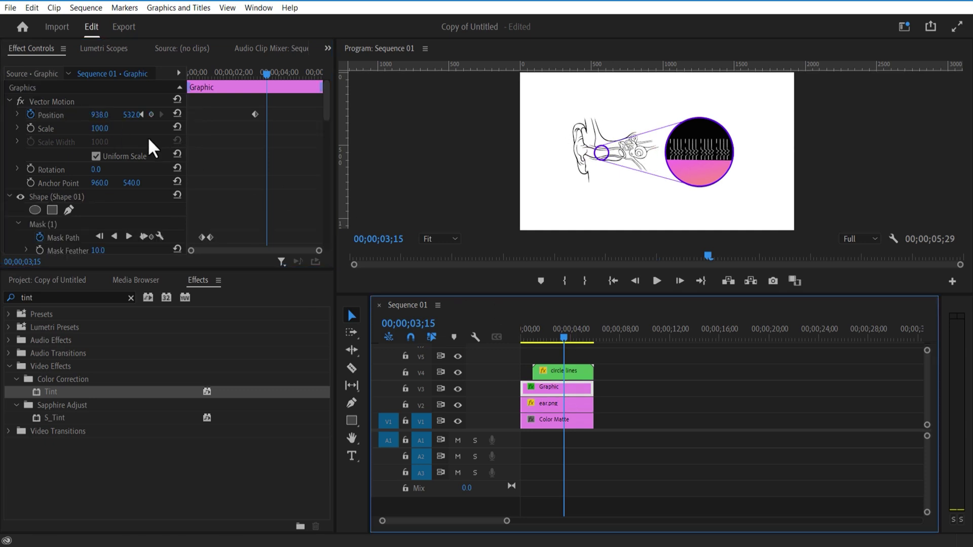
pyautogui.moveTo(100, 114); pyautogui.dragTo(115, 115)
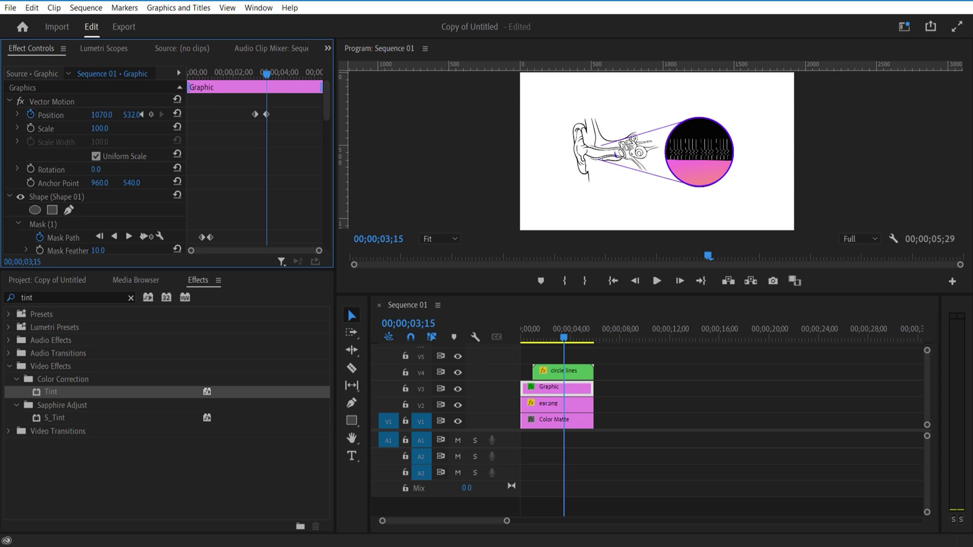
pyautogui.moveTo(102, 115); pyautogui.dragTo(111, 114)
# Step: Keyframe the Shape 01 mask path at 00;00;03;01 and move the mask over the shifted small circle at 00;00;03;15
pyautogui.click(59, 225)
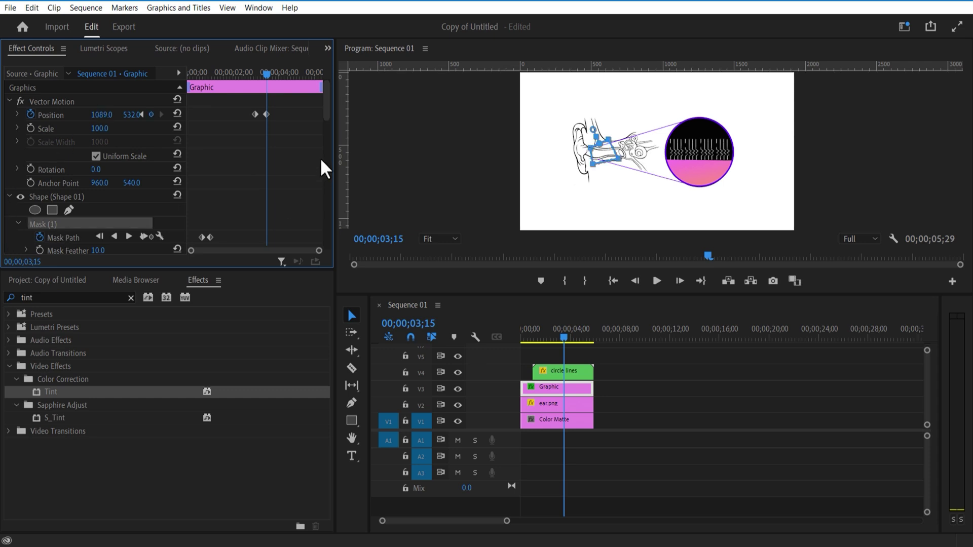
pyautogui.moveTo(325, 113); pyautogui.dragTo(330, 129)
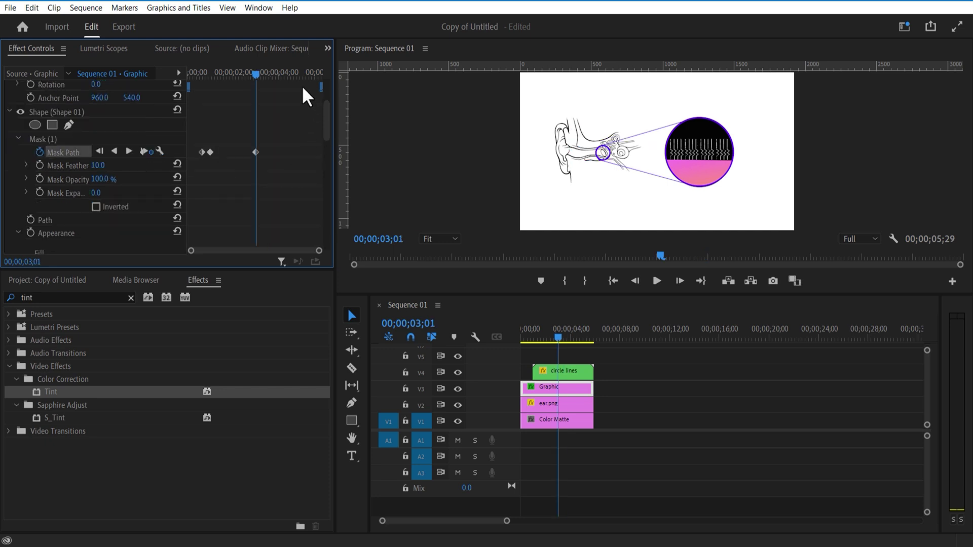
pyautogui.moveTo(256, 79); pyautogui.dragTo(267, 82)
pyautogui.click(622, 152)
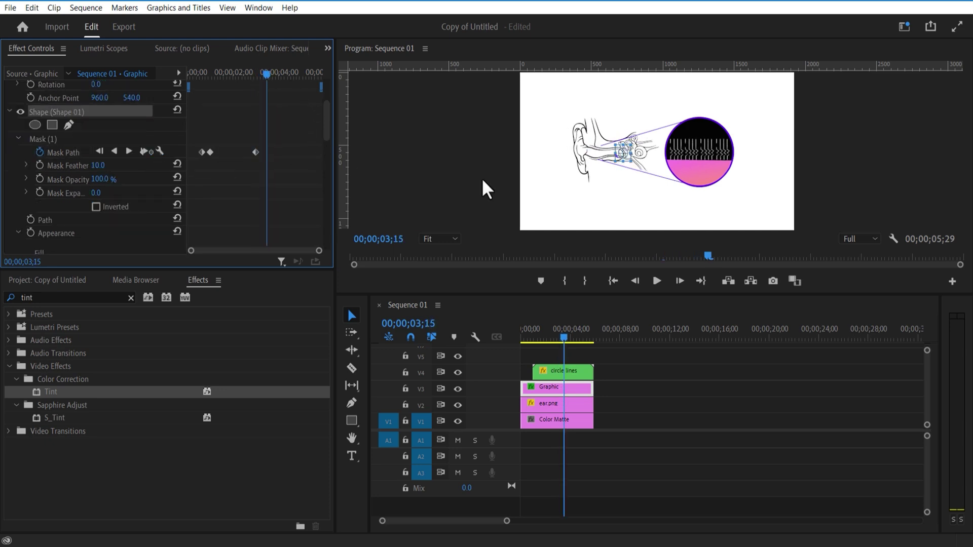
pyautogui.click(72, 140)
pyautogui.moveTo(602, 156); pyautogui.dragTo(623, 156)
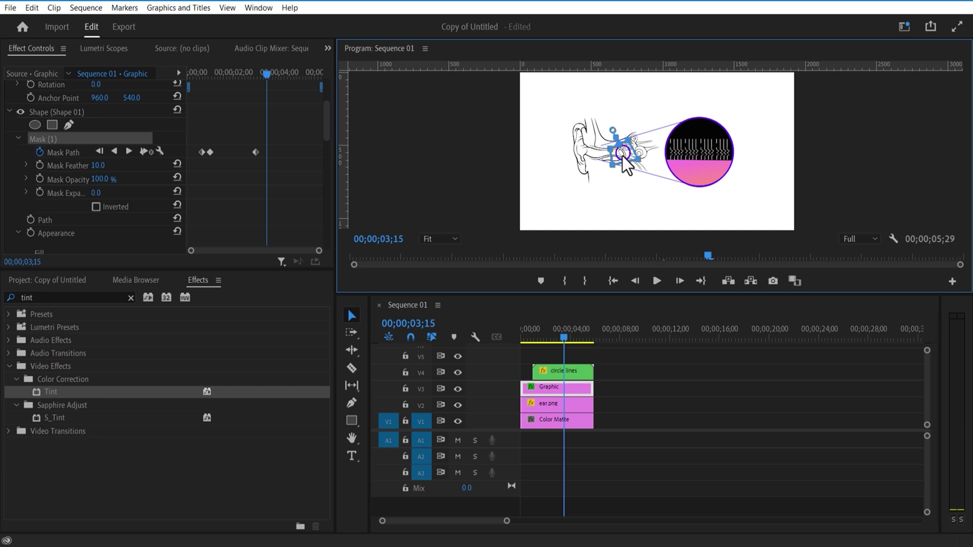
pyautogui.moveTo(267, 74)
pyautogui.mouseDown()
pyautogui.moveTo(254, 74)
pyautogui.moveTo(267, 84)
pyautogui.mouseUp()
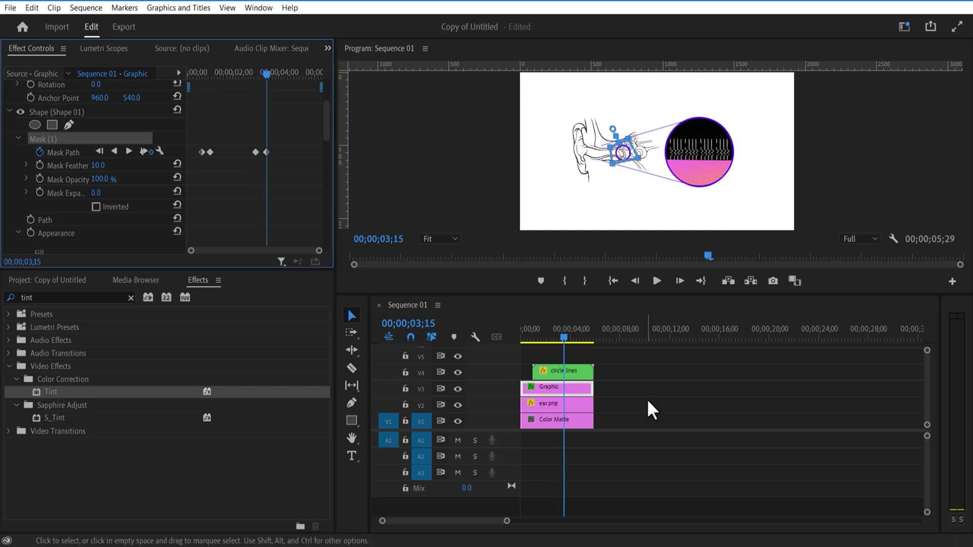
# Step: Shift the circle lines nest horizontally at 00;00;03;15 to realign the large circle with the callout
pyautogui.click(590, 376)
pyautogui.scroll(-3, 272, 96)
pyautogui.click(659, 410)
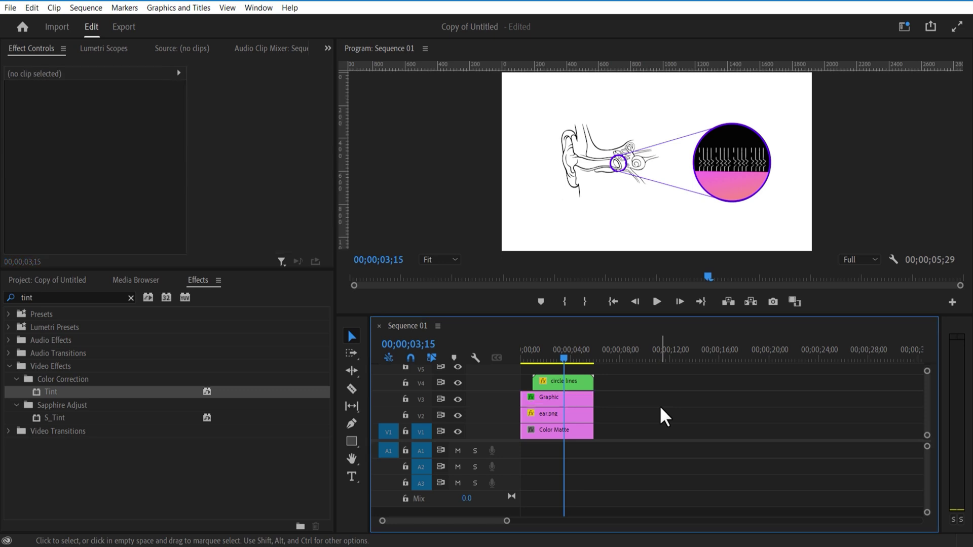
# Step: Place loud speaker.png on V5 above the circle lines nest
pyautogui.click(49, 280)
pyautogui.moveTo(66, 474); pyautogui.dragTo(544, 379)
pyautogui.scroll(-2, 105, 173)
# Step: Find the Horizontal Flip effect and apply it to the loud speaker.png clip on V5
pyautogui.click(197, 280)
pyautogui.click(68, 299)
pyautogui.write('horiz')
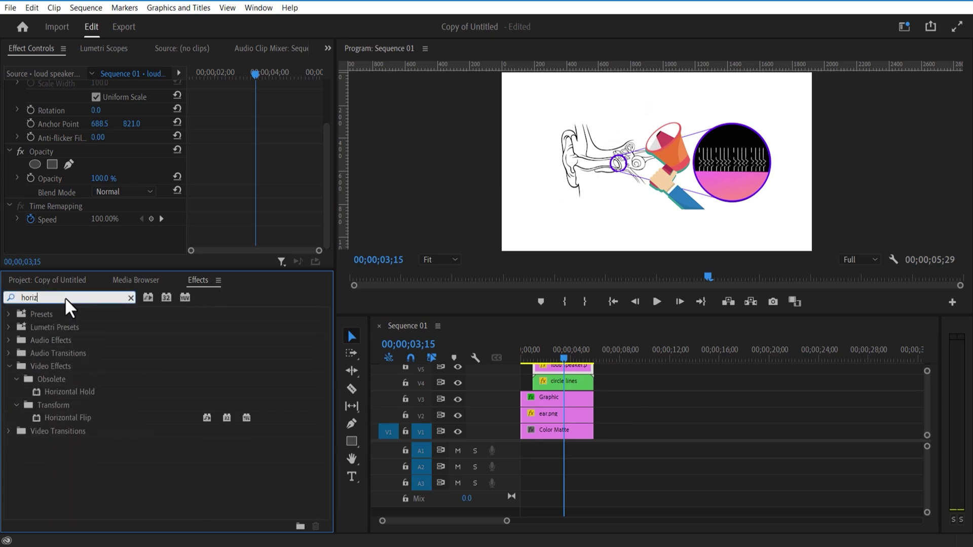
pyautogui.click(59, 420)
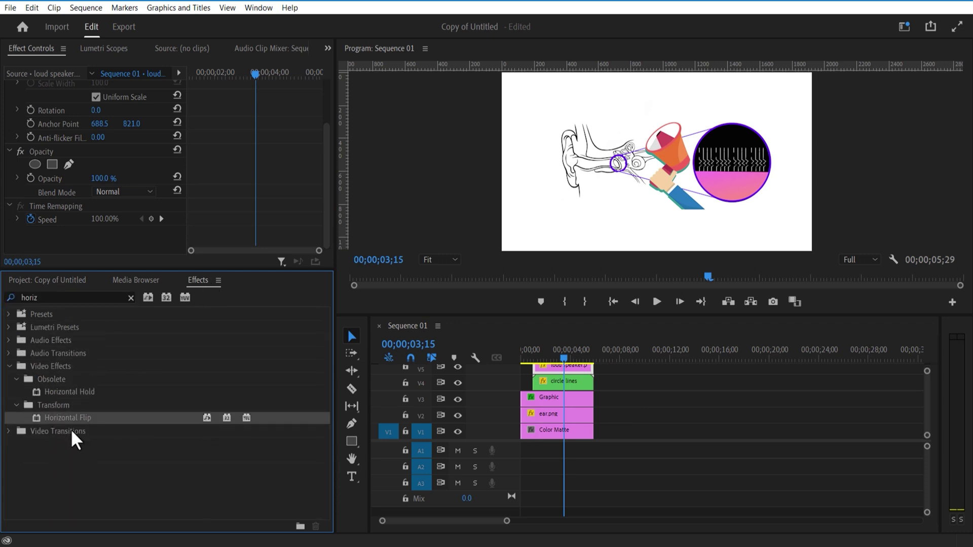
pyautogui.moveTo(168, 425); pyautogui.dragTo(554, 369)
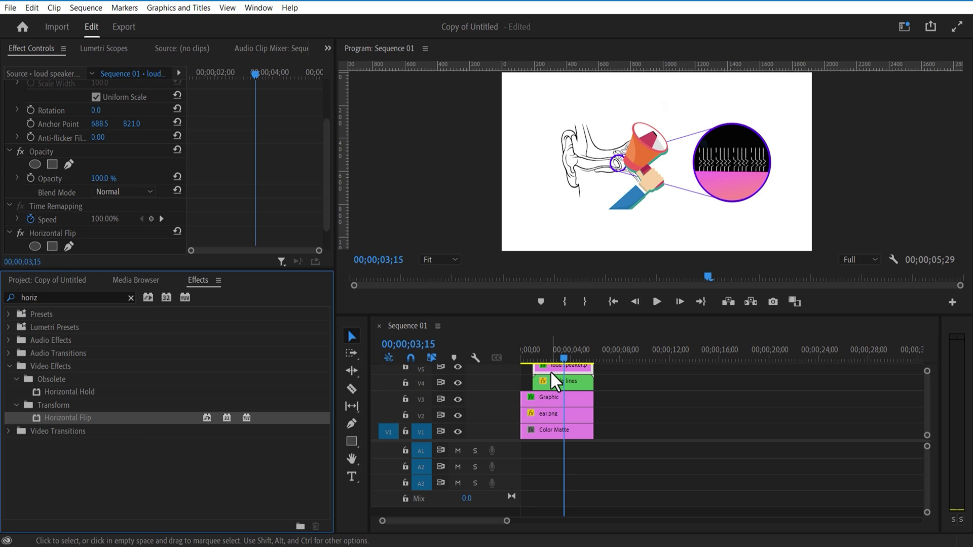
# Step: Scale the loudspeaker to 30 and set its Position to 156, 773, below and beside the outer ear
pyautogui.moveTo(329, 147); pyautogui.dragTo(329, 104)
pyautogui.moveTo(99, 115); pyautogui.dragTo(5, 115)
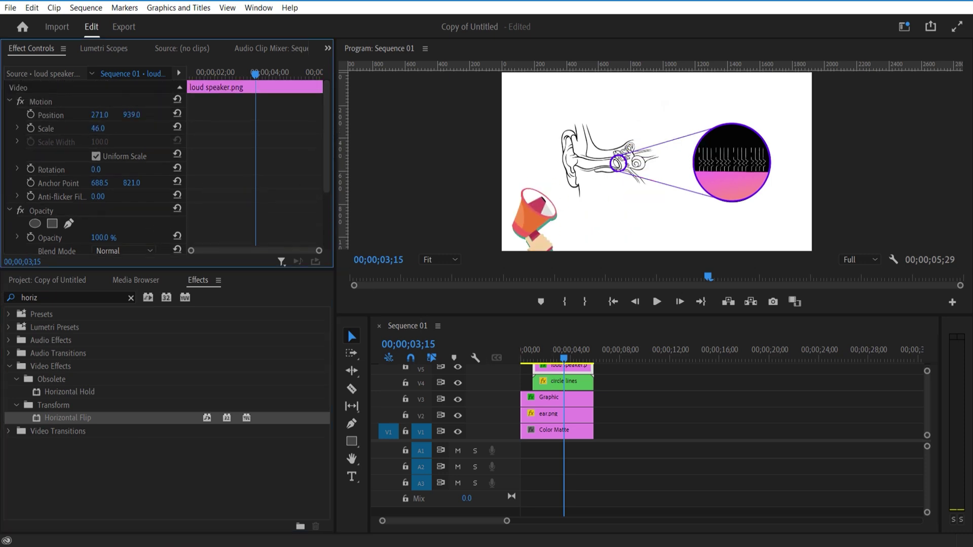
pyautogui.moveTo(131, 115); pyautogui.dragTo(285, 115)
pyautogui.moveTo(98, 128); pyautogui.dragTo(93, 128)
pyautogui.moveTo(131, 115); pyautogui.dragTo(165, 115)
pyautogui.moveTo(100, 115); pyautogui.dragTo(56, 115)
pyautogui.moveTo(132, 115); pyautogui.dragTo(107, 115)
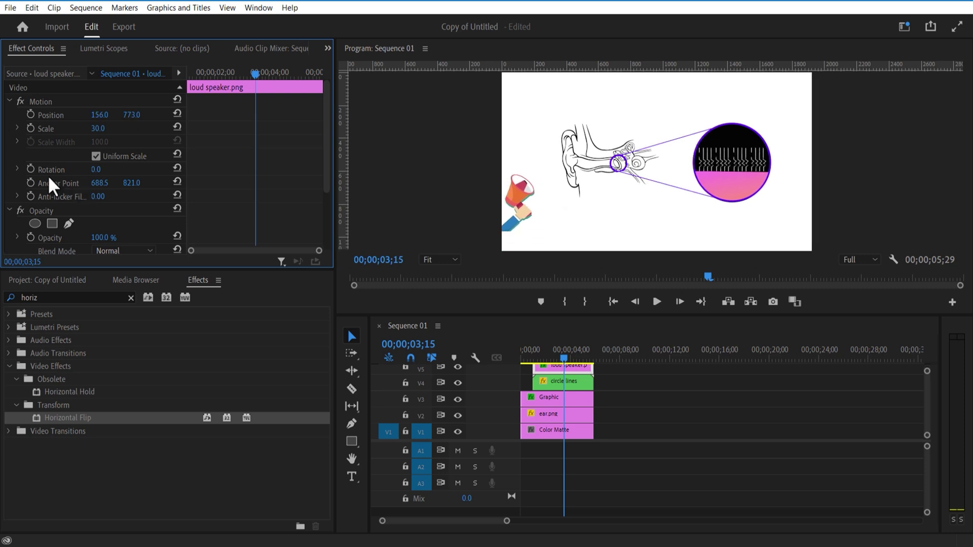
# Step: Keyframe the loudspeaker's Rotation at -30° at 00;00;03;15 and set its Position X to -69, outside the frame
pyautogui.click(31, 169)
pyautogui.moveTo(96, 169)
pyautogui.mouseDown()
pyautogui.moveTo(82, 170)
pyautogui.moveTo(110, 168)
pyautogui.mouseUp()
pyautogui.moveTo(99, 115); pyautogui.dragTo(31, 115)
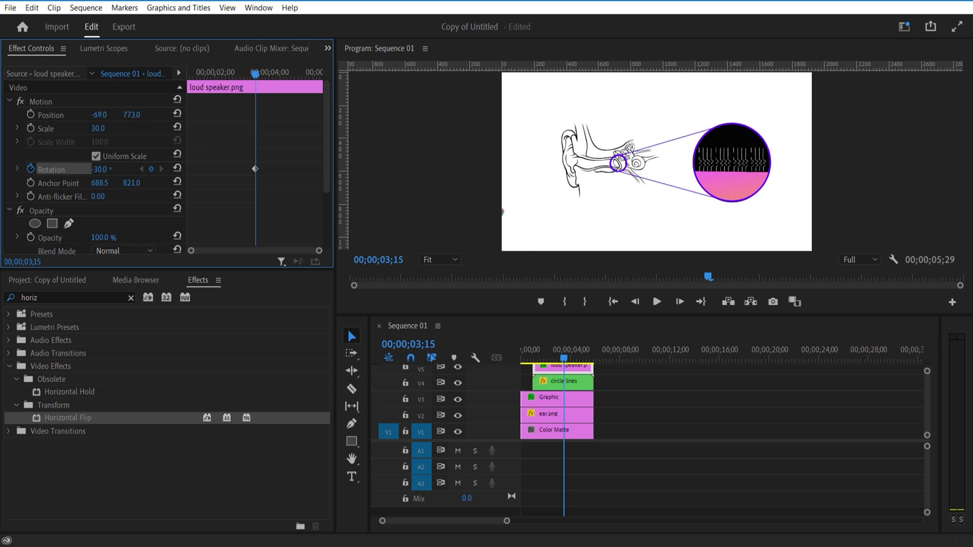
# Step: Animate the loudspeaker into the frame, keyframing Position X to 117 and Rotation to 5° at 00;00;03;25
pyautogui.moveTo(255, 74); pyautogui.dragTo(270, 88)
pyautogui.click(31, 115)
pyautogui.moveTo(99, 115); pyautogui.dragTo(86, 169)
pyautogui.click(264, 169)
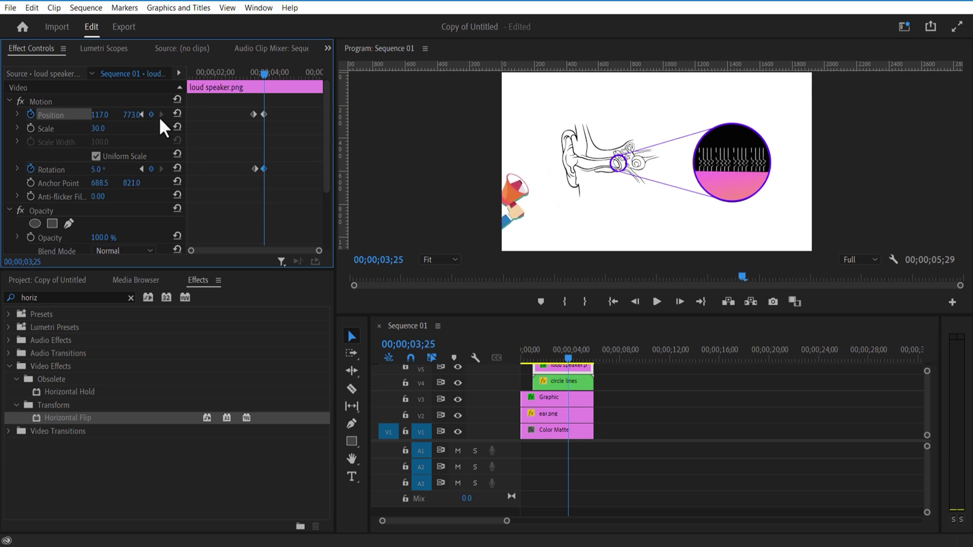
# Step: Set the loudspeaker's Position X to 143 and Rotation to 13° at 00;00;03;25, and apply the 4-Color Gradient effect to its clip
pyautogui.moveTo(264, 74); pyautogui.dragTo(263, 80)
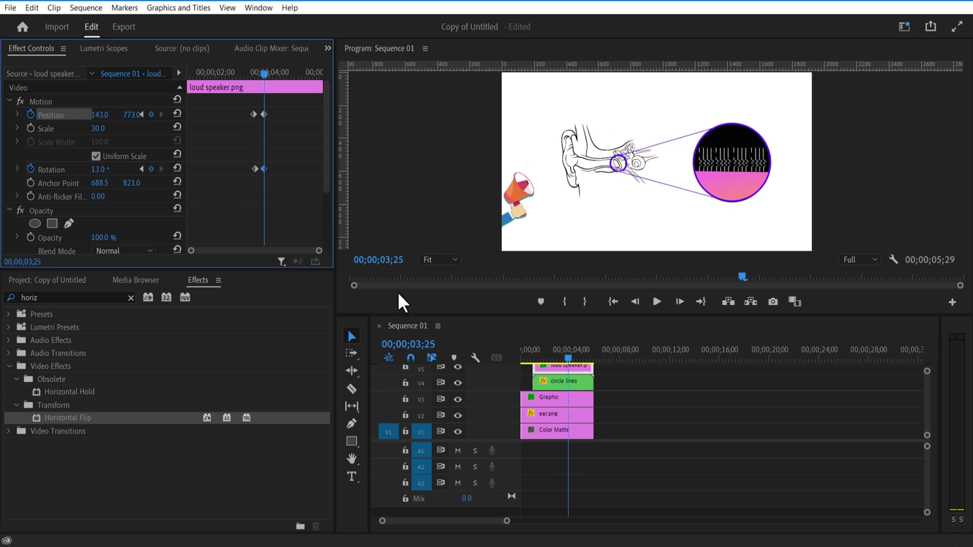
pyautogui.click(75, 295)
pyautogui.press('BackSpace')
pyautogui.write('4')
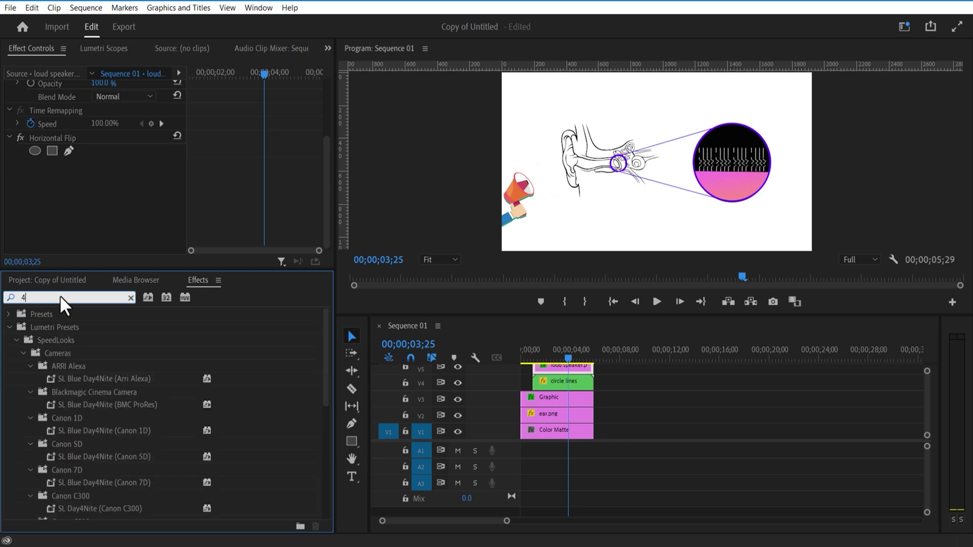
pyautogui.scroll(-10, 92, 341)
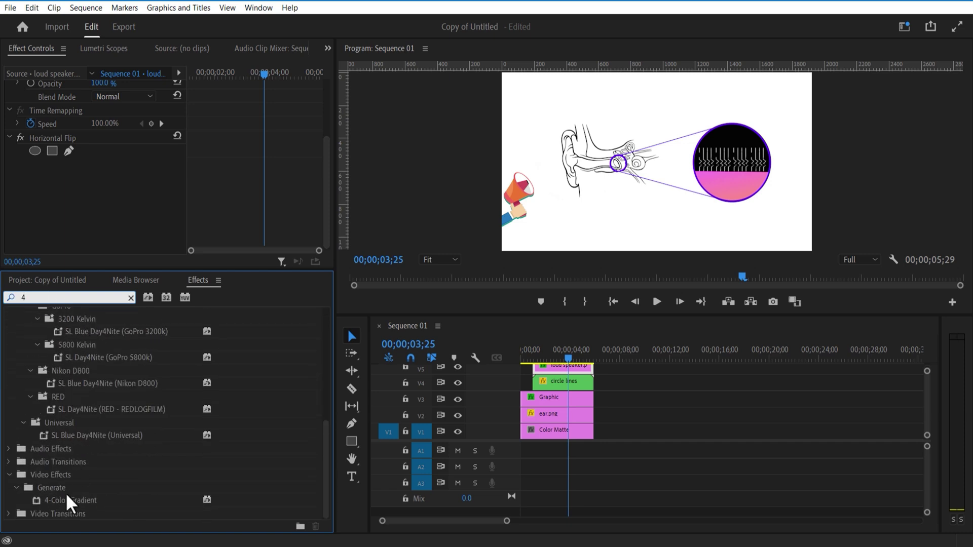
pyautogui.click(69, 500)
pyautogui.moveTo(317, 476); pyautogui.dragTo(563, 366)
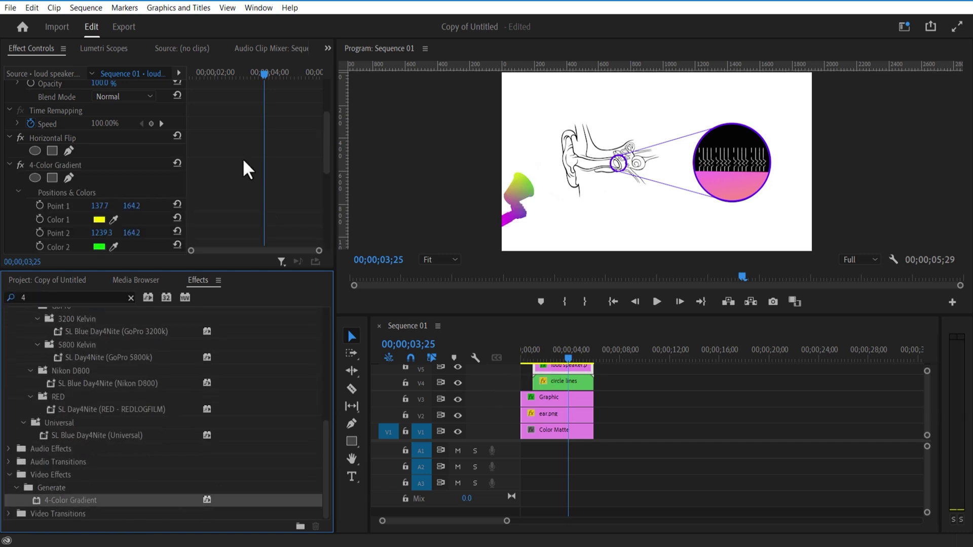
# Step: Recolor the gradient with blue for Colors 1 and 4 and magenta for Colors 2 and 3, and set its Blending Mode to Hard Light
pyautogui.moveTo(326, 156); pyautogui.dragTo(333, 201)
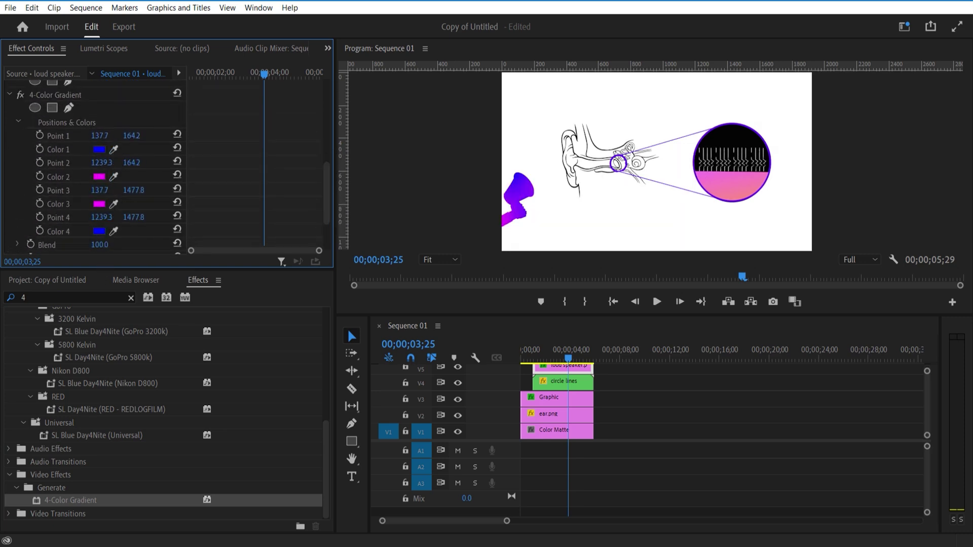
pyautogui.moveTo(100, 244); pyautogui.dragTo(89, 245)
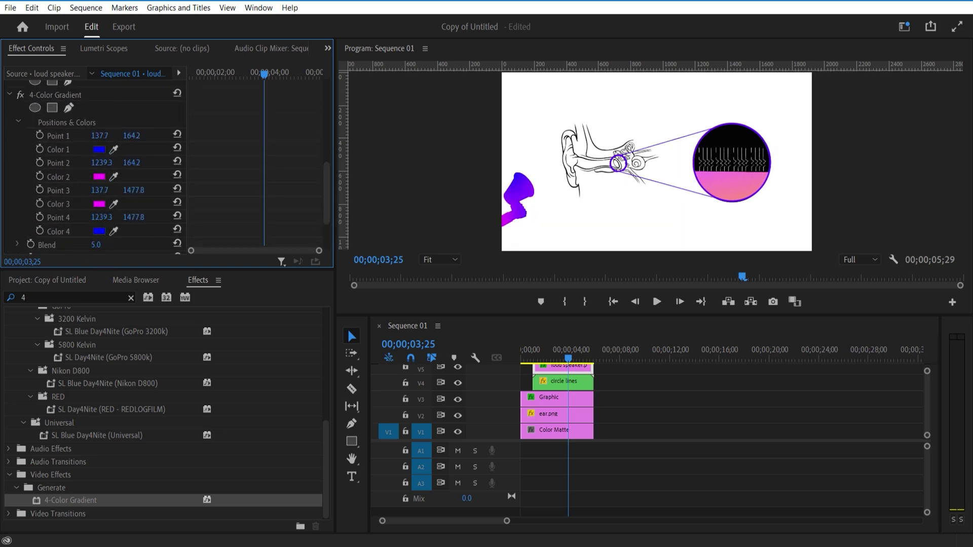
pyautogui.click(62, 97)
pyautogui.click(536, 368)
pyautogui.moveTo(325, 184); pyautogui.dragTo(310, 199)
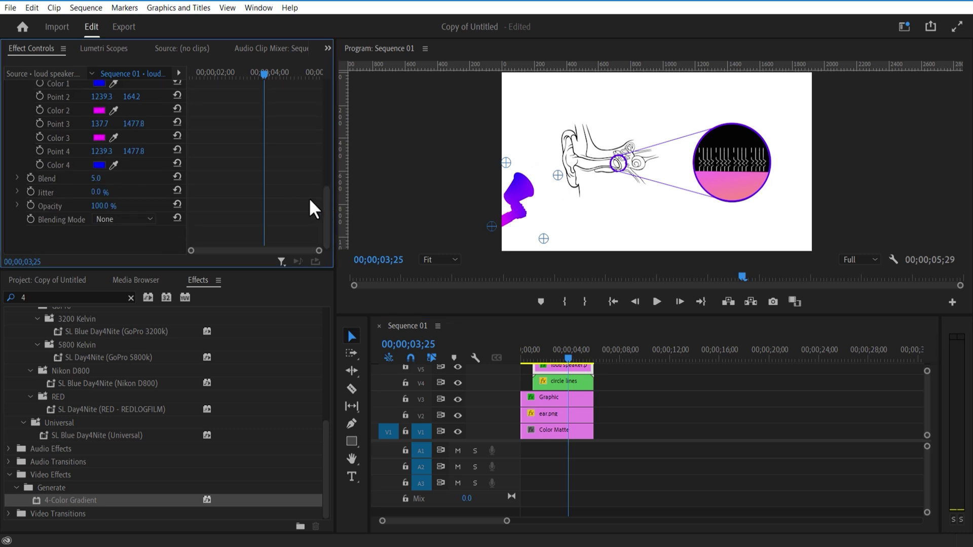
pyautogui.click(137, 219)
pyautogui.click(133, 342)
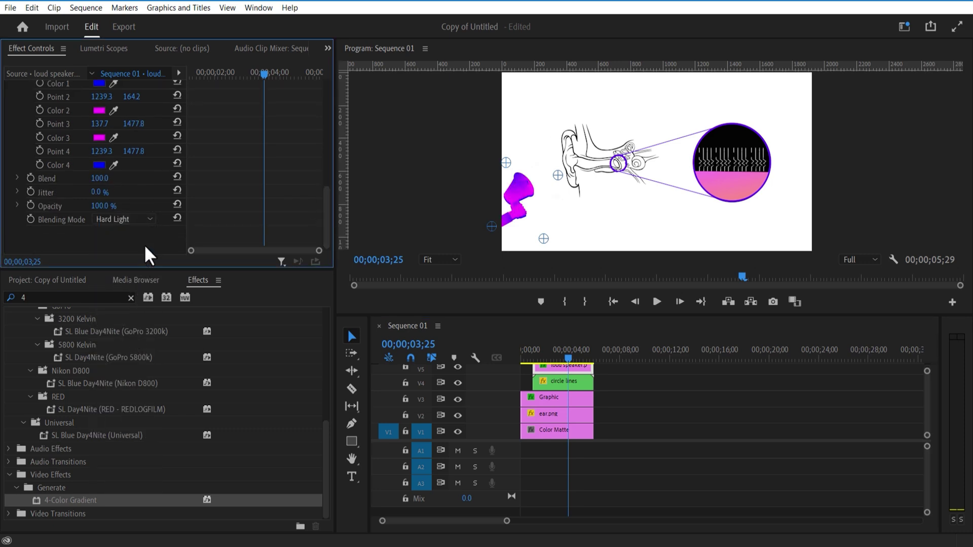
# Step: Place the Black Video item on V1 just after the Color Matte clip and park the playhead on it at 00;00;06;22
pyautogui.click(644, 412)
pyautogui.moveTo(600, 314); pyautogui.dragTo(599, 274)
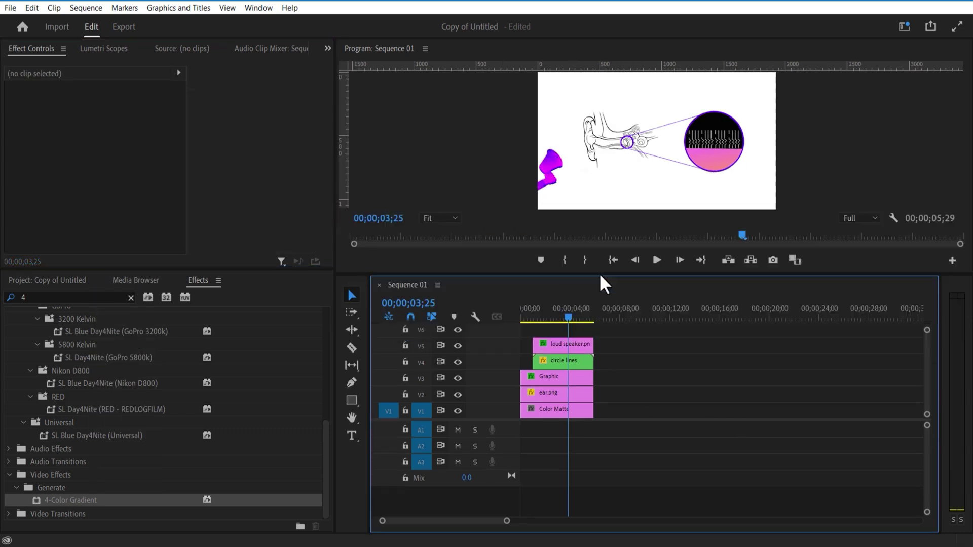
pyautogui.click(48, 279)
pyautogui.click(596, 310)
pyautogui.click(124, 412)
pyautogui.moveTo(99, 411); pyautogui.dragTo(605, 416)
pyautogui.click(603, 316)
# Step: Draw a small zigzag line rising diagonally over the black background with the Pen tool
pyautogui.click(351, 383)
pyautogui.moveTo(668, 275); pyautogui.dragTo(669, 393)
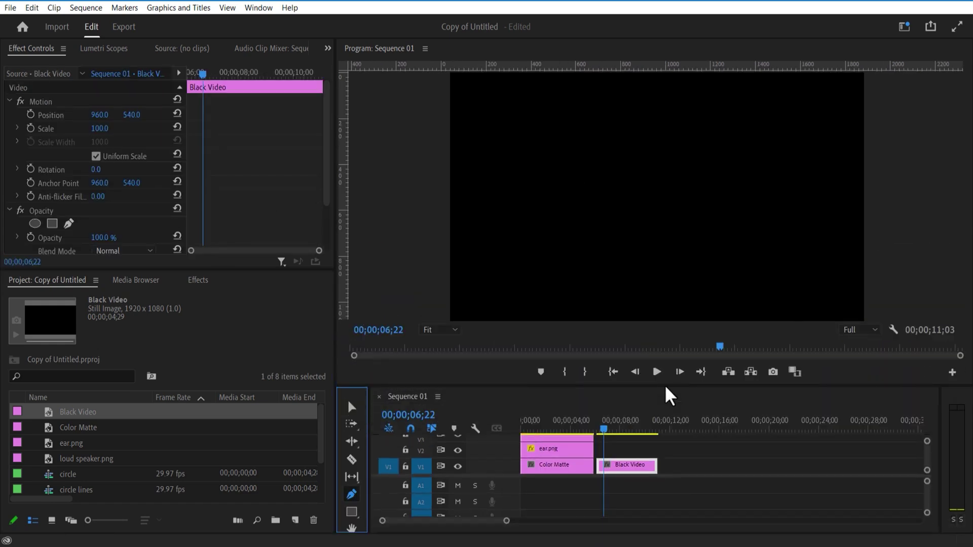
pyautogui.click(539, 217)
pyautogui.click(567, 205)
pyautogui.click(574, 215)
pyautogui.click(576, 201)
pyautogui.click(584, 205)
pyautogui.click(581, 190)
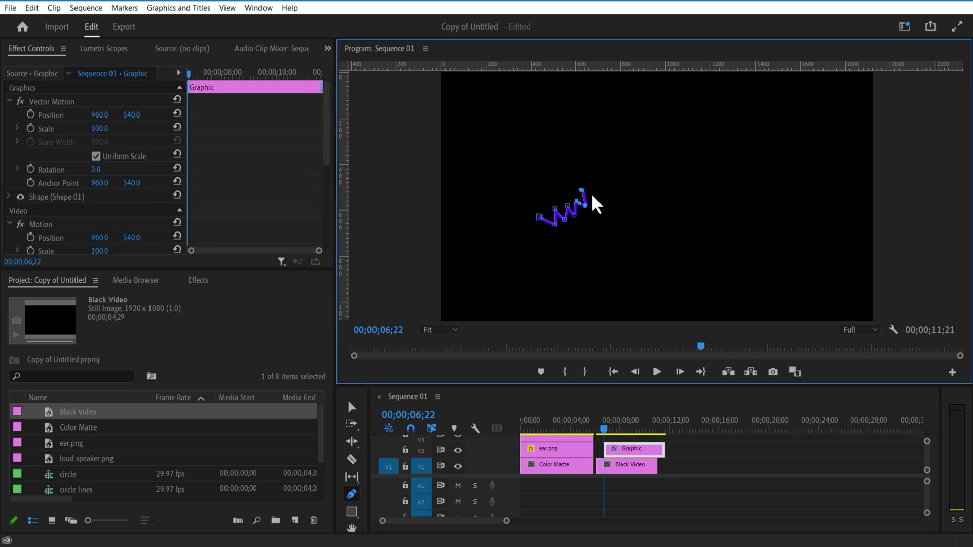
# Step: Change the shape's stroke to pink with a width of 5, and redraw it as a longer, steeper zigzag line
pyautogui.moveTo(334, 163); pyautogui.dragTo(322, 232)
pyautogui.click(352, 407)
pyautogui.click(628, 449)
pyautogui.moveTo(330, 189); pyautogui.dragTo(326, 124)
pyautogui.click(10, 157)
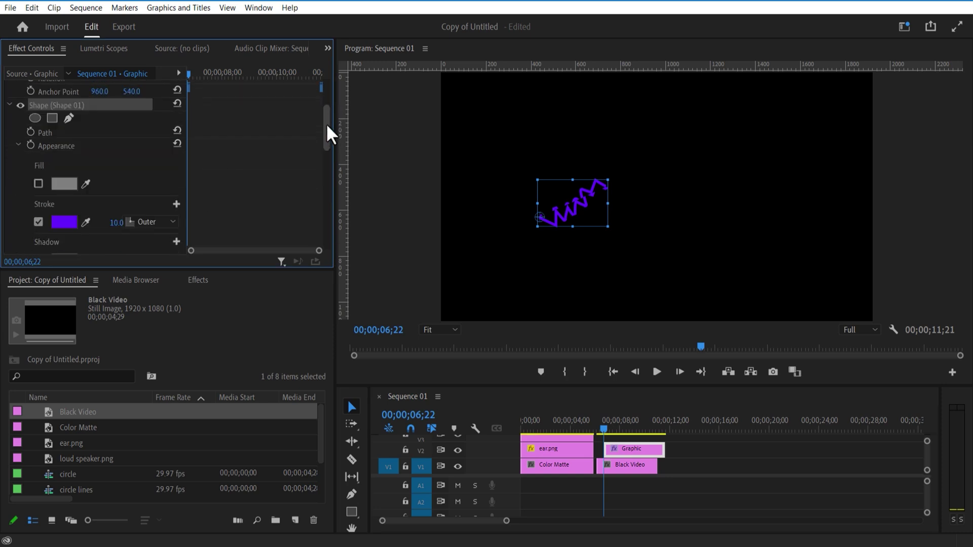
pyautogui.click(64, 223)
pyautogui.click(488, 332)
pyautogui.click(625, 174)
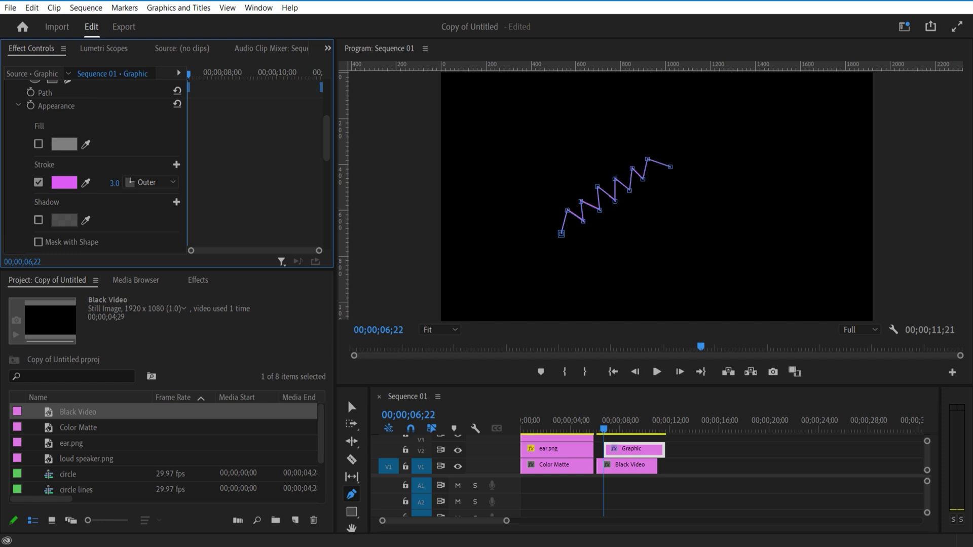
pyautogui.moveTo(114, 183); pyautogui.dragTo(112, 183)
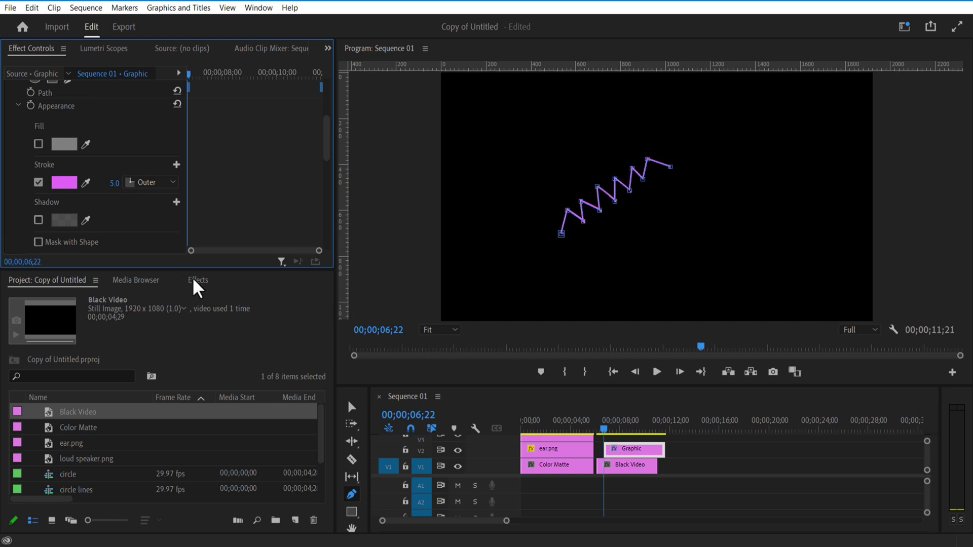
# Step: Delete the Black Video clip and move the zigzag Graphic clip to V6, starting at 00;00;03;24
pyautogui.click(349, 404)
pyautogui.click(626, 463)
pyautogui.press('Delete')
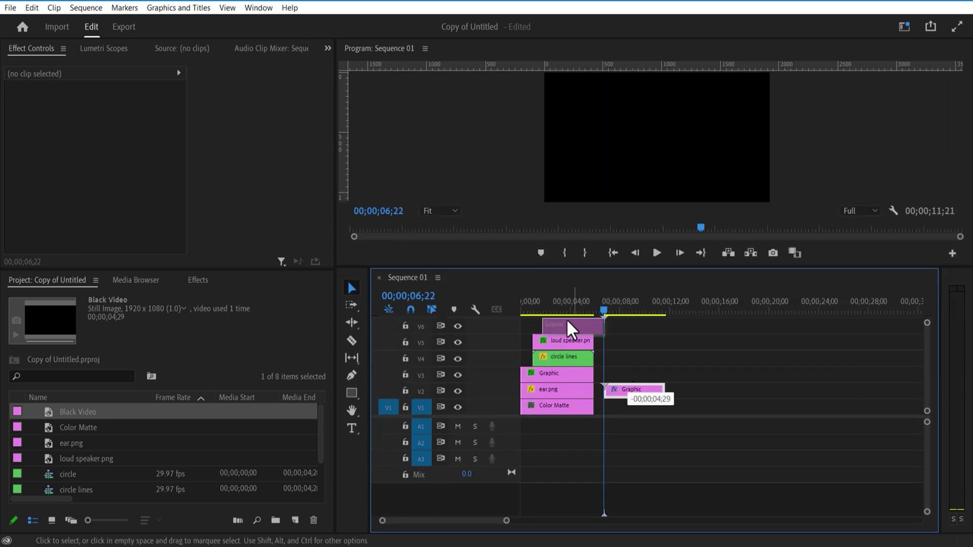
pyautogui.click(549, 319)
pyautogui.moveTo(547, 311); pyautogui.dragTo(551, 311)
pyautogui.click(542, 338)
pyautogui.click(223, 96)
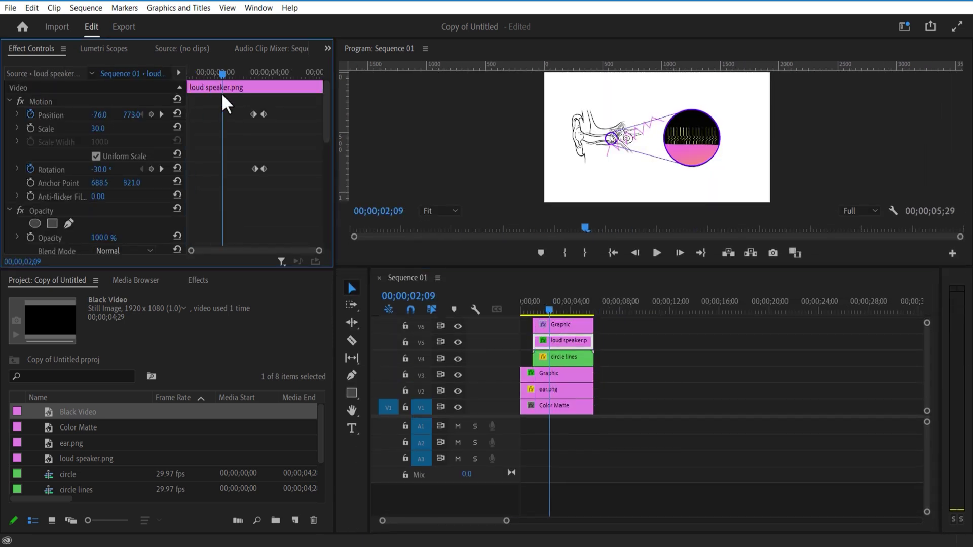
pyautogui.moveTo(223, 96); pyautogui.dragTo(260, 130)
pyautogui.moveTo(558, 324); pyautogui.dragTo(588, 330)
# Step: Shrink the zigzag and fan five copies on V6 to V10 around the loudspeaker's mouth, with V9 at Position 260, 743, Scale 16 and Rotation 40°
pyautogui.moveTo(104, 129); pyautogui.dragTo(64, 129)
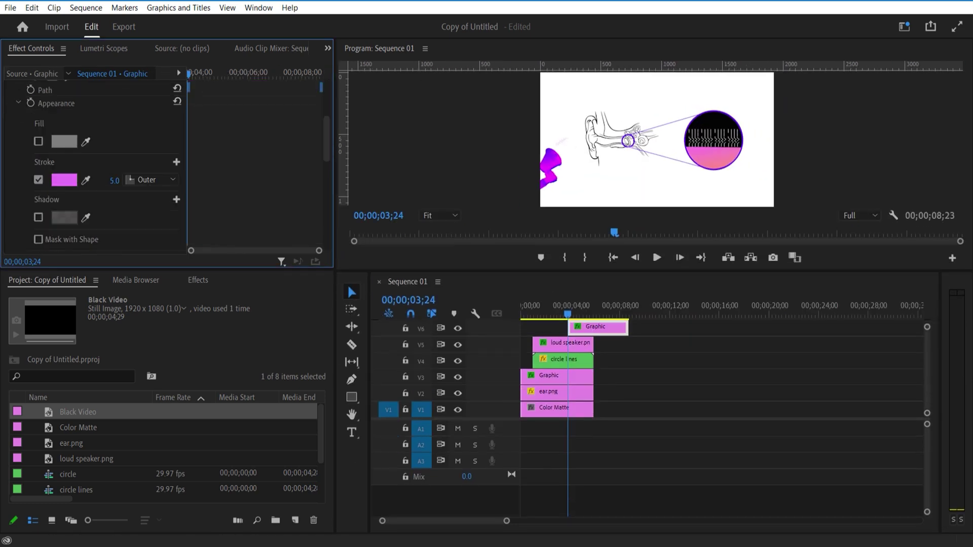
pyautogui.moveTo(116, 180); pyautogui.dragTo(82, 180)
pyautogui.moveTo(588, 270); pyautogui.dragTo(588, 240)
pyautogui.moveTo(585, 302); pyautogui.dragTo(587, 296)
pyautogui.moveTo(610, 237); pyautogui.dragTo(613, 373)
pyautogui.moveTo(100, 169); pyautogui.dragTo(150, 134)
pyautogui.moveTo(613, 373); pyautogui.dragTo(653, 318)
pyautogui.moveTo(647, 256); pyautogui.dragTo(676, 141)
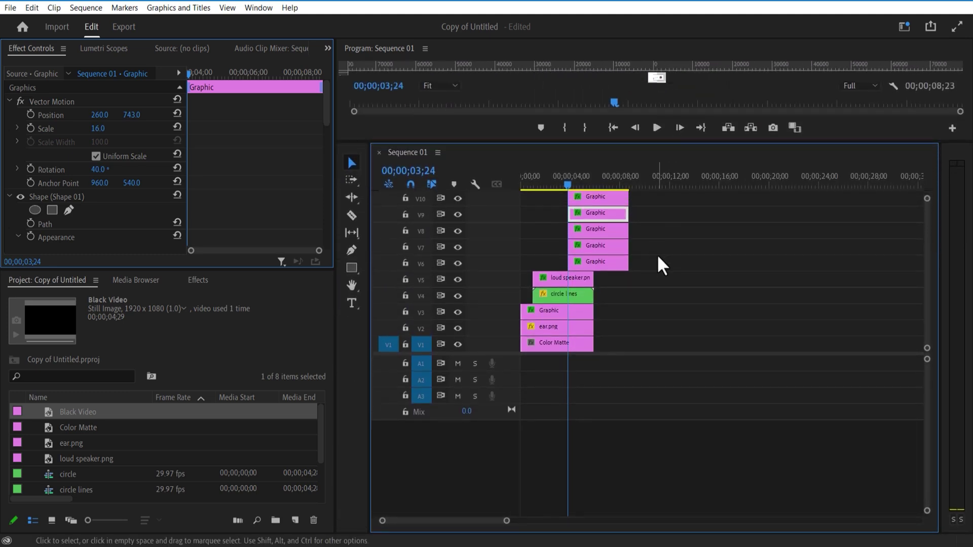
# Step: Nest the five zigzag Graphic clips on V6 to V10 into a sequence named waves
pyautogui.moveTo(591, 184); pyautogui.dragTo(591, 185)
pyautogui.rightClick(588, 200)
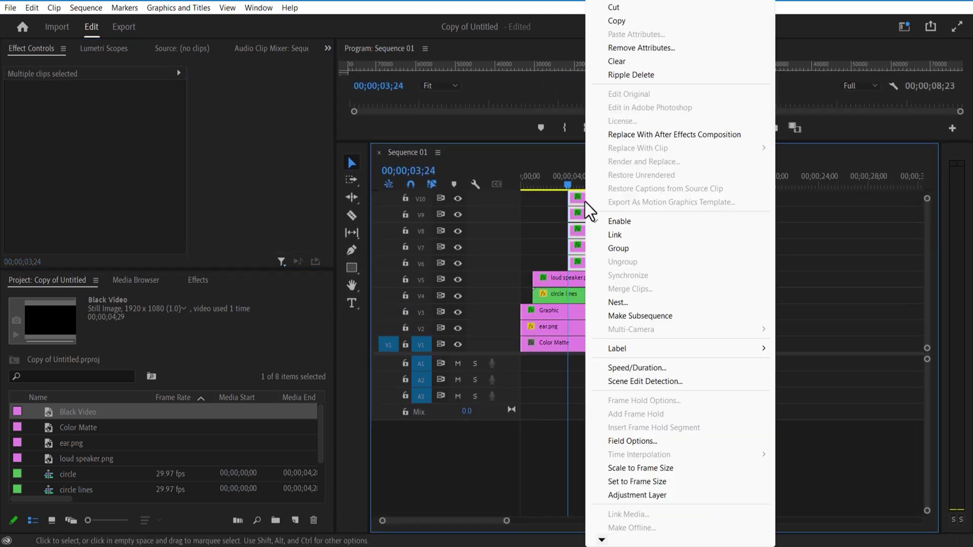
pyautogui.click(626, 309)
pyautogui.click(446, 287)
pyautogui.click(599, 260)
pyautogui.moveTo(609, 144); pyautogui.dragTo(606, 286)
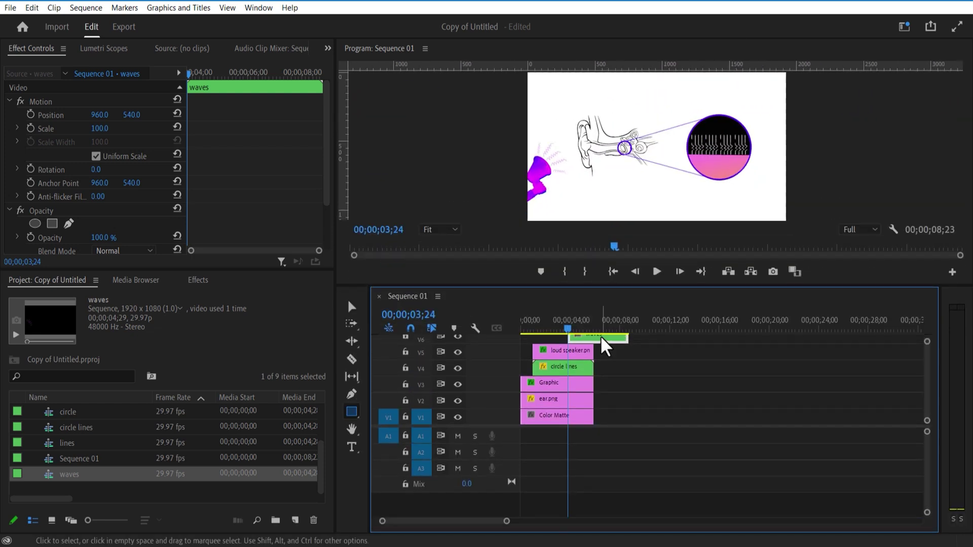
# Step: Add a rectangular mask to the waves clip, tilt and move it behind the loudspeaker, and keyframe its Mask Path at 00;00;03;24
pyautogui.click(52, 224)
pyautogui.moveTo(662, 160); pyautogui.dragTo(569, 152)
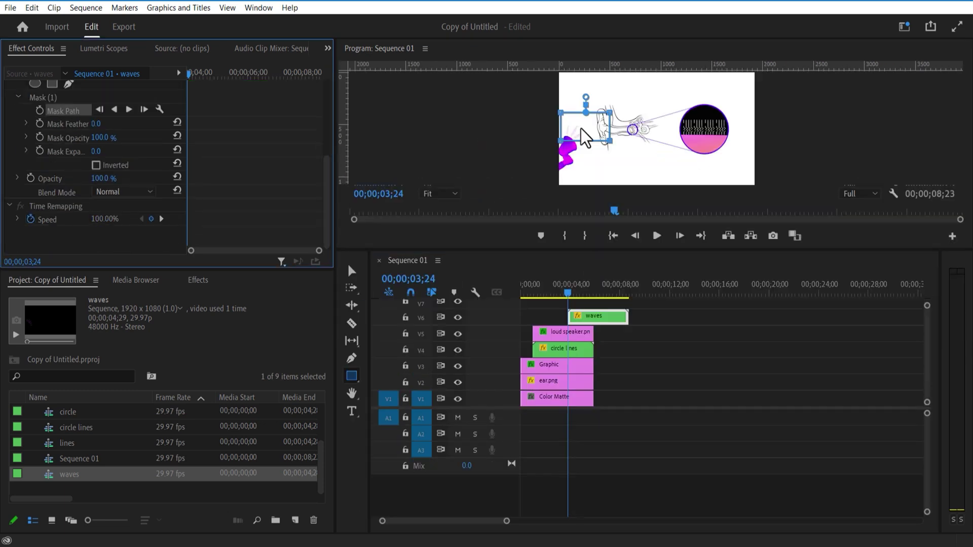
pyautogui.moveTo(581, 132); pyautogui.dragTo(552, 174)
pyautogui.click(40, 110)
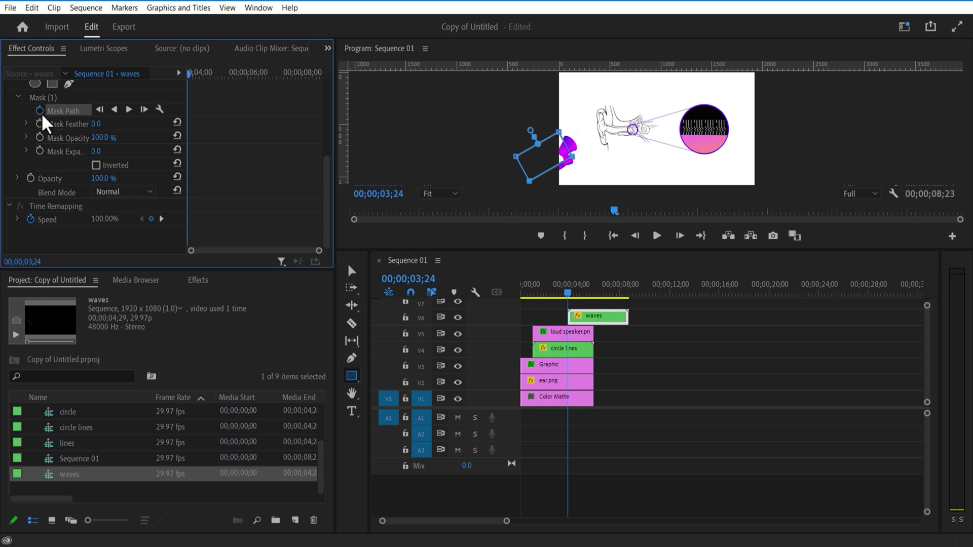
# Step: Animate the waves mask by moving it up from the loudspeaker at 00;00;04;05 and farther toward the ear a few frames on
pyautogui.click(568, 299)
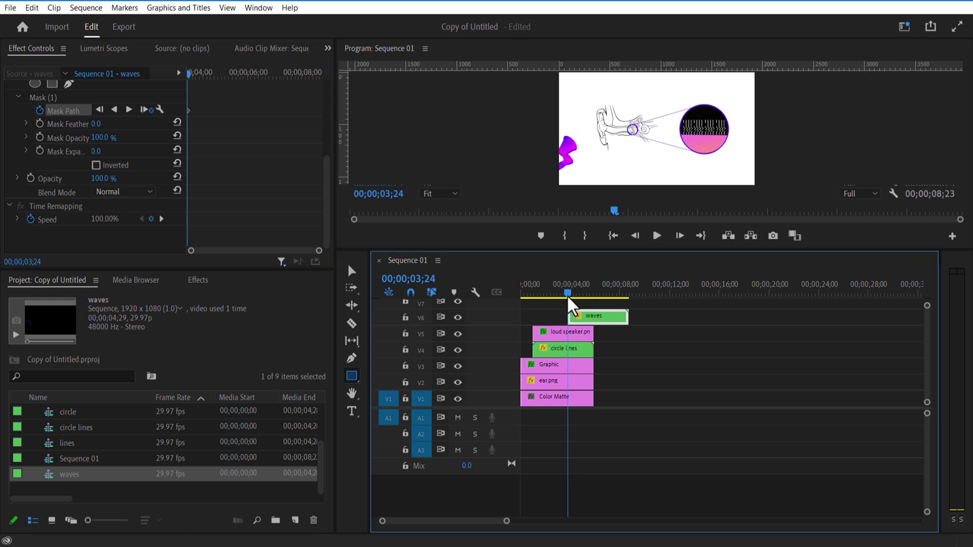
pyautogui.moveTo(568, 299); pyautogui.dragTo(572, 298)
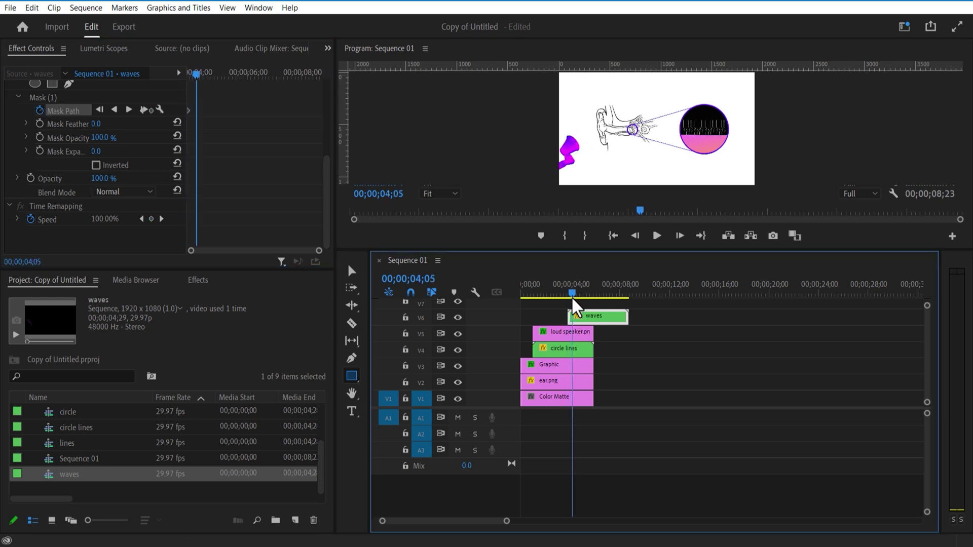
pyautogui.click(61, 101)
pyautogui.moveTo(557, 160); pyautogui.dragTo(581, 142)
pyautogui.click(198, 77)
pyautogui.moveTo(199, 81); pyautogui.dragTo(208, 82)
pyautogui.click(579, 147)
pyautogui.moveTo(578, 147); pyautogui.dragTo(630, 129)
# Step: Split the waves clip on V6 at 00;00;04;15 and delete the part after the cut
pyautogui.click(590, 324)
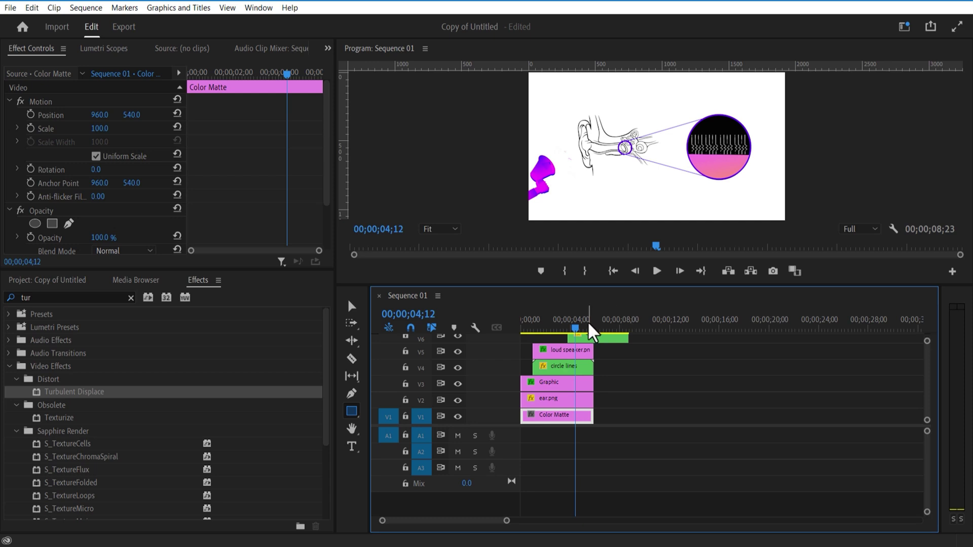
pyautogui.moveTo(582, 337)
pyautogui.mouseDown()
pyautogui.moveTo(572, 331)
pyautogui.moveTo(578, 335)
pyautogui.mouseUp()
pyautogui.click(582, 338)
pyautogui.click(351, 359)
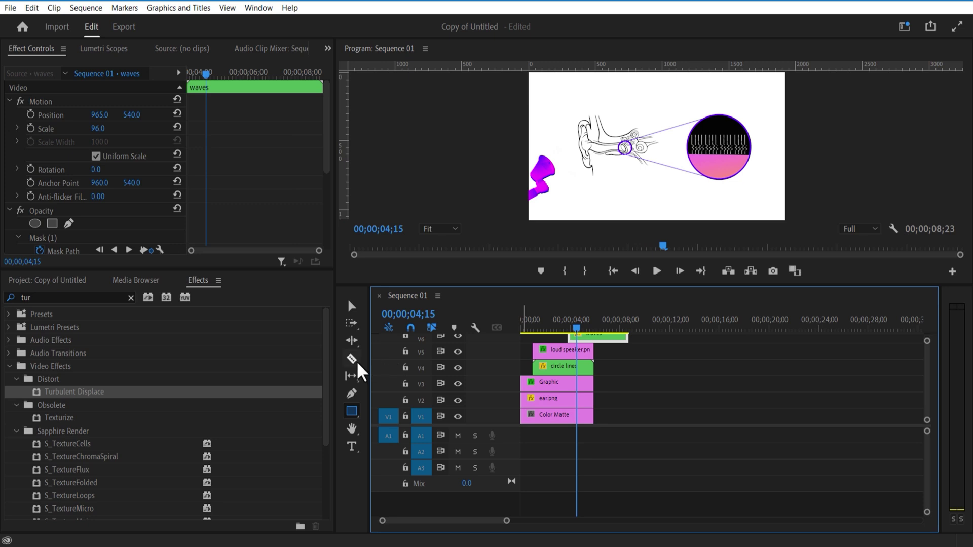
pyautogui.keyDown('shift'); pyautogui.click(567, 349); pyautogui.keyUp('shift')
pyautogui.click(352, 305)
pyautogui.click(607, 338)
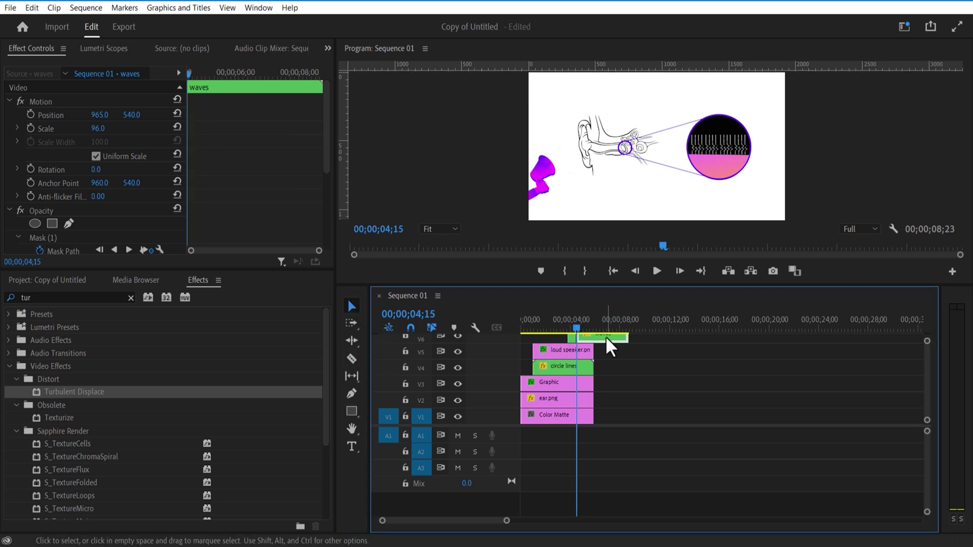
pyautogui.press('Delete')
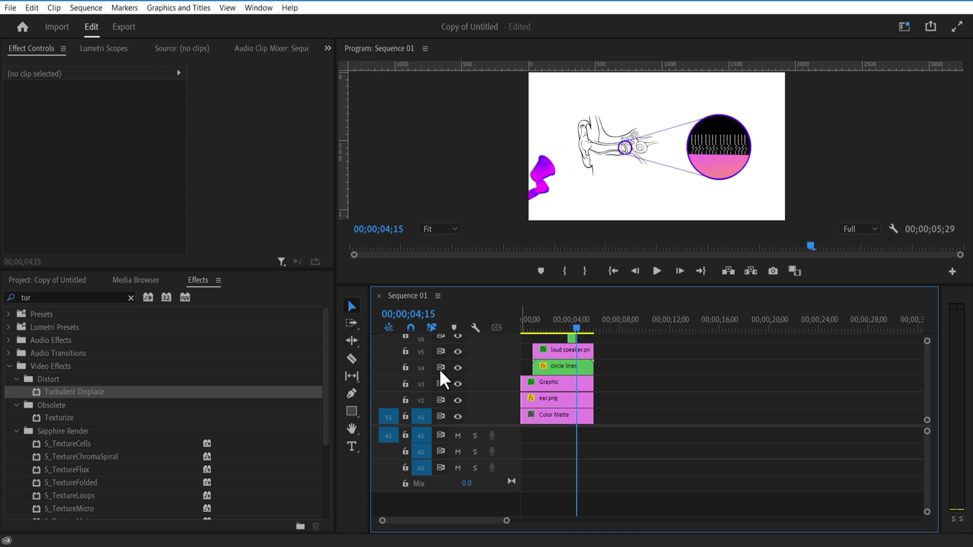
# Step: Open the circle lines sequence and keyframe the V5 lines clip's Rotation at 0° at 00;00;02;07 and 18° at 00;00;02;16
pyautogui.click(458, 368)
pyautogui.click(458, 368)
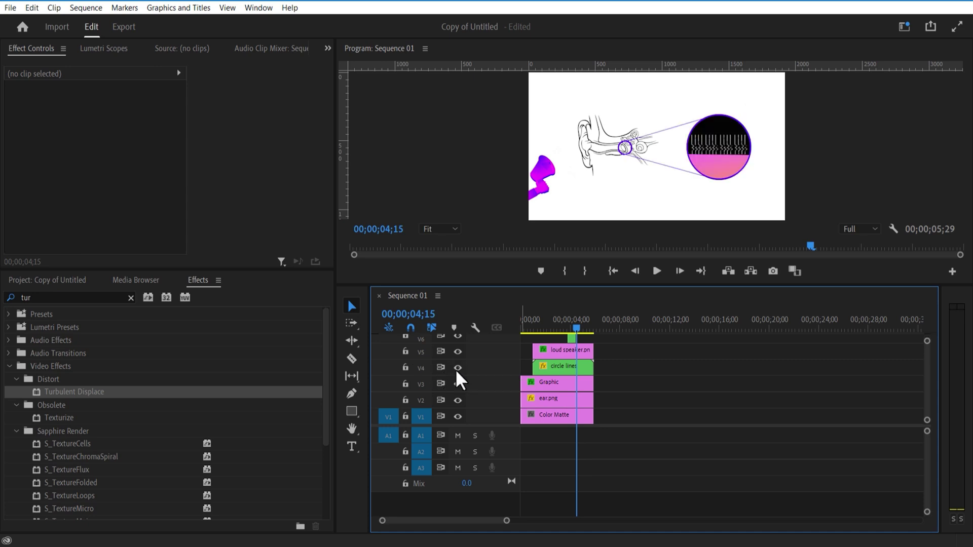
pyautogui.click(563, 367)
pyautogui.doubleClick(571, 371)
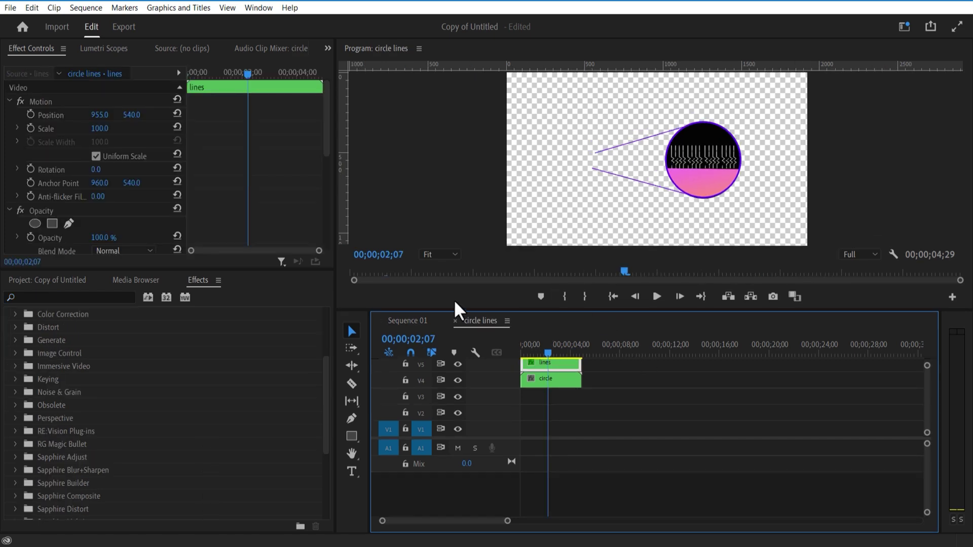
pyautogui.click(31, 169)
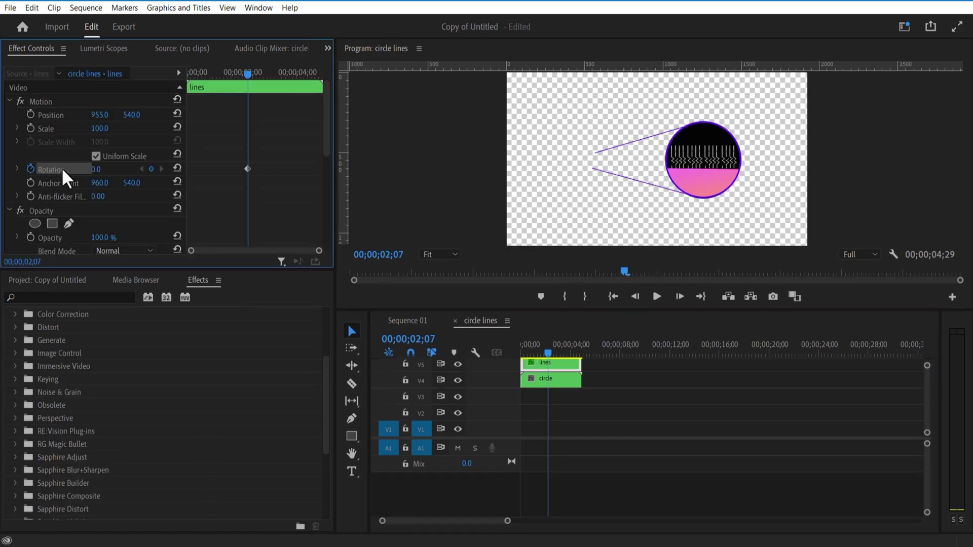
pyautogui.moveTo(251, 76); pyautogui.dragTo(257, 84)
pyautogui.moveTo(96, 169); pyautogui.dragTo(100, 169)
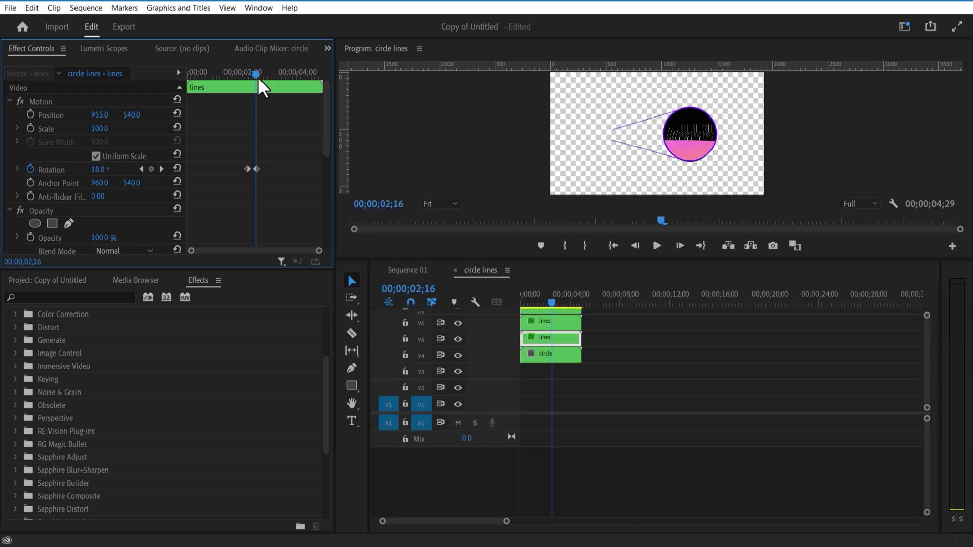
# Step: Add Rotation keyframes to the other lines clips, starting the one at Position X 1278 from 0° at 00;00;02;04
pyautogui.click(563, 318)
pyautogui.click(152, 169)
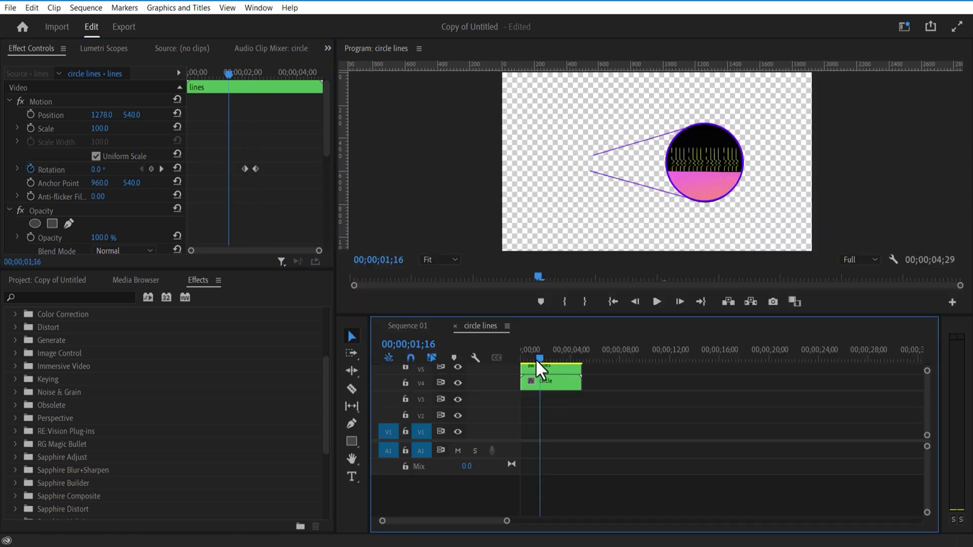
pyautogui.moveTo(536, 358); pyautogui.dragTo(542, 362)
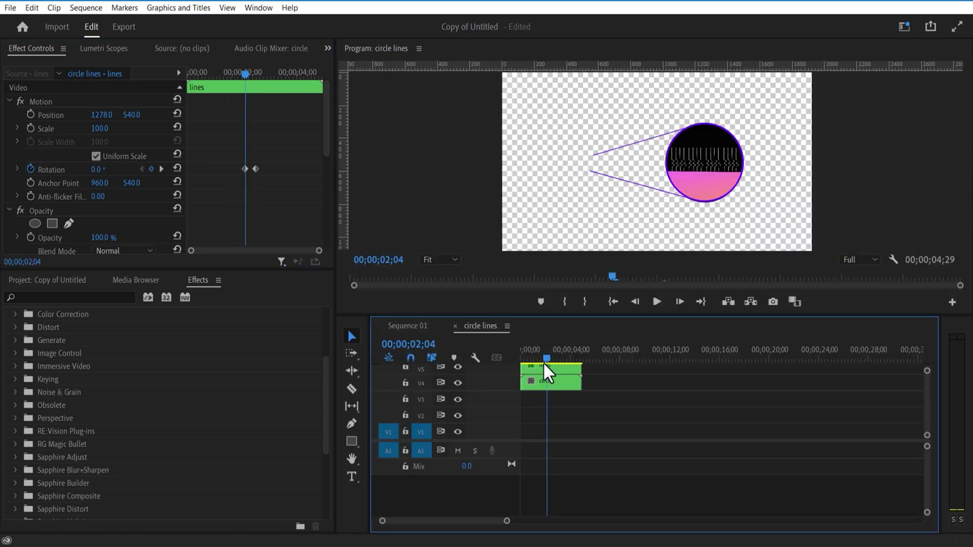
# Step: Nest the four lines clips on V5 to V8 into a sequence named line main
pyautogui.moveTo(555, 317); pyautogui.dragTo(553, 194)
pyautogui.moveTo(604, 306); pyautogui.dragTo(542, 256)
pyautogui.rightClick(554, 257)
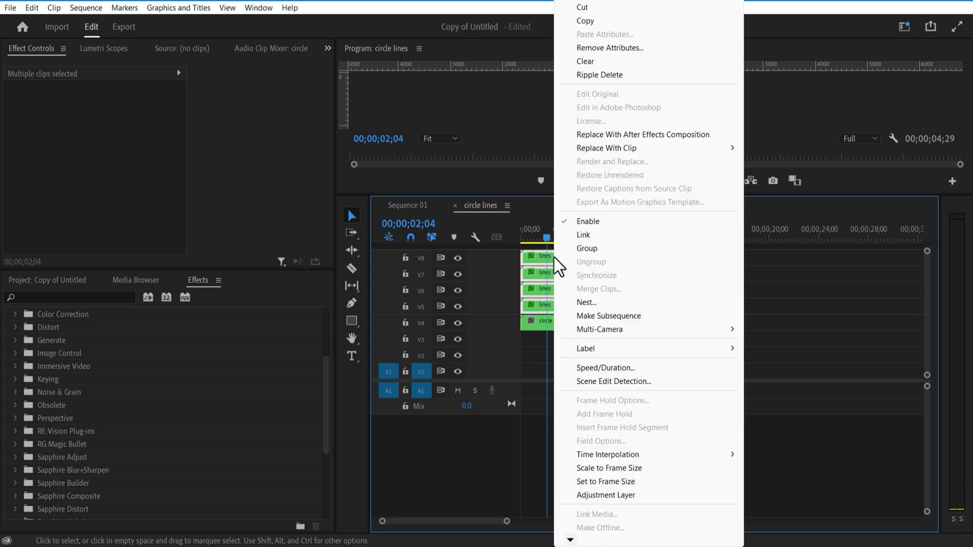
pyautogui.click(601, 302)
pyautogui.press('BackSpace')
pyautogui.write('line main')
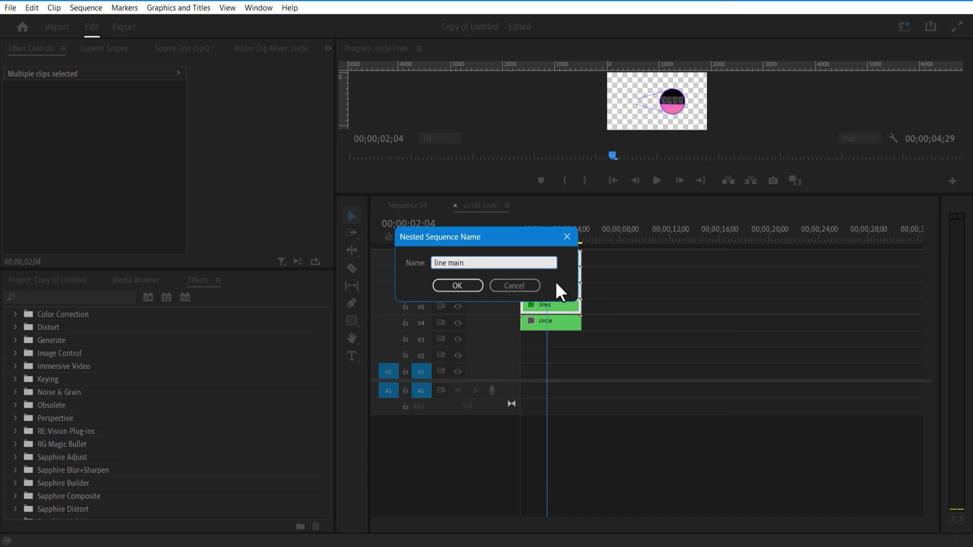
pyautogui.click(449, 286)
pyautogui.moveTo(605, 252); pyautogui.dragTo(606, 325)
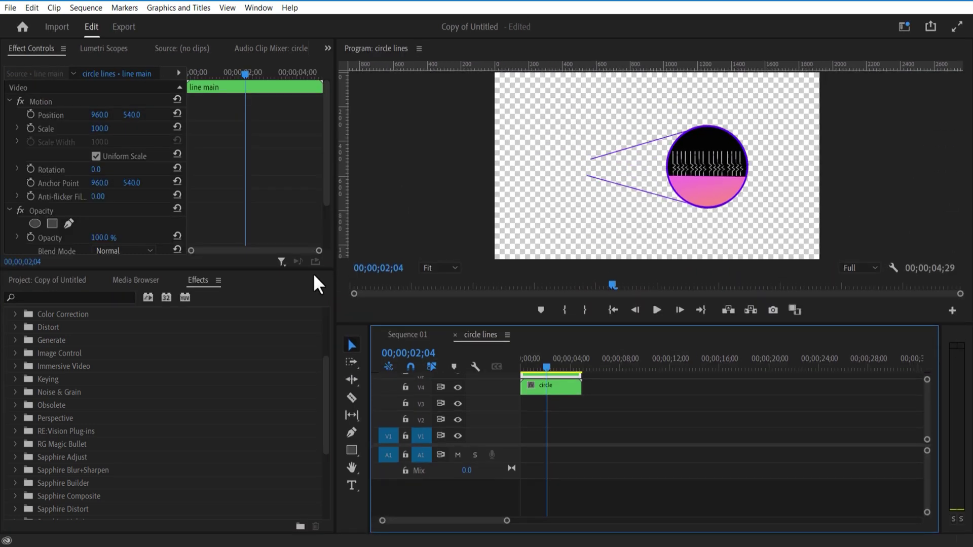
# Step: Add a rectangular opacity mask to the line main clip and reshape it around the lines inside the circle
pyautogui.click(51, 223)
pyautogui.moveTo(712, 182); pyautogui.dragTo(715, 208)
pyautogui.moveTo(746, 176); pyautogui.dragTo(767, 177)
pyautogui.moveTo(665, 176); pyautogui.dragTo(656, 176)
pyautogui.moveTo(324, 163); pyautogui.dragTo(322, 213)
pyautogui.click(95, 213)
# Step: Return to Sequence 01 and review the lines' motion in the magnifier around 00;00;03;28 to 00;00;04;21
pyautogui.moveTo(545, 366); pyautogui.dragTo(546, 372)
pyautogui.click(560, 402)
pyautogui.click(415, 338)
pyautogui.moveTo(580, 323); pyautogui.dragTo(582, 229)
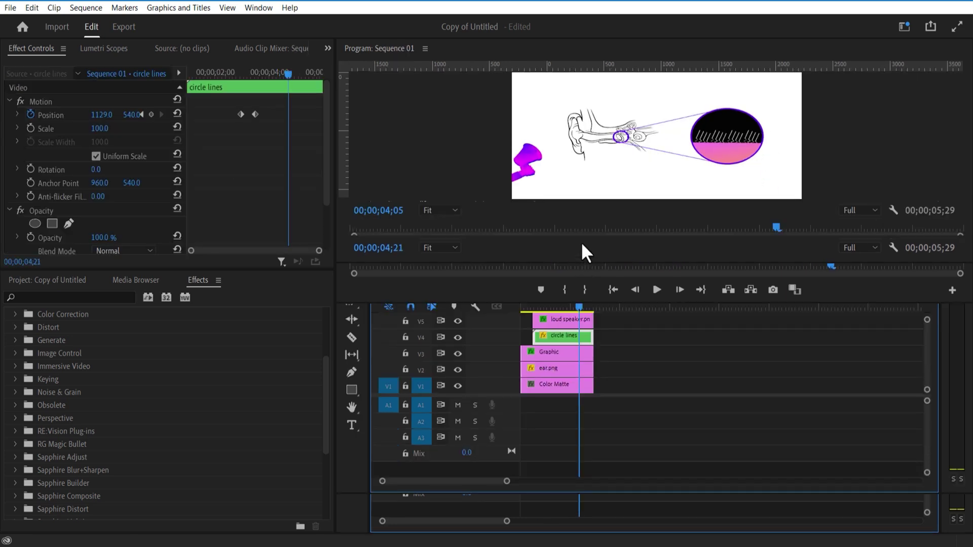
pyautogui.moveTo(582, 267); pyautogui.dragTo(572, 272)
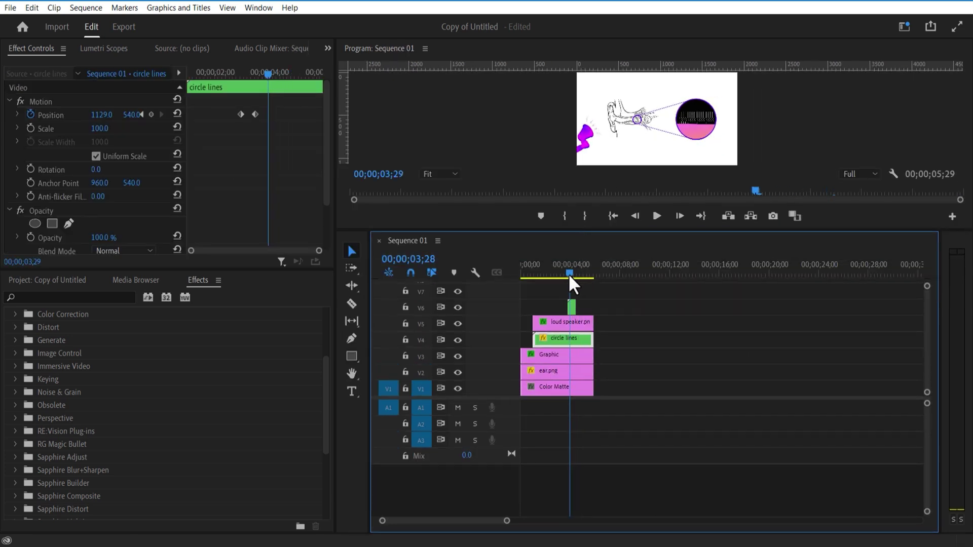
pyautogui.moveTo(649, 236); pyautogui.dragTo(662, 333)
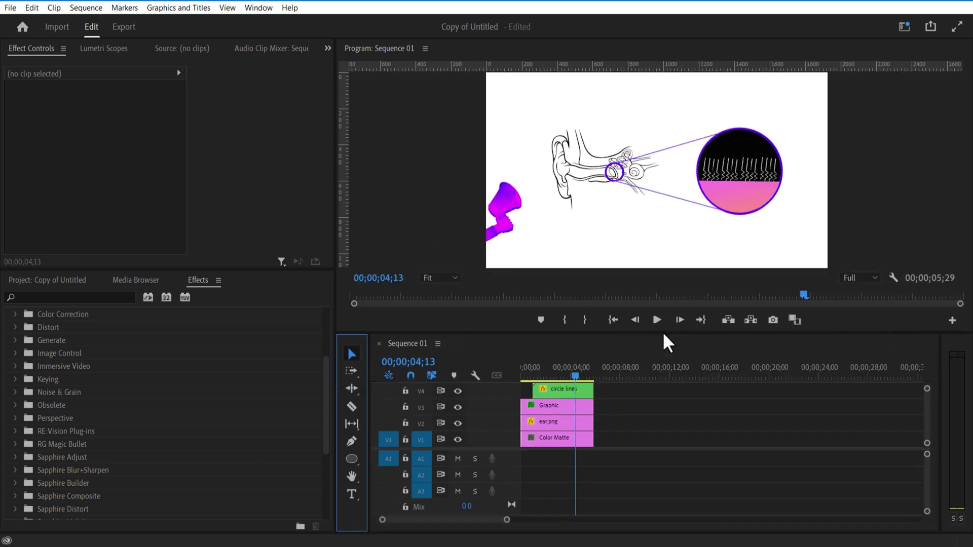
# Step: Open the circle lines sequence and, inside it, the nested circle sequence
pyautogui.doubleClick(570, 389)
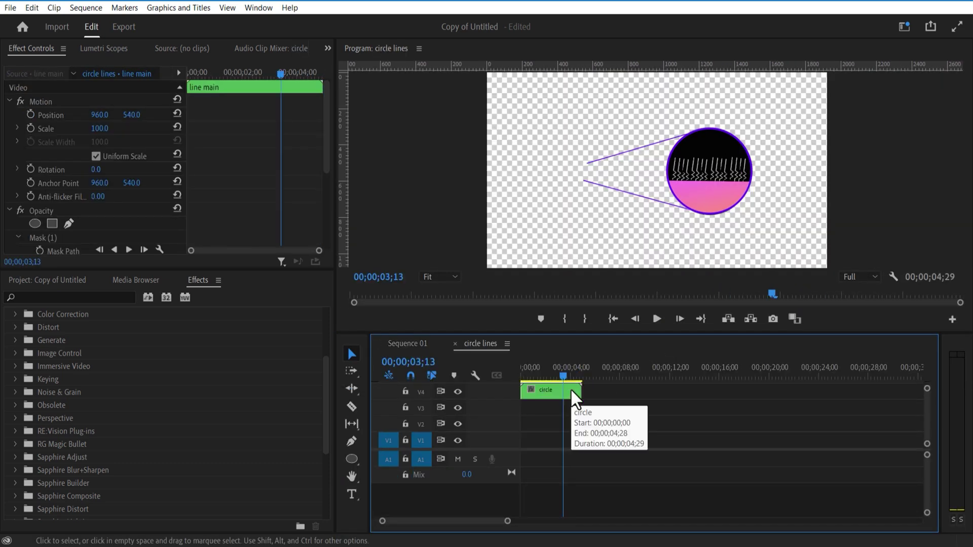
pyautogui.doubleClick(567, 400)
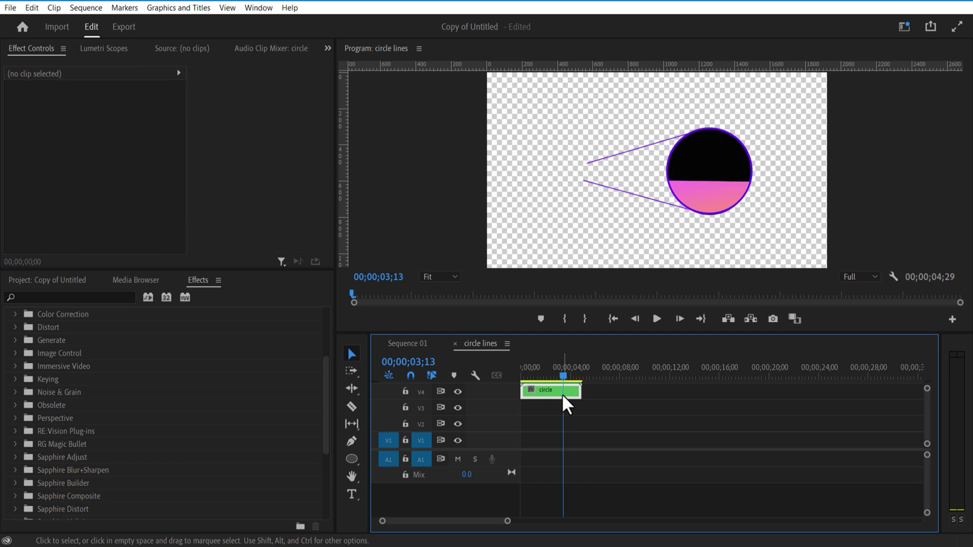
pyautogui.moveTo(533, 254); pyautogui.dragTo(532, 242)
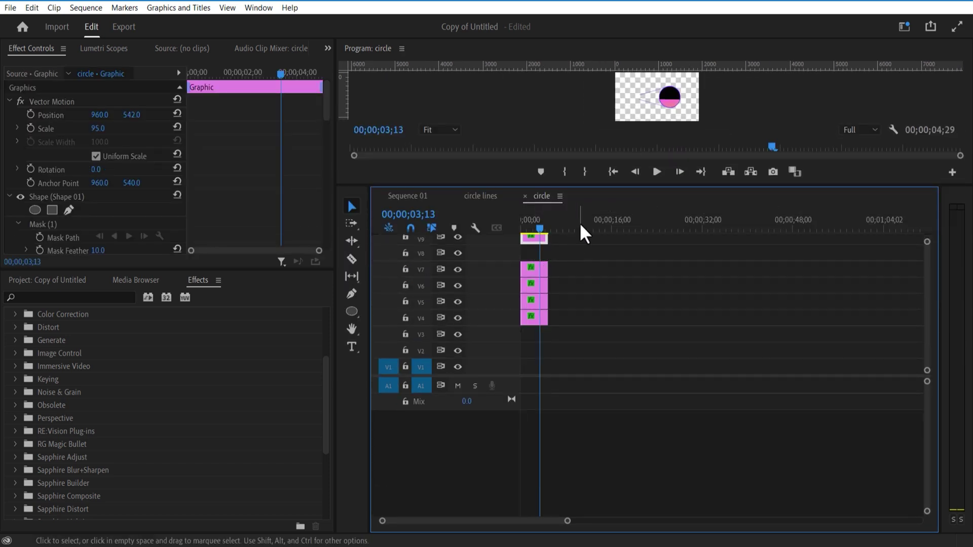
pyautogui.moveTo(577, 187); pyautogui.dragTo(571, 333)
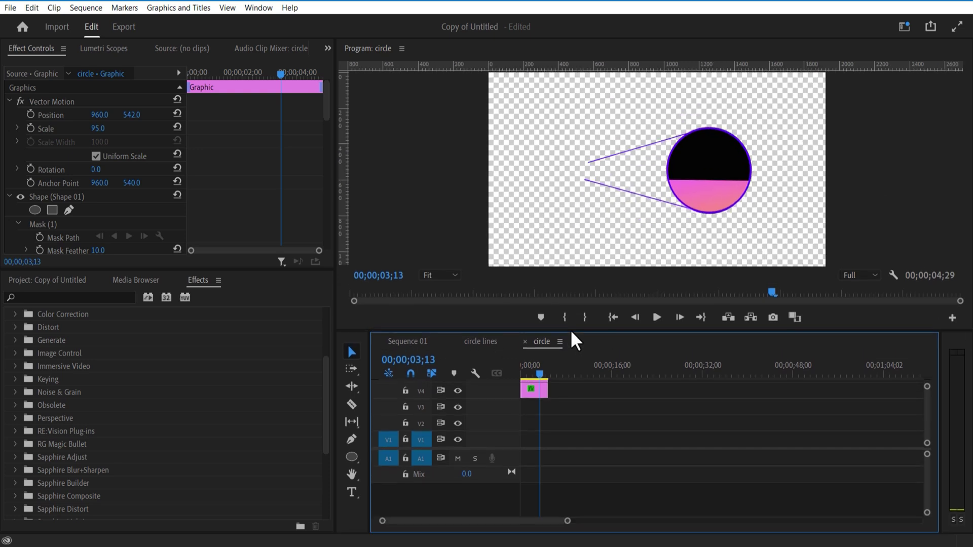
# Step: Draw an outlined circle with the Ellipse tool overlapping the magnifier's left edge and select its graphic clip
pyautogui.click(352, 457)
pyautogui.moveTo(659, 134)
pyautogui.mouseDown()
pyautogui.moveTo(699, 184)
pyautogui.moveTo(716, 184)
pyautogui.mouseUp()
pyautogui.scroll(-3, 76, 152)
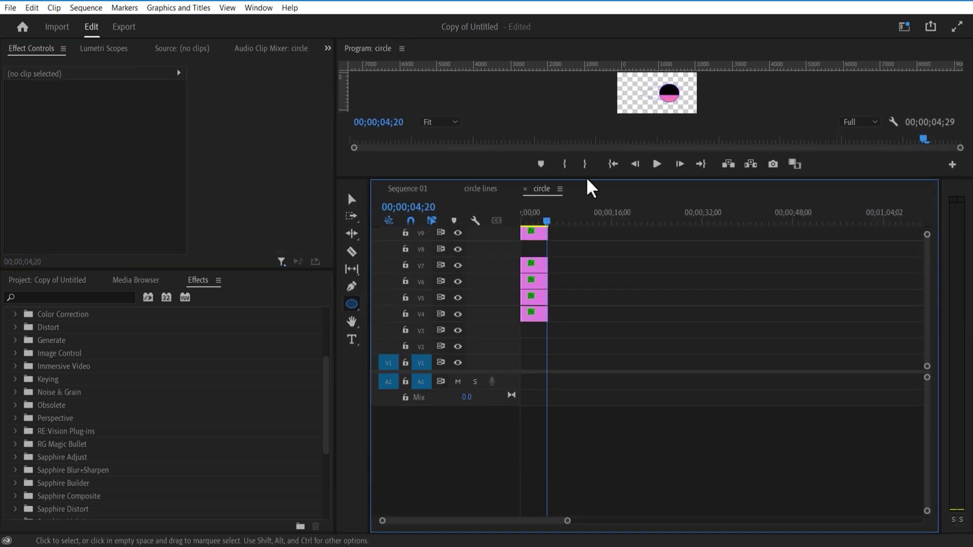
pyautogui.moveTo(560, 192); pyautogui.dragTo(536, 232)
pyautogui.click(536, 173)
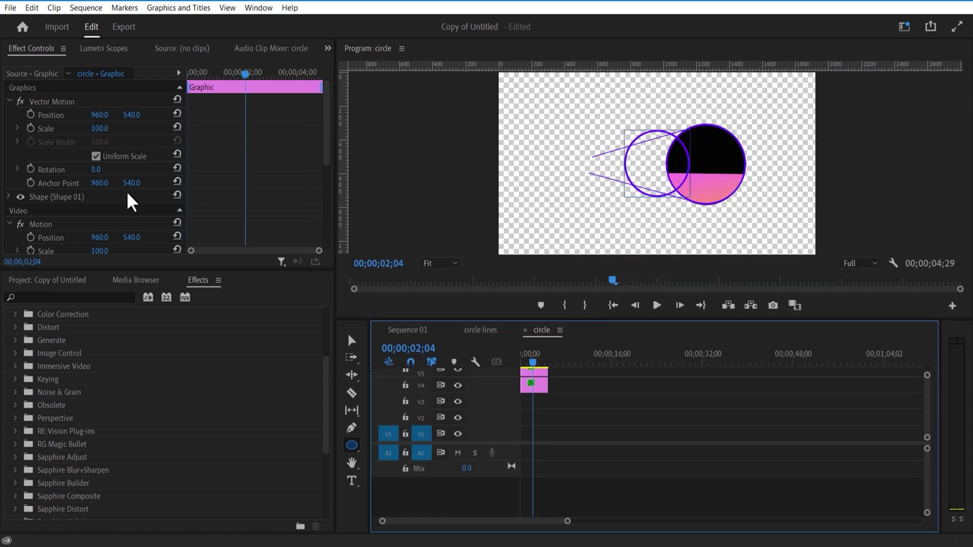
# Step: Recolor the new circle's stroke white and set its Position to 1090, 572 and its Rotation to -44°
pyautogui.click(130, 197)
pyautogui.click(8, 197)
pyautogui.moveTo(328, 115)
pyautogui.mouseDown()
pyautogui.moveTo(327, 142)
pyautogui.moveTo(328, 111)
pyautogui.mouseUp()
pyautogui.click(63, 214)
pyautogui.click(336, 356)
pyautogui.click(614, 175)
pyautogui.moveTo(131, 114); pyautogui.dragTo(192, 115)
pyautogui.moveTo(100, 114); pyautogui.dragTo(165, 115)
pyautogui.moveTo(95, 169); pyautogui.dragTo(74, 169)
pyautogui.moveTo(133, 115); pyautogui.dragTo(88, 114)
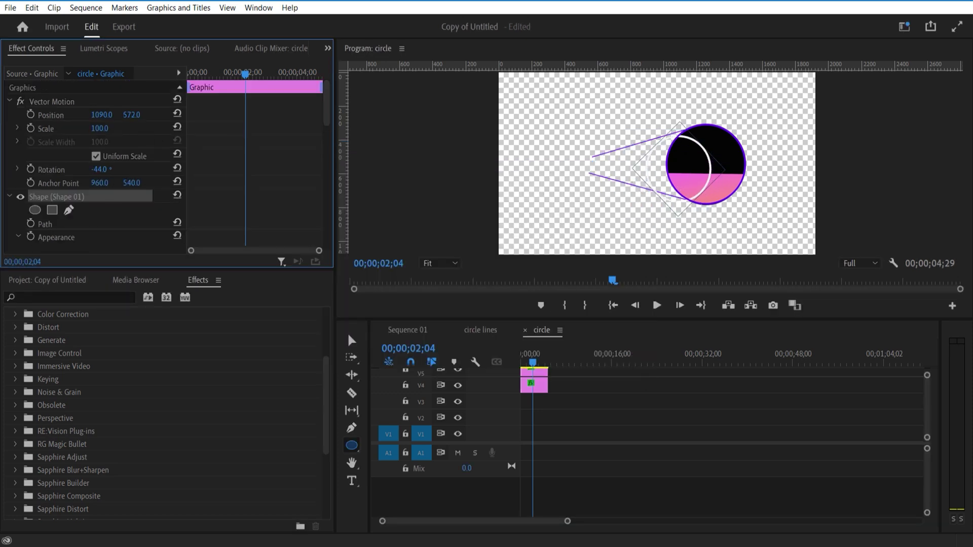
# Step: Mask the white circle with a tilted rectangle so only an arc is left, and reduce the shape's opacity
pyautogui.click(53, 211)
pyautogui.moveTo(700, 145); pyautogui.dragTo(713, 226)
pyautogui.moveTo(661, 188); pyautogui.dragTo(666, 201)
pyautogui.moveTo(327, 110); pyautogui.dragTo(324, 191)
pyautogui.click(96, 202)
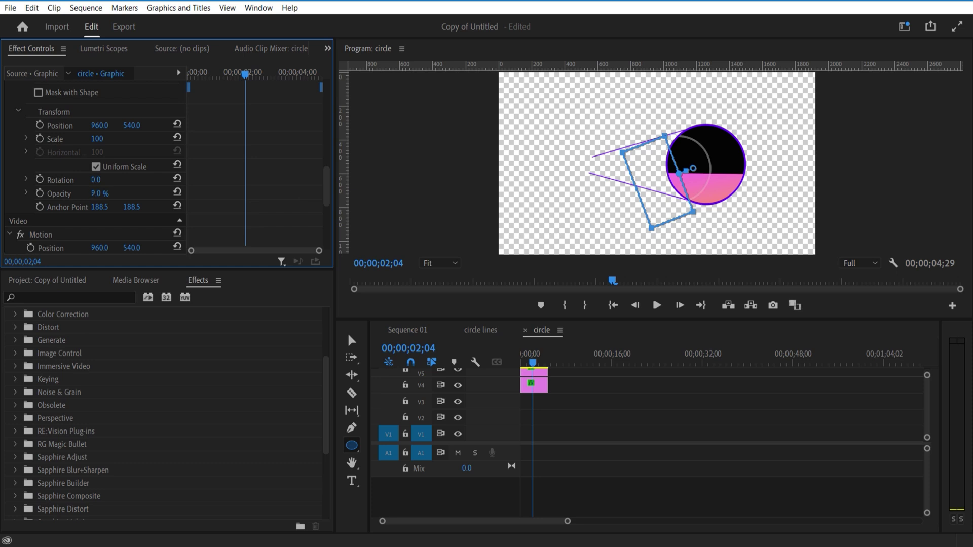
# Step: Duplicate the arc graphic onto another track and set the copy to Position 1034, 594 and Scale 87
pyautogui.moveTo(578, 317); pyautogui.dragTo(575, 151)
pyautogui.moveTo(536, 219); pyautogui.dragTo(538, 205)
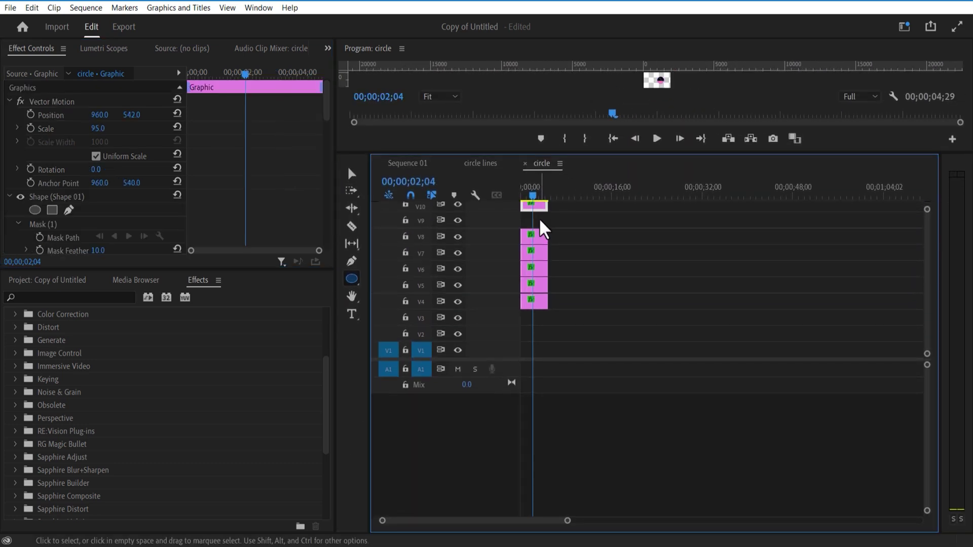
pyautogui.moveTo(537, 242); pyautogui.dragTo(538, 221)
pyautogui.moveTo(571, 155); pyautogui.dragTo(575, 361)
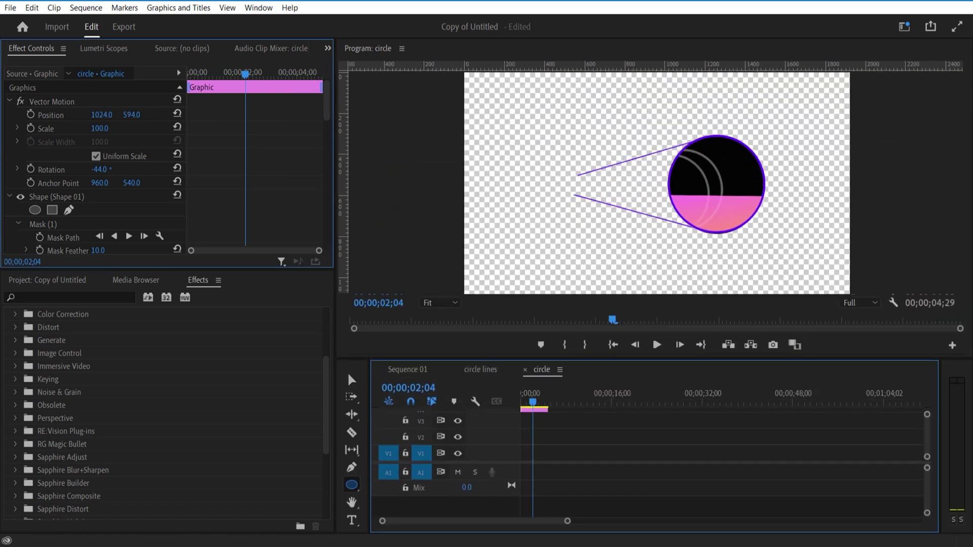
pyautogui.moveTo(569, 360)
pyautogui.mouseDown()
pyautogui.moveTo(588, 137)
pyautogui.moveTo(567, 363)
pyautogui.mouseUp()
# Step: Animate the original arc's Position from 844, 572 at 00;00;00;02 to farther right at 00;00;00;20
pyautogui.click(540, 224)
pyautogui.moveTo(245, 74); pyautogui.dragTo(188, 76)
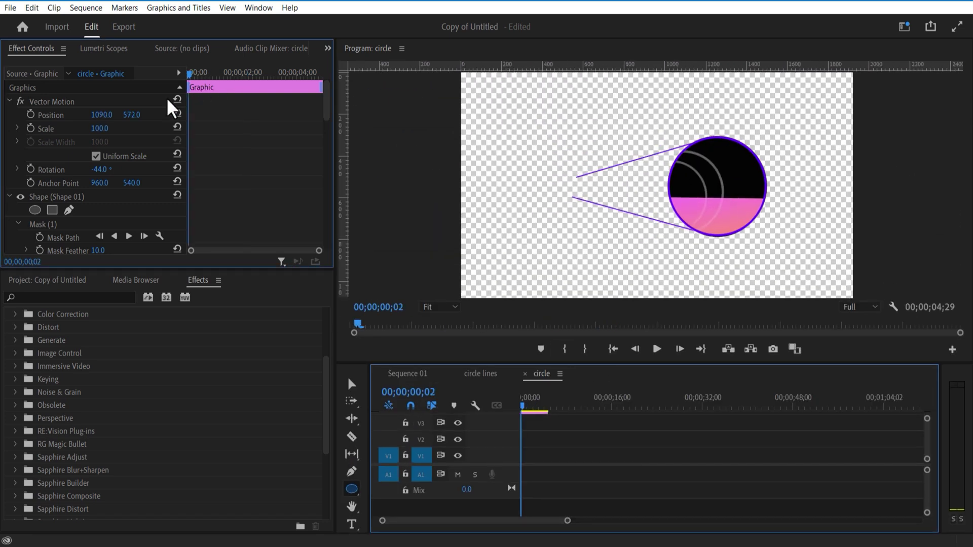
pyautogui.click(31, 115)
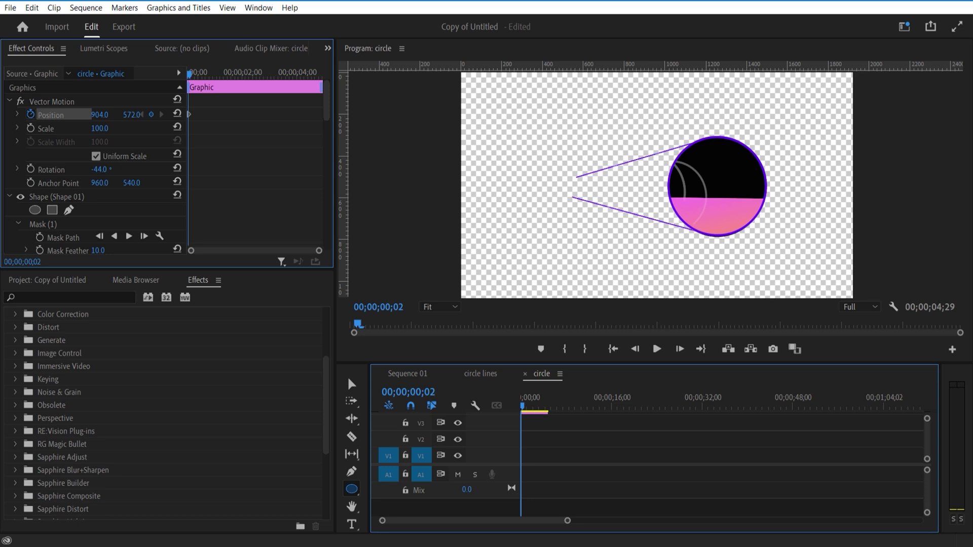
pyautogui.moveTo(191, 77); pyautogui.dragTo(205, 92)
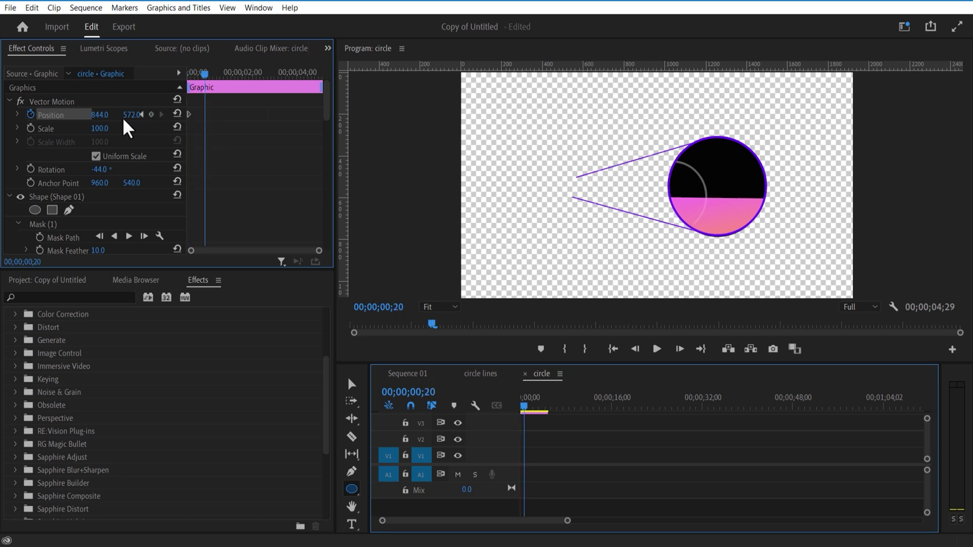
pyautogui.moveTo(100, 115); pyautogui.dragTo(144, 115)
# Step: Keyframe the arc's Scale from 100 at 00;00;00;00 to a larger value aligned with the second Position keyframe
pyautogui.press('Home')
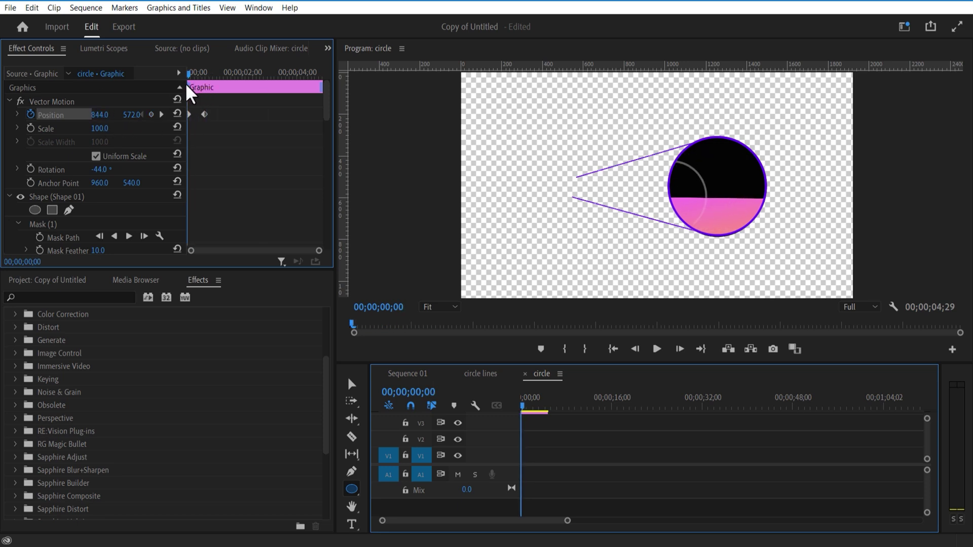
pyautogui.click(31, 128)
pyautogui.moveTo(191, 76); pyautogui.dragTo(200, 81)
pyautogui.moveTo(197, 128); pyautogui.dragTo(205, 128)
pyautogui.moveTo(198, 76); pyautogui.dragTo(192, 88)
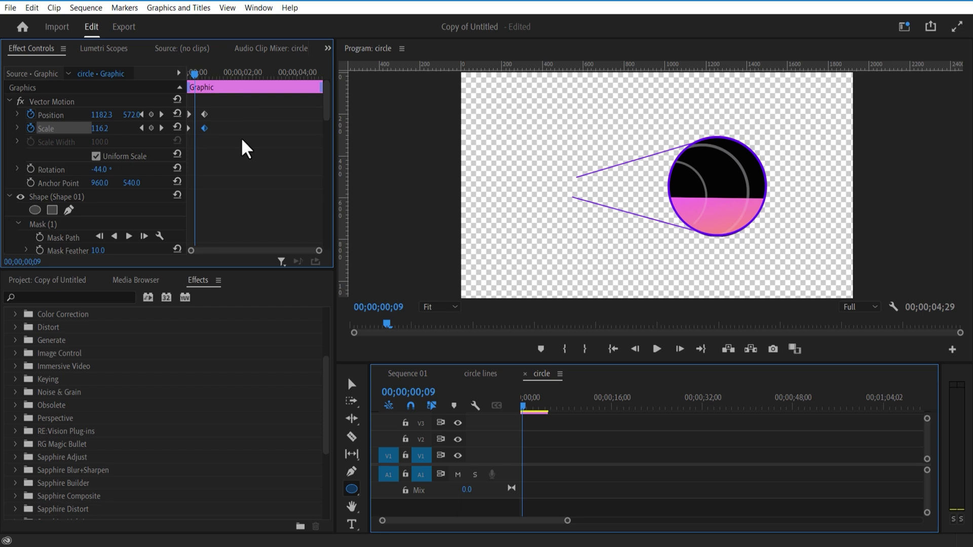
# Step: Start keyframing the arc shape's Opacity at 10% at 00;00;00;09 and return to the start of the clip
pyautogui.moveTo(326, 114); pyautogui.dragTo(319, 207)
pyautogui.click(39, 191)
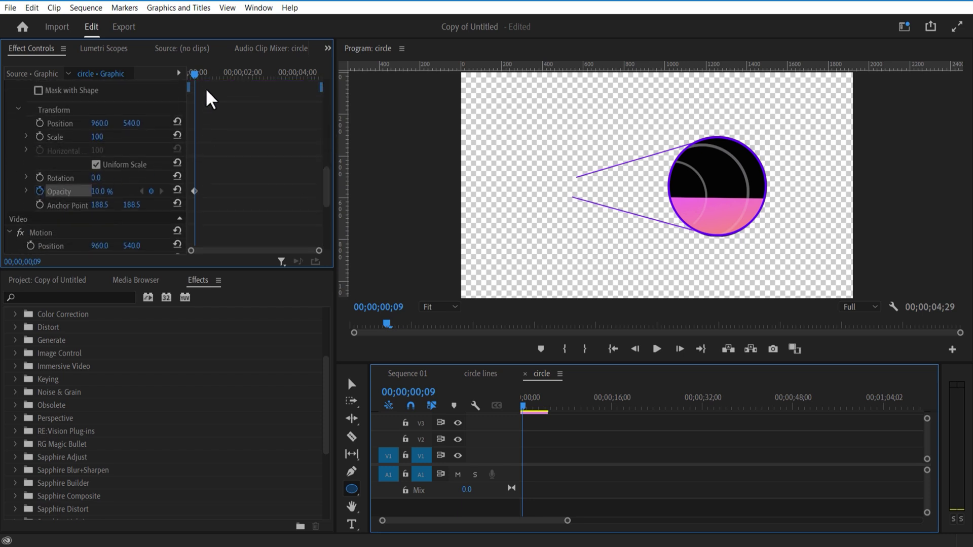
pyautogui.moveTo(198, 81); pyautogui.dragTo(200, 81)
pyautogui.moveTo(319, 251); pyautogui.dragTo(278, 253)
pyautogui.moveTo(243, 75); pyautogui.dragTo(184, 166)
pyautogui.scroll(5, 232, 94)
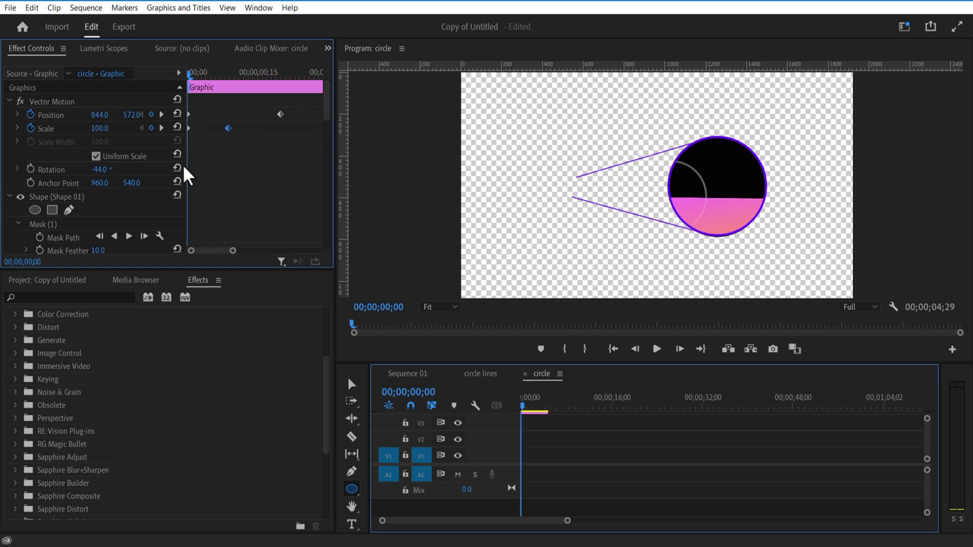
# Step: Give the arc graphic on V9 Position and Scale keyframes starting at 493, 572 and 93 at 00;00;00;00
pyautogui.moveTo(552, 371); pyautogui.dragTo(535, 183)
pyautogui.click(533, 235)
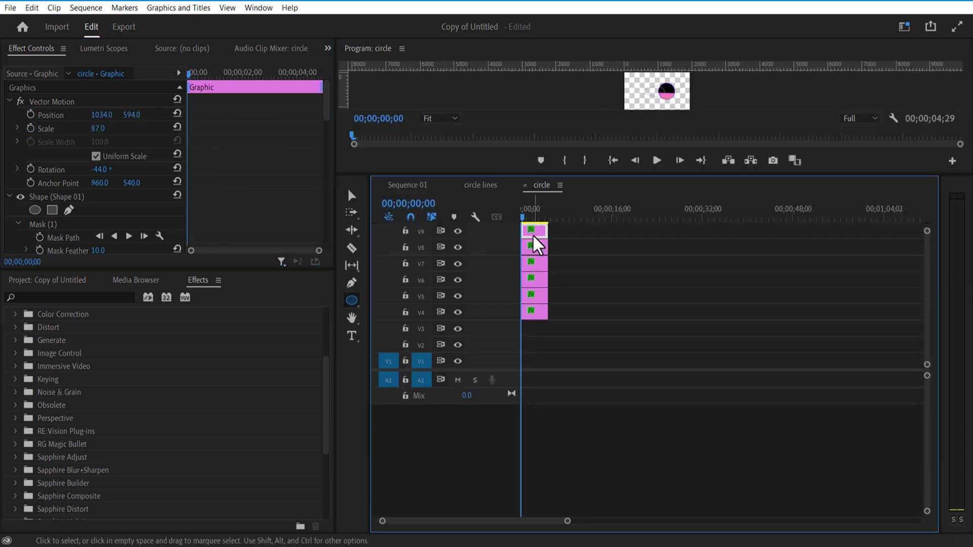
pyautogui.moveTo(552, 371); pyautogui.dragTo(552, 167)
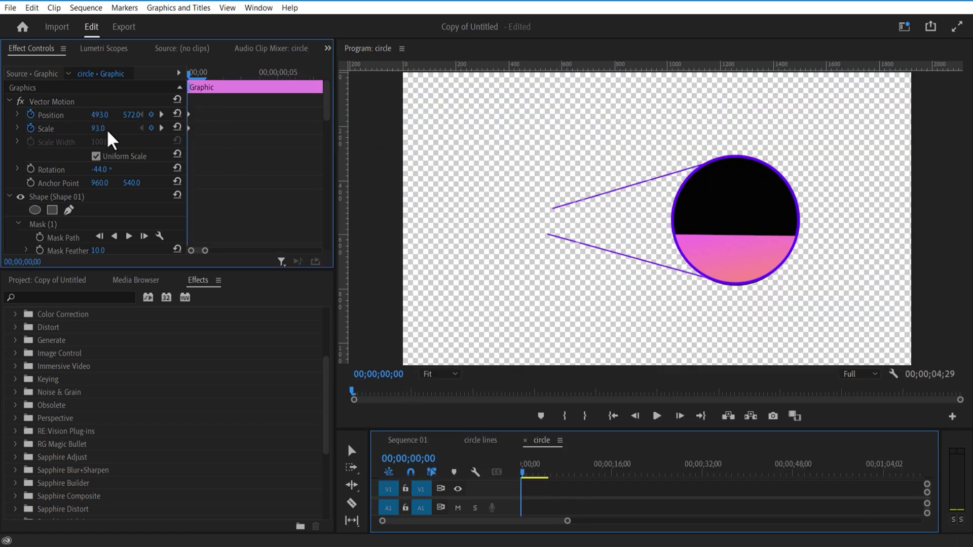
pyautogui.click(195, 74)
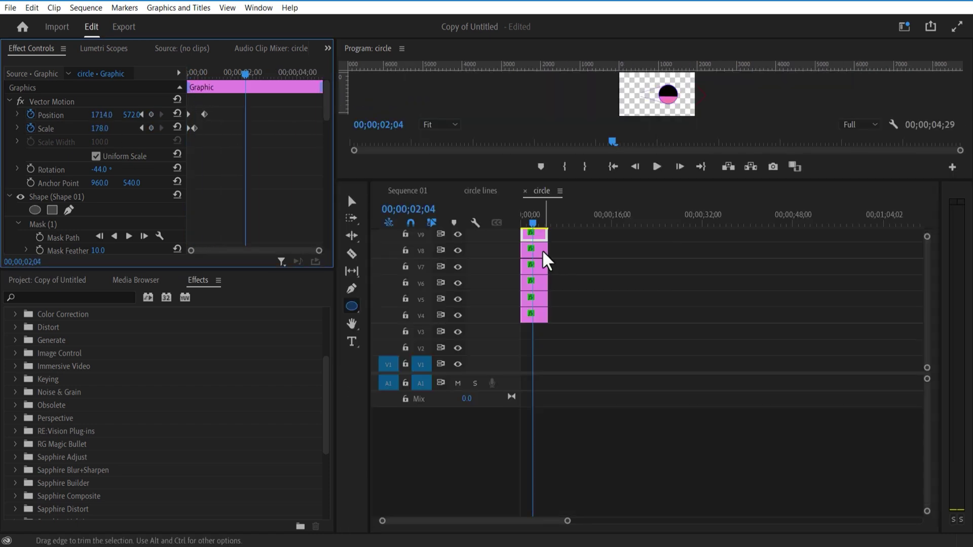
pyautogui.click(541, 258)
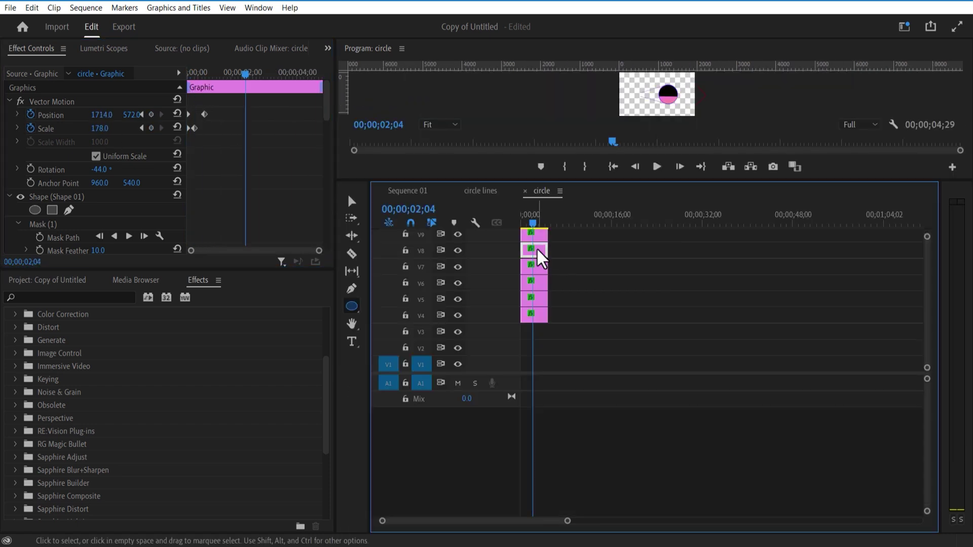
pyautogui.moveTo(534, 225); pyautogui.dragTo(558, 234)
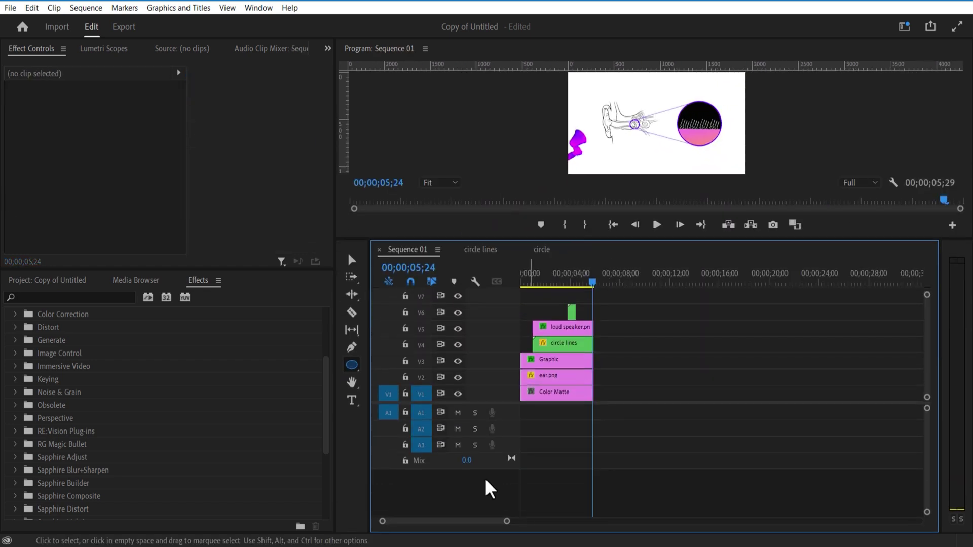
# Step: Create an adjustment layer and place it on V7 at the start of Sequence 01
pyautogui.click(295, 520)
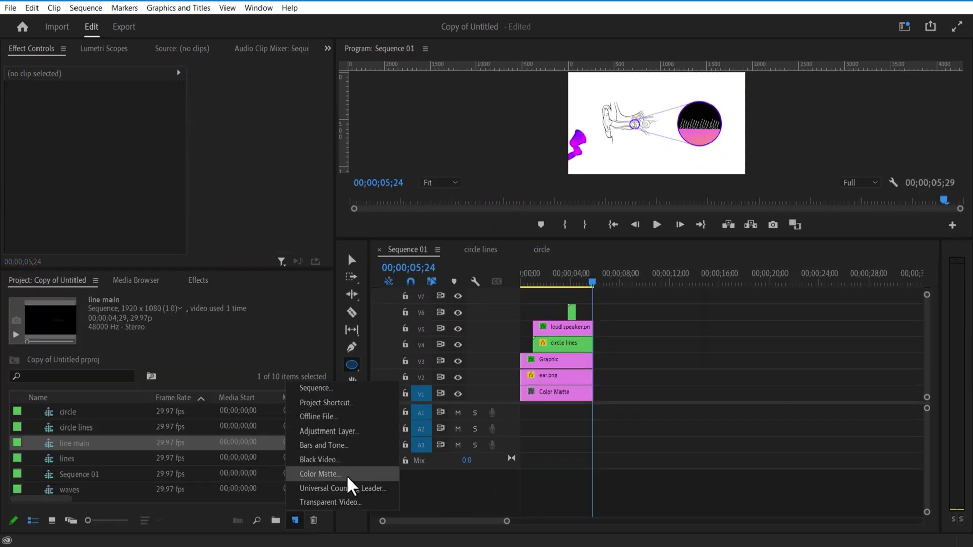
pyautogui.click(332, 431)
pyautogui.click(508, 318)
pyautogui.moveTo(76, 418); pyautogui.dragTo(523, 304)
pyautogui.moveTo(582, 303); pyautogui.dragTo(458, 257)
pyautogui.click(534, 294)
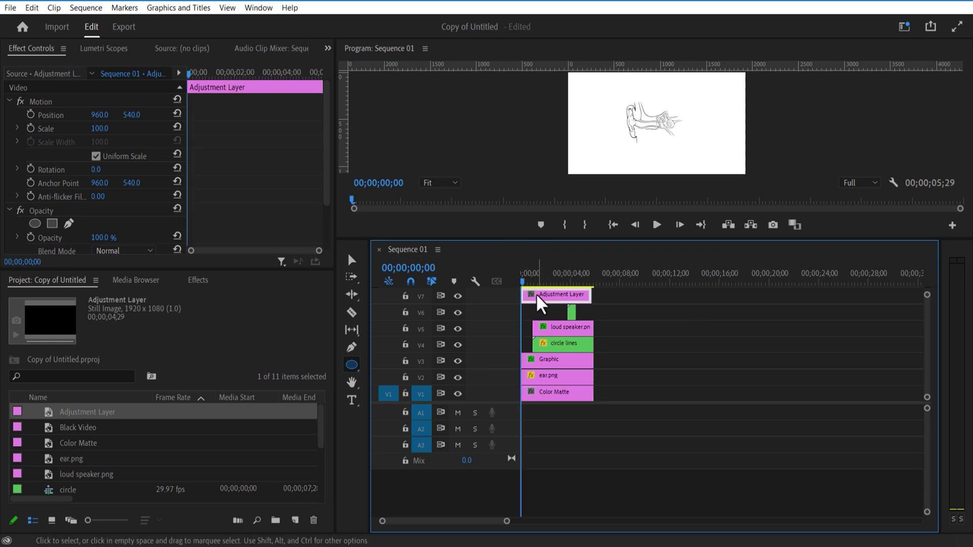
# Step: Apply the Posterize Time effect to the adjustment layer and set its Frame Rate
pyautogui.click(197, 280)
pyautogui.click(89, 299)
pyautogui.write('poster')
pyautogui.moveTo(53, 448); pyautogui.dragTo(545, 299)
pyautogui.moveTo(328, 142); pyautogui.dragTo(332, 209)
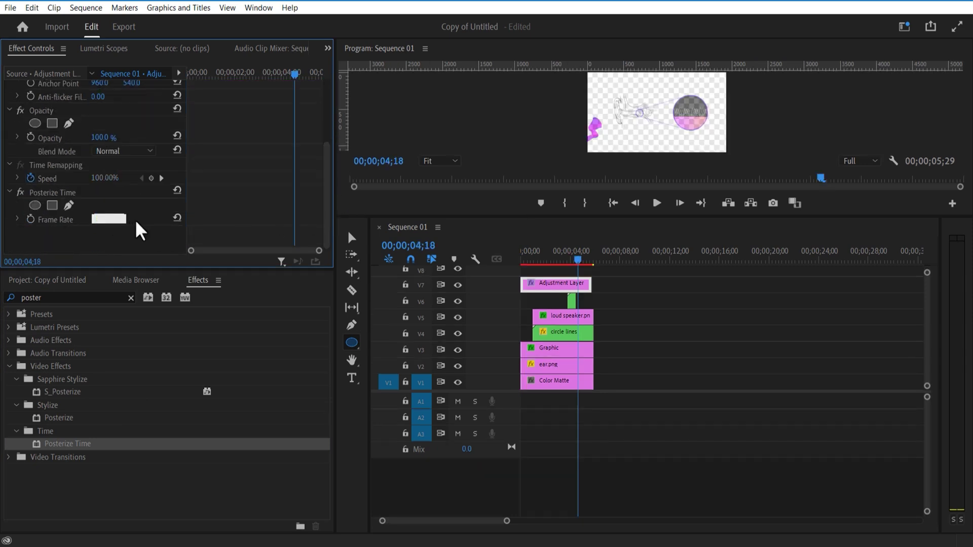
pyautogui.press('Return')
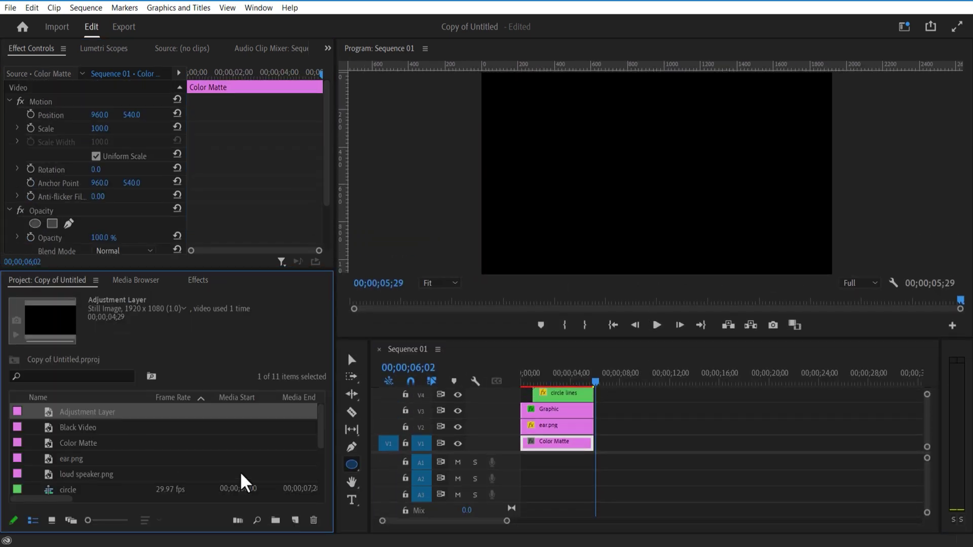
# Step: Create a second 1920 × 1080 color matte in the project
pyautogui.click(295, 520)
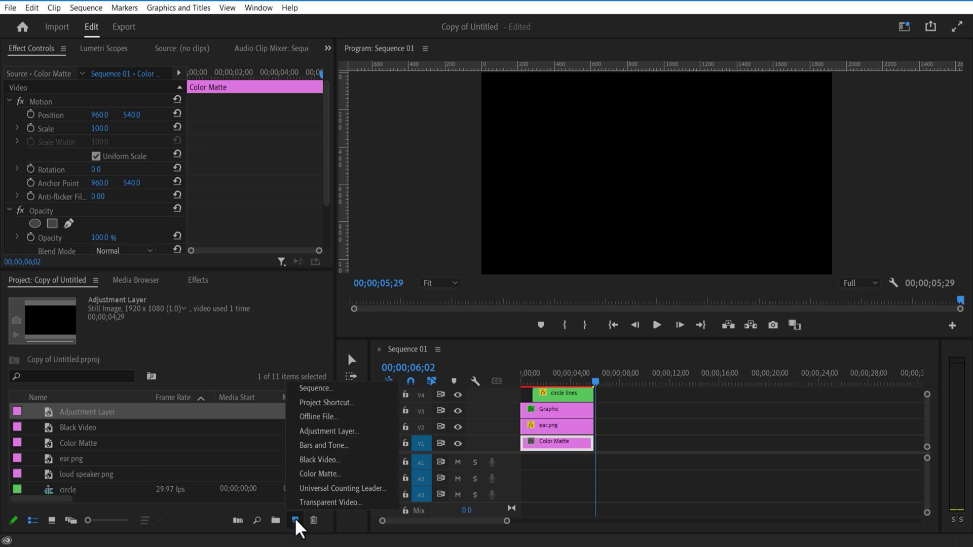
pyautogui.click(320, 474)
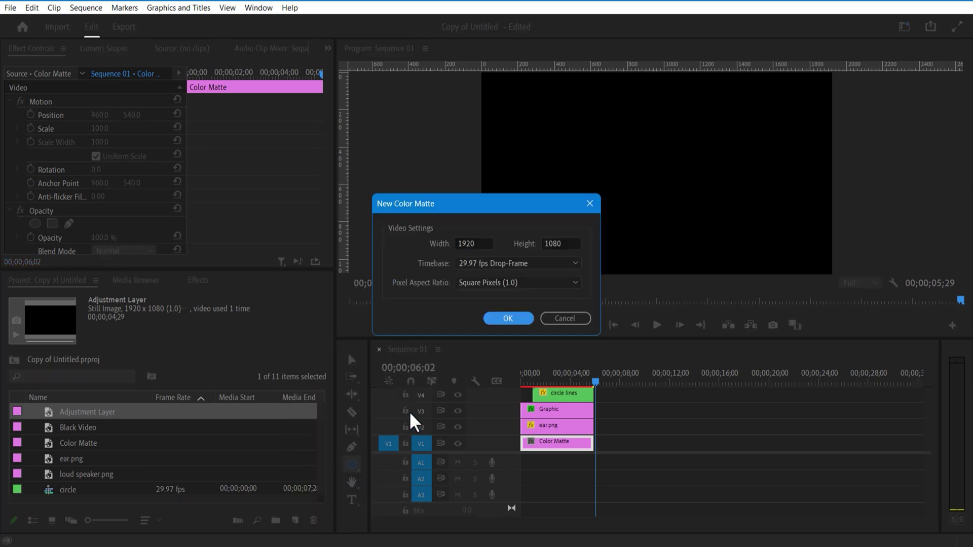
pyautogui.click(508, 318)
pyautogui.click(938, 163)
pyautogui.click(514, 293)
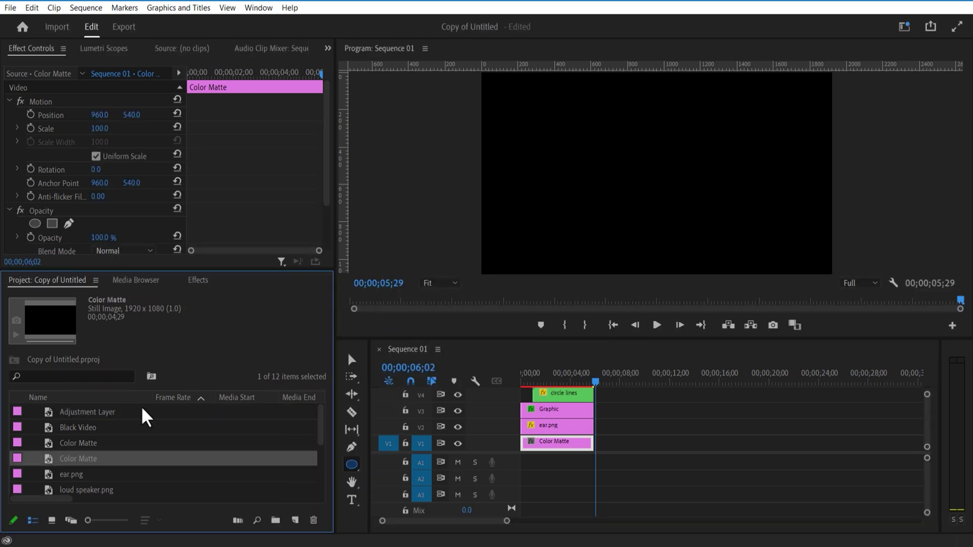
# Step: Place the second color matte on V1 after the ear scene and draw a white L-shaped axis outline over it
pyautogui.moveTo(210, 467); pyautogui.dragTo(603, 448)
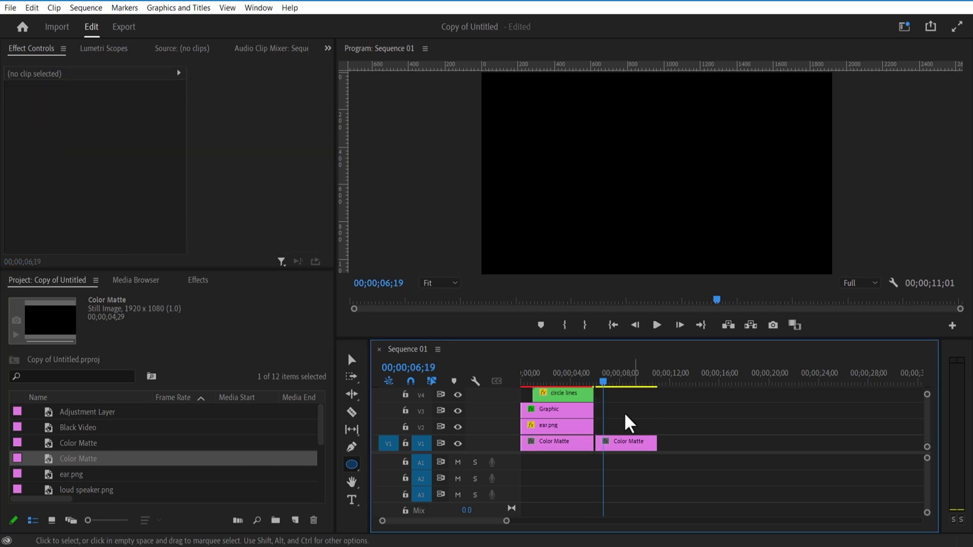
pyautogui.click(351, 447)
pyautogui.click(583, 236)
pyautogui.click(745, 235)
# Step: Align the axis graphic clip on V2 with the start of the second color matte
pyautogui.click(597, 380)
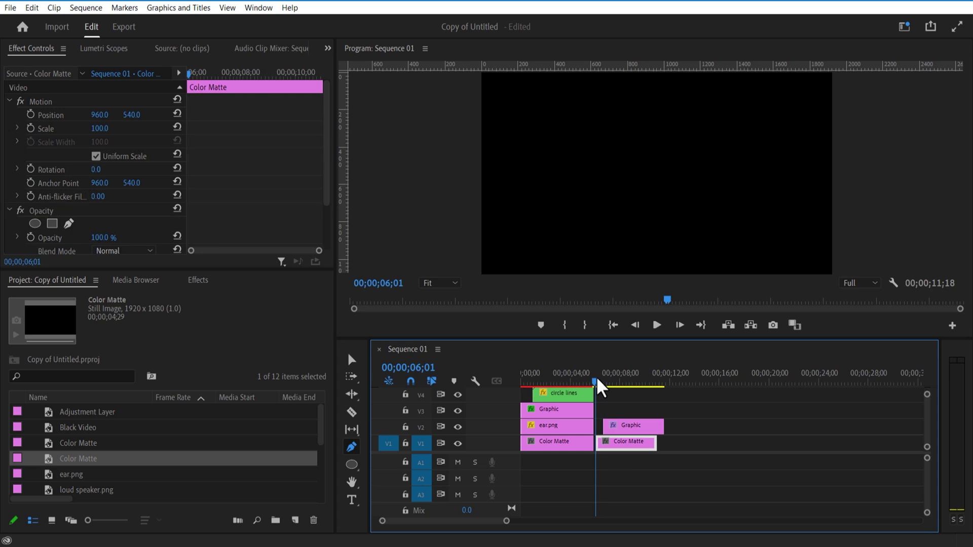
pyautogui.click(352, 360)
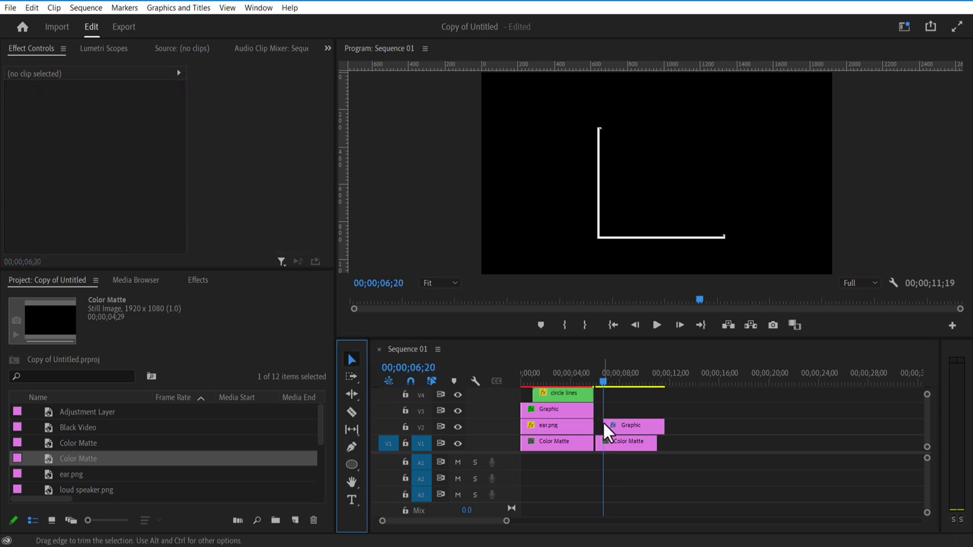
pyautogui.moveTo(619, 422); pyautogui.dragTo(617, 423)
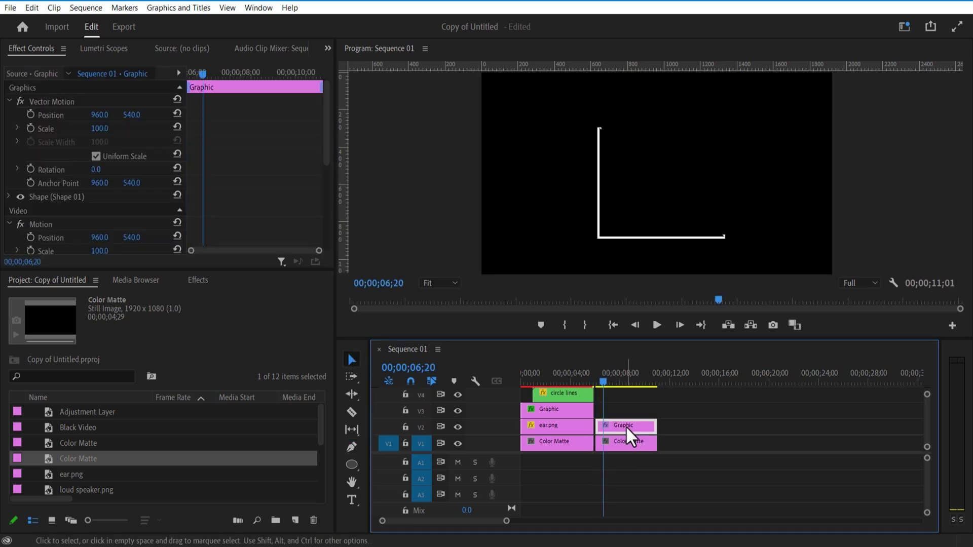
# Step: Reduce the axis shape's stroke to a thin line and move its clip up to V3
pyautogui.moveTo(326, 162)
pyautogui.mouseDown()
pyautogui.moveTo(324, 246)
pyautogui.moveTo(325, 171)
pyautogui.mouseUp()
pyautogui.click(71, 178)
pyautogui.click(73, 181)
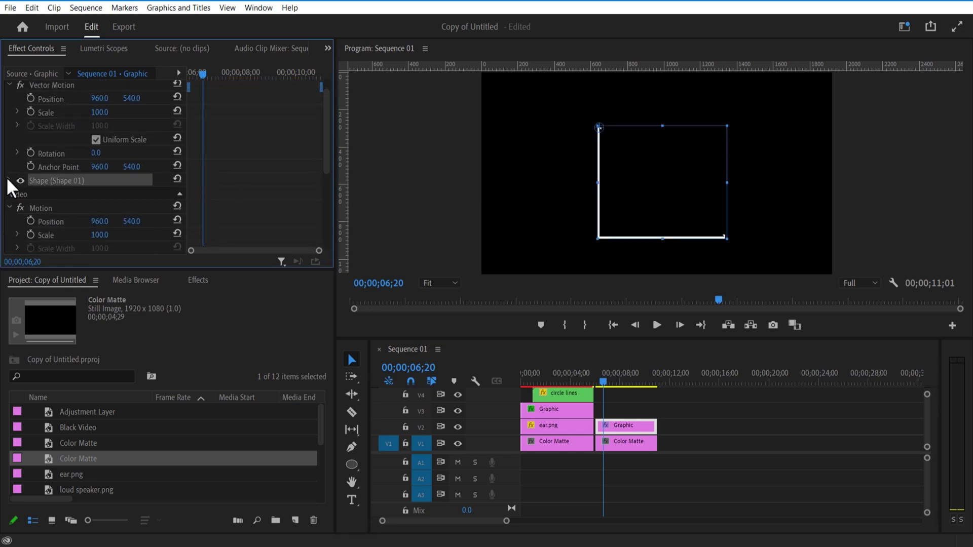
pyautogui.click(8, 180)
pyautogui.moveTo(329, 122); pyautogui.dragTo(326, 152)
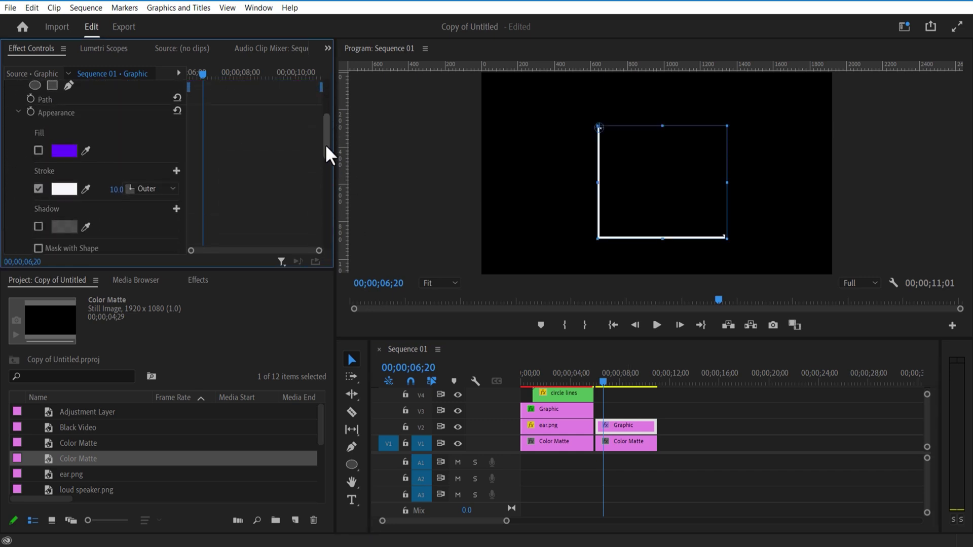
pyautogui.moveTo(110, 175); pyautogui.dragTo(107, 175)
pyautogui.click(706, 427)
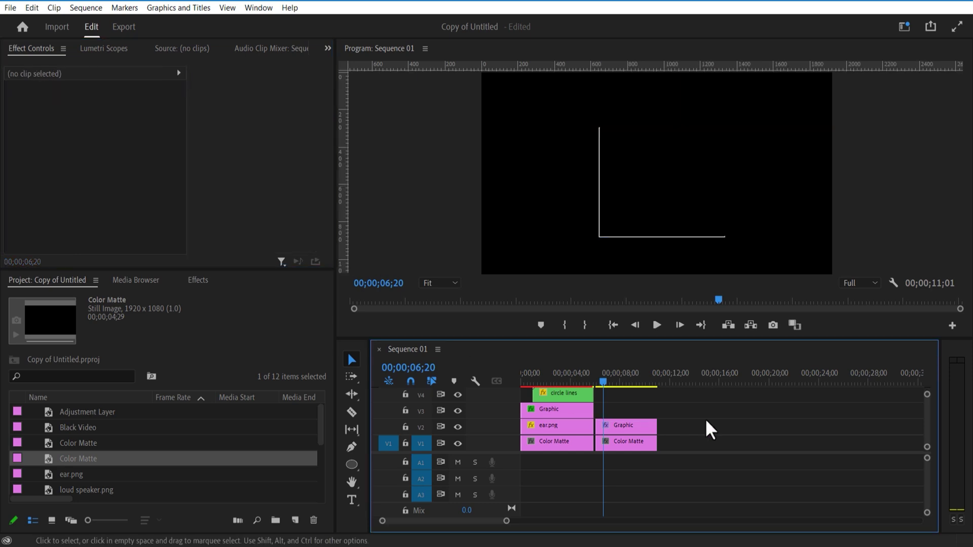
pyautogui.moveTo(625, 432); pyautogui.dragTo(625, 424)
pyautogui.click(705, 426)
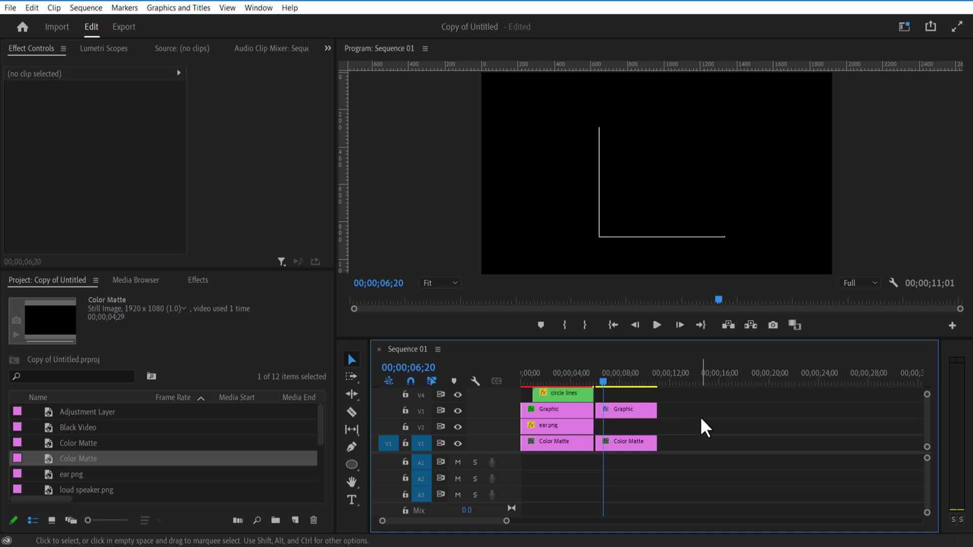
# Step: Create a black color matte named grid and place it on V2 above the second color matte
pyautogui.click(295, 520)
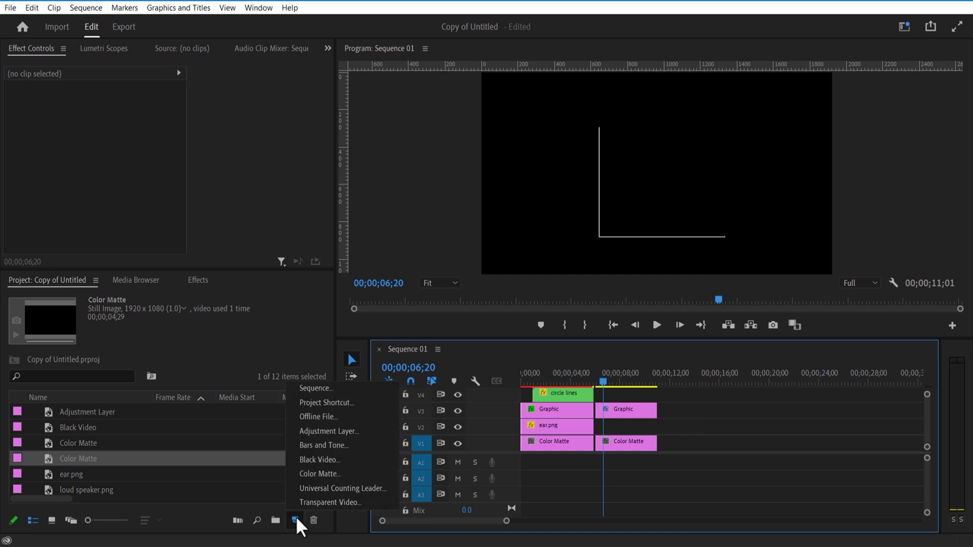
pyautogui.click(329, 474)
pyautogui.click(500, 323)
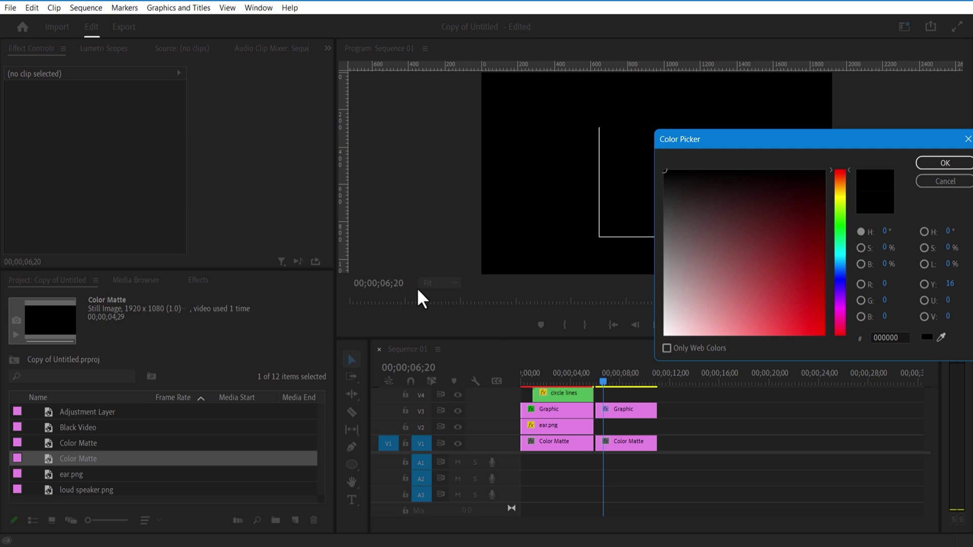
pyautogui.click(945, 163)
pyautogui.write('grid')
pyautogui.press('Return')
pyautogui.moveTo(66, 474); pyautogui.dragTo(599, 432)
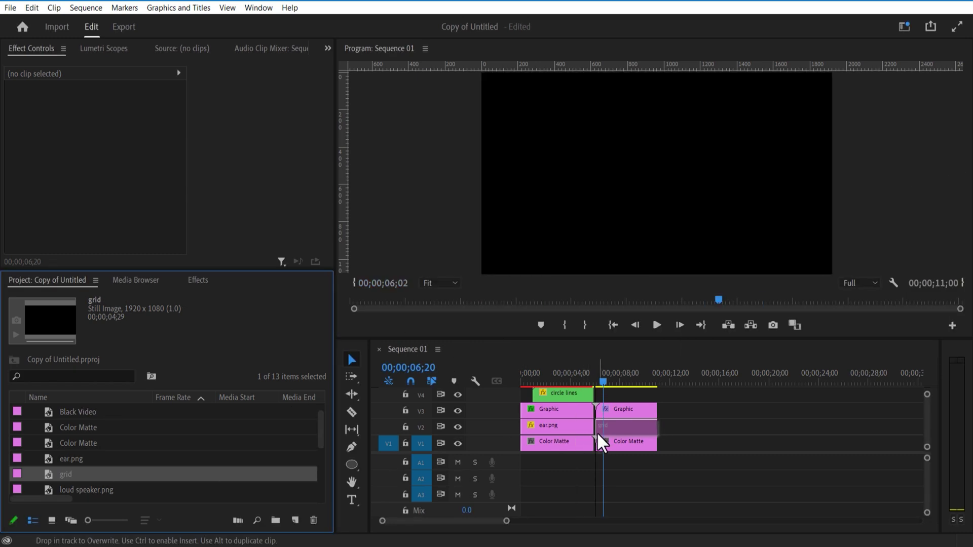
pyautogui.click(627, 428)
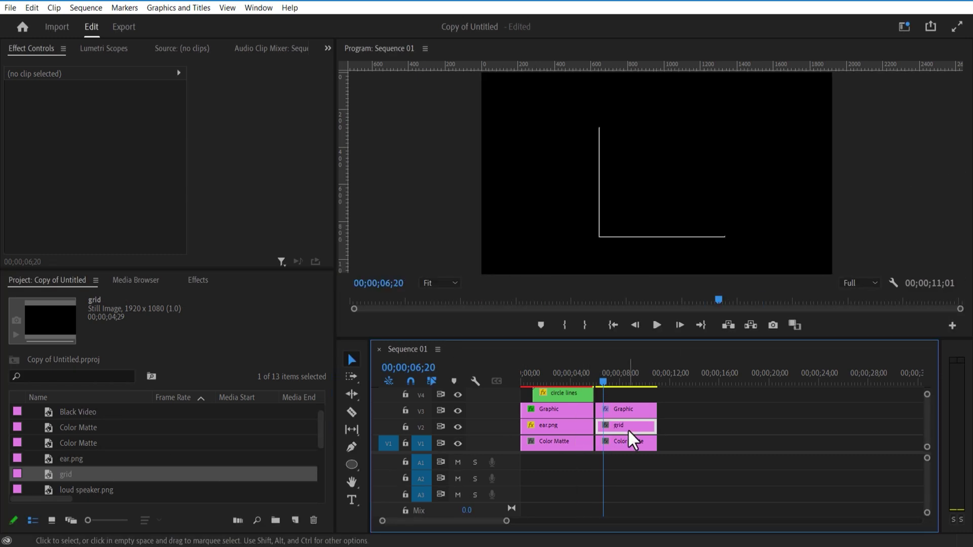
# Step: Find the Grid video effect and apply it to the grid clip on V2
pyautogui.click(199, 281)
pyautogui.click(84, 301)
pyautogui.write('gri')
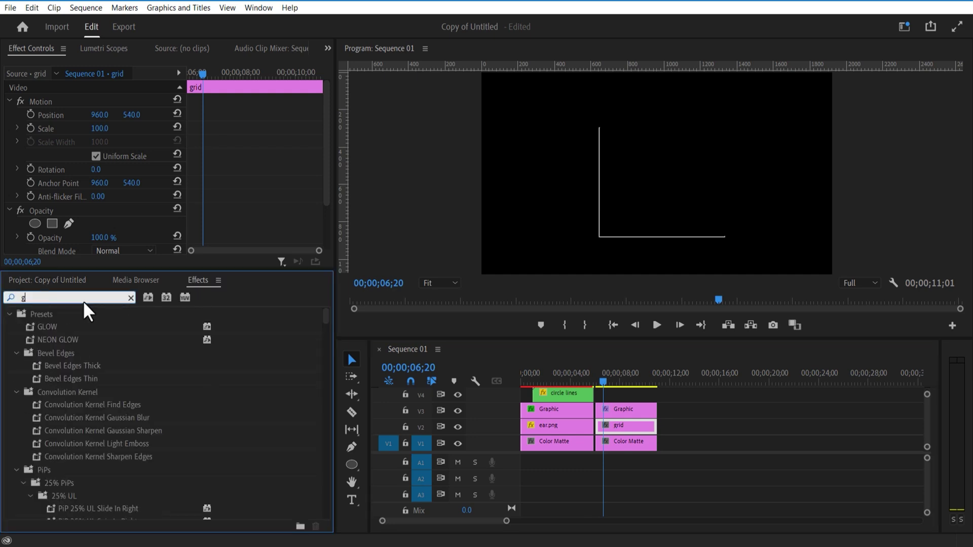
pyautogui.moveTo(76, 393); pyautogui.dragTo(623, 434)
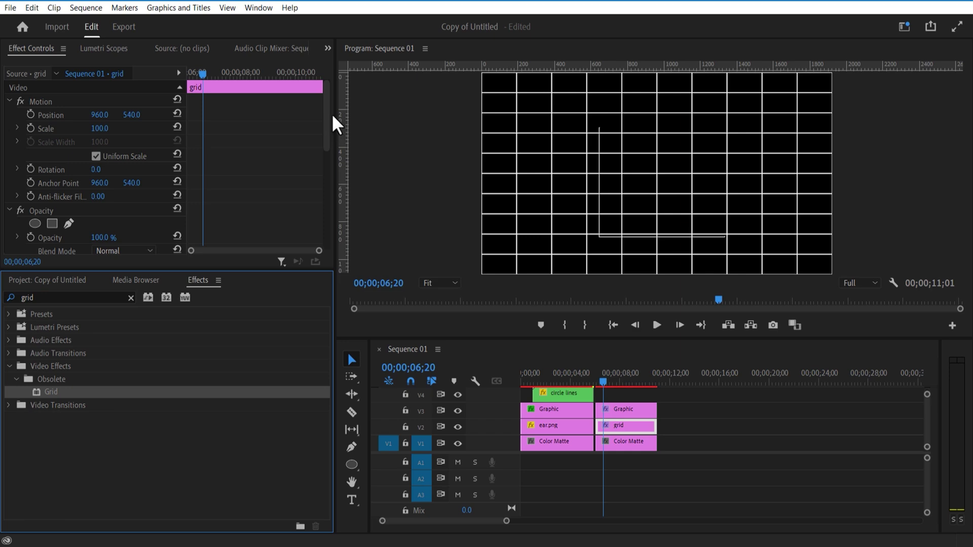
# Step: Size the grid from Width & Height Sliders with Width 240, Height 179 and Border 2.0
pyautogui.scroll(-5, 321, 156)
pyautogui.click(133, 147)
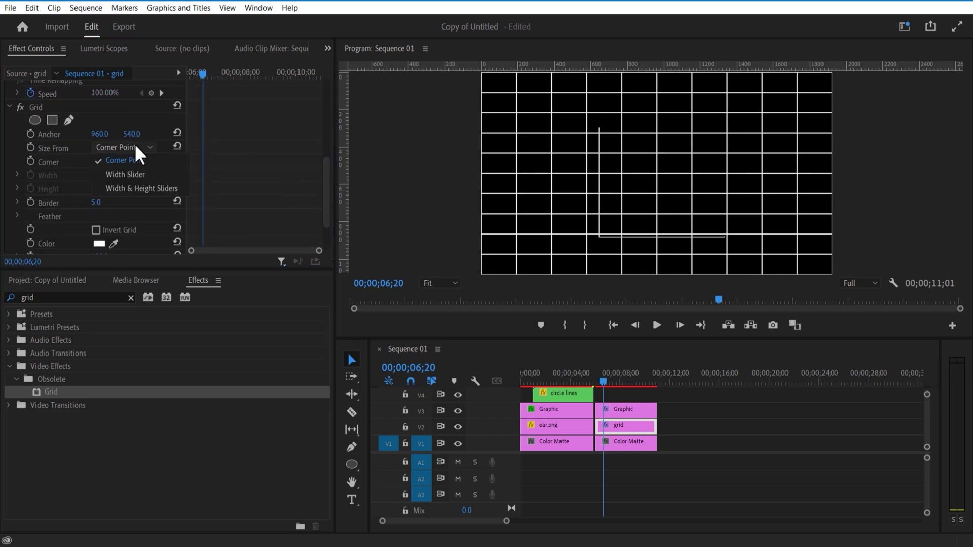
pyautogui.click(141, 189)
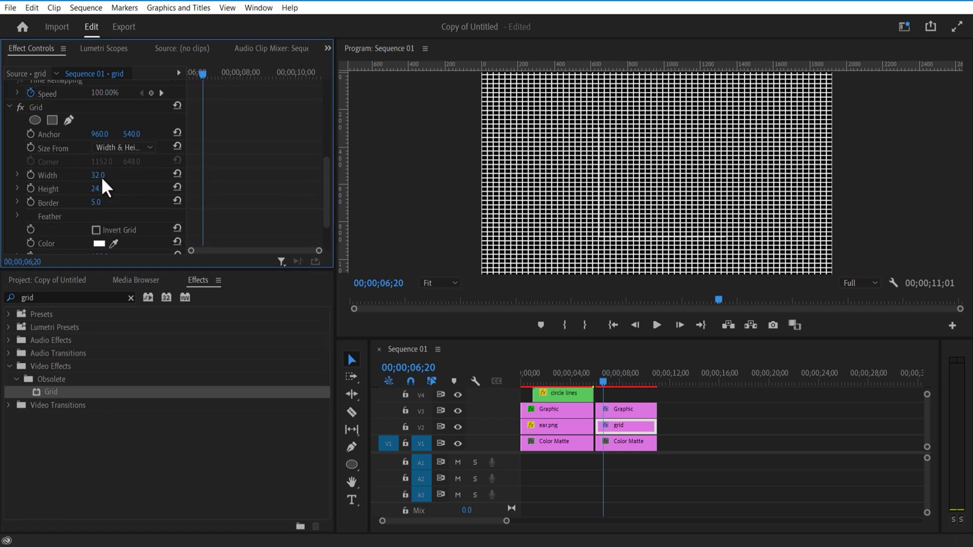
pyautogui.moveTo(96, 175); pyautogui.dragTo(176, 188)
pyautogui.moveTo(95, 202); pyautogui.dragTo(94, 203)
# Step: Change the Grid effect's line color from white to a very dark gray
pyautogui.click(100, 244)
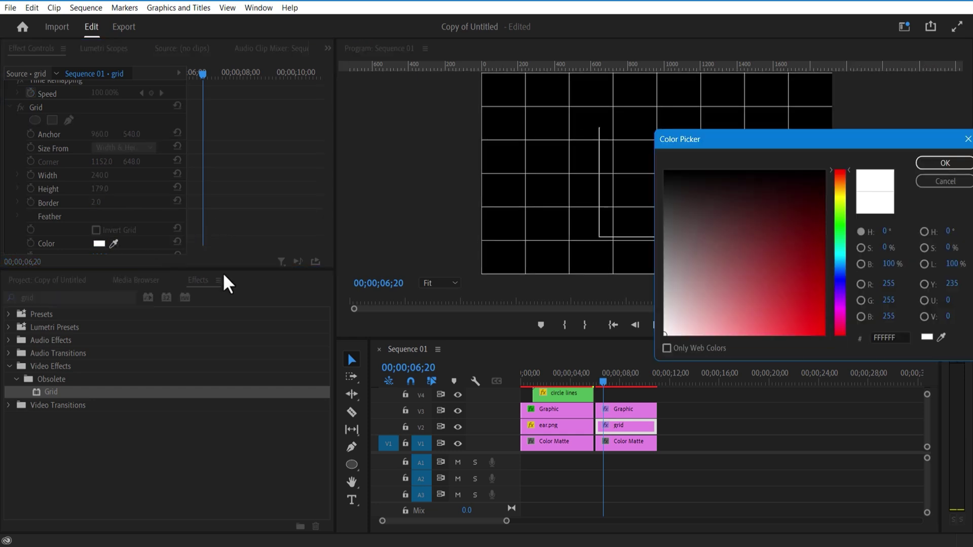
pyautogui.click(666, 274)
pyautogui.click(664, 254)
pyautogui.press('Return')
pyautogui.click(101, 244)
pyautogui.click(674, 195)
pyautogui.press('Return')
# Step: Fit the grid inside the L-shaped axes and set the grid clip's opacity to 90%
pyautogui.moveTo(666, 337); pyautogui.dragTo(653, 471)
pyautogui.click(96, 154)
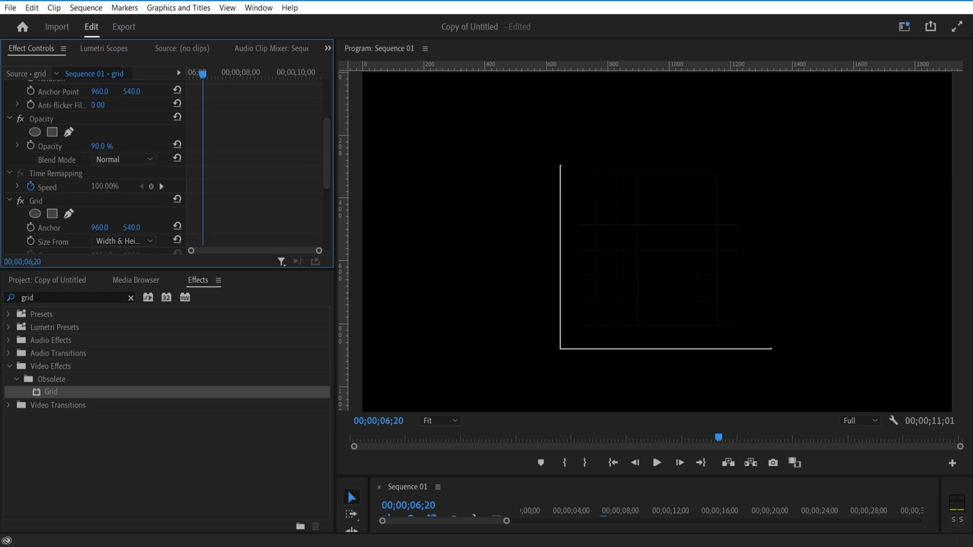
pyautogui.moveTo(665, 475); pyautogui.dragTo(664, 285)
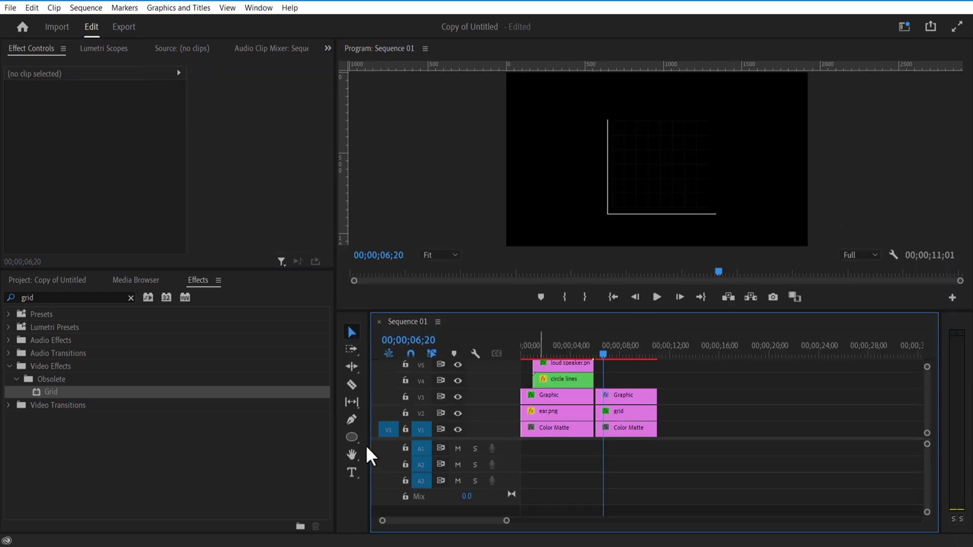
# Step: Draw a rising curve with the Pen tool from the axes' origin to the upper end of the grid
pyautogui.click(352, 419)
pyautogui.moveTo(641, 313); pyautogui.dragTo(645, 444)
pyautogui.click(571, 312)
pyautogui.moveTo(669, 259); pyautogui.dragTo(693, 240)
pyautogui.click(741, 156)
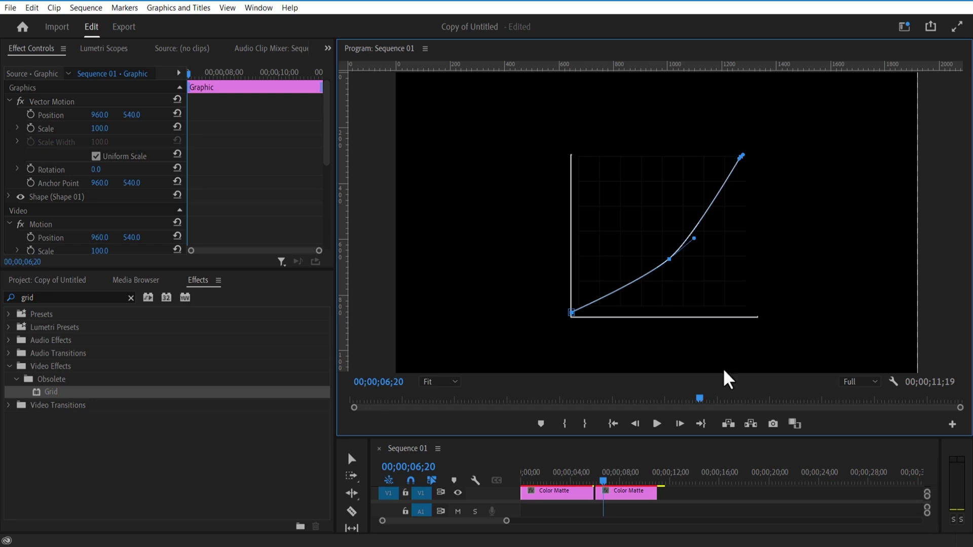
# Step: Change the curve shape's stroke color to magenta
pyautogui.moveTo(327, 138)
pyautogui.mouseDown()
pyautogui.moveTo(319, 208)
pyautogui.moveTo(319, 145)
pyautogui.mouseUp()
pyautogui.click(45, 152)
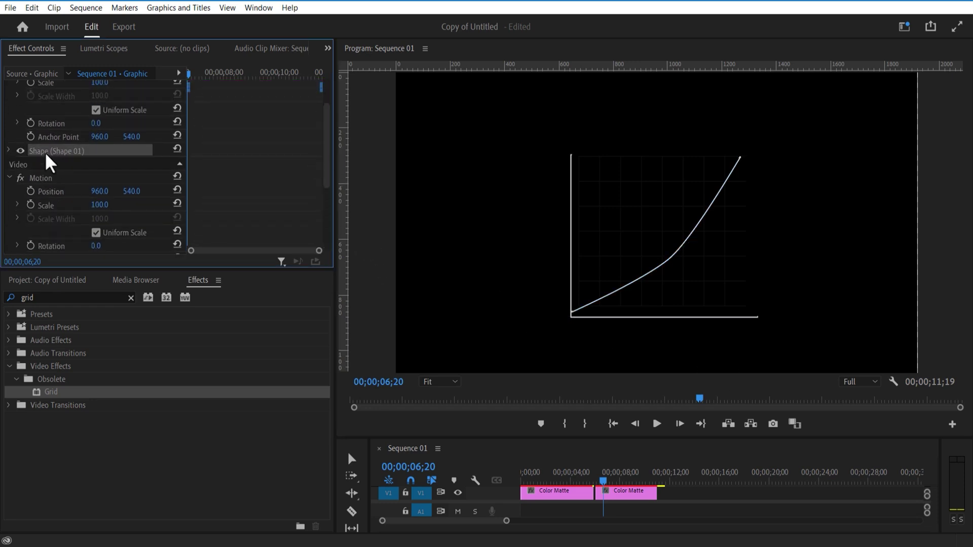
pyautogui.click(9, 151)
pyautogui.scroll(-1, 117, 235)
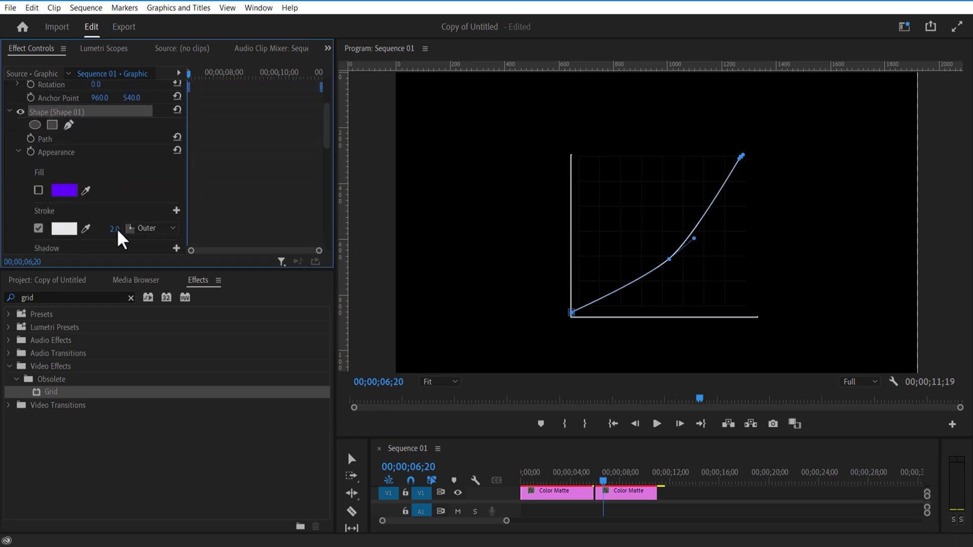
pyautogui.click(68, 229)
pyautogui.click(510, 333)
pyautogui.click(476, 356)
pyautogui.click(478, 331)
pyautogui.click(465, 355)
pyautogui.click(614, 176)
pyautogui.click(695, 510)
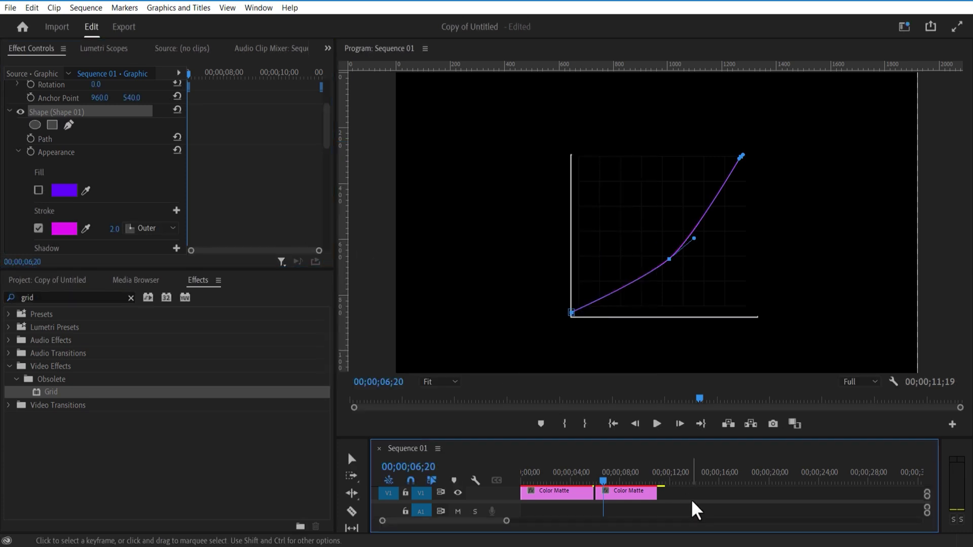
# Step: Align the curve graphic clip on V4 with the other clips of the graph scene
pyautogui.click(593, 501)
pyautogui.moveTo(673, 437); pyautogui.dragTo(658, 293)
pyautogui.moveTo(638, 368); pyautogui.dragTo(629, 369)
# Step: Add a rectangular mask to the axis shape on V3 and reshape it narrow above the vertical axis, hiding both lines
pyautogui.click(612, 390)
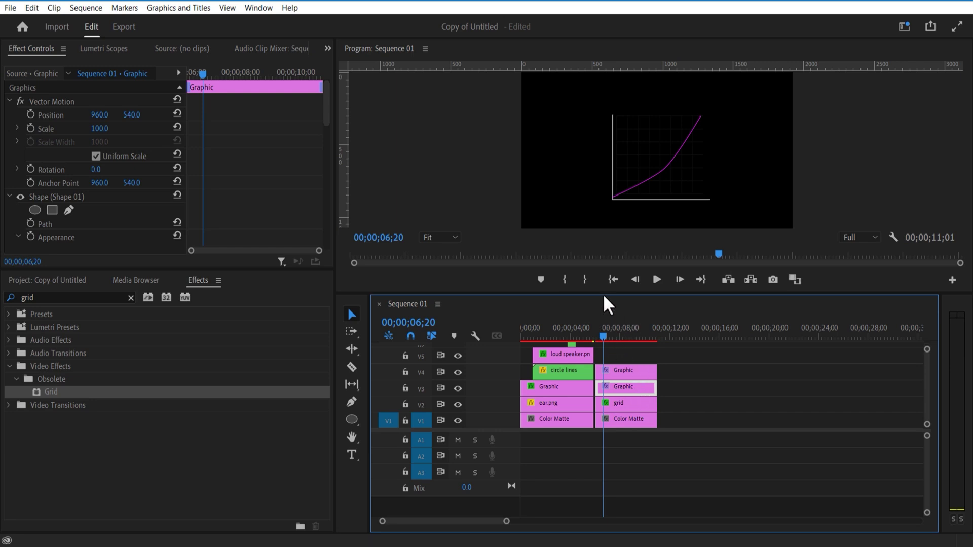
pyautogui.click(596, 328)
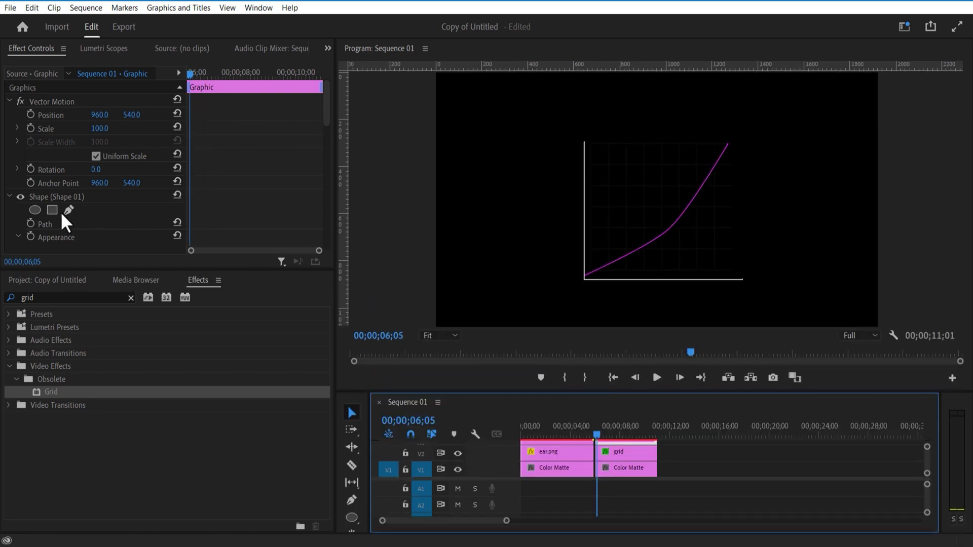
pyautogui.click(54, 210)
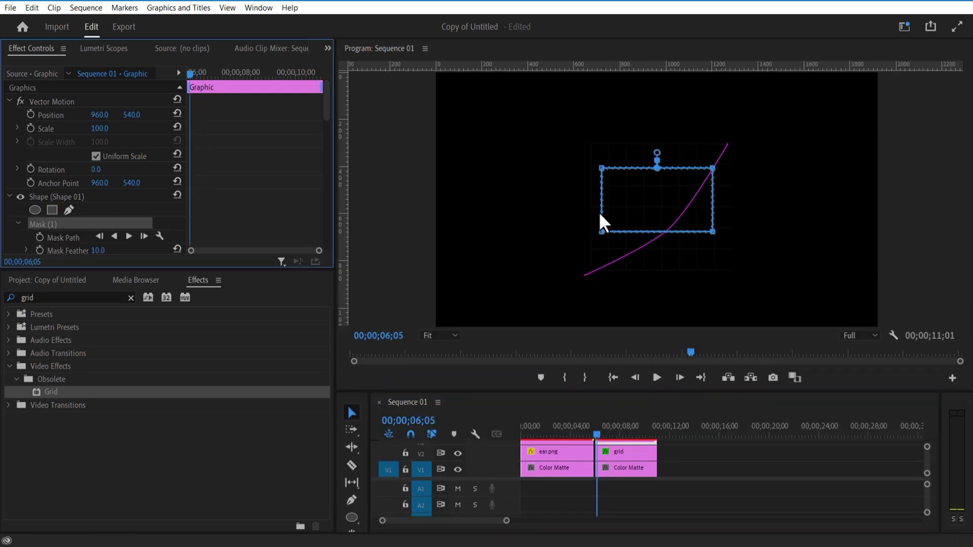
pyautogui.moveTo(604, 171); pyautogui.dragTo(582, 108)
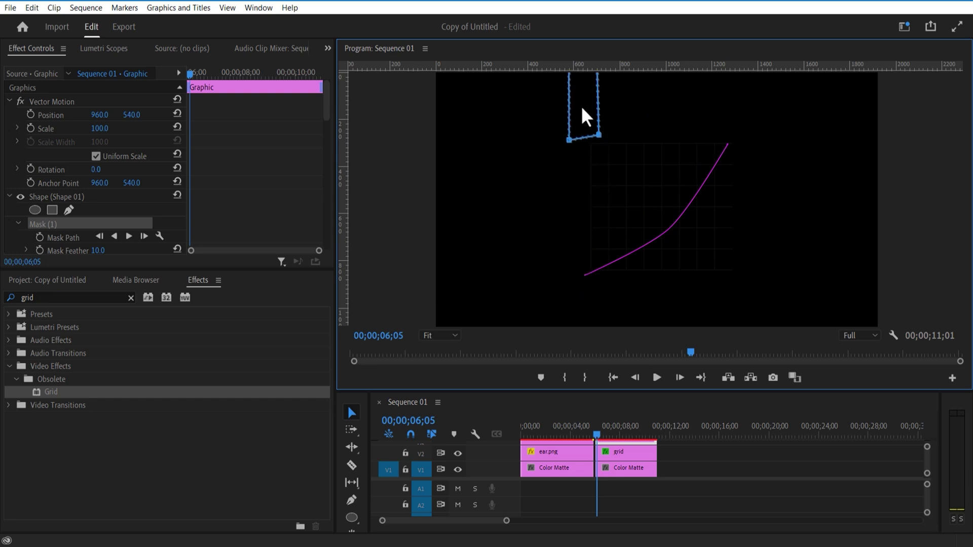
# Step: Animate the axis shape's Mask Path with keyframes from 00;00;06;02 that uncover the vertical line and the horizontal line
pyautogui.click(39, 237)
pyautogui.moveTo(190, 74); pyautogui.dragTo(188, 75)
pyautogui.hotkey('shift', 'Right')
pyautogui.hotkey('shift', 'Right')
pyautogui.click(66, 224)
pyautogui.moveTo(586, 119); pyautogui.dragTo(777, 284)
pyautogui.click(201, 75)
pyautogui.moveTo(207, 74); pyautogui.dragTo(185, 78)
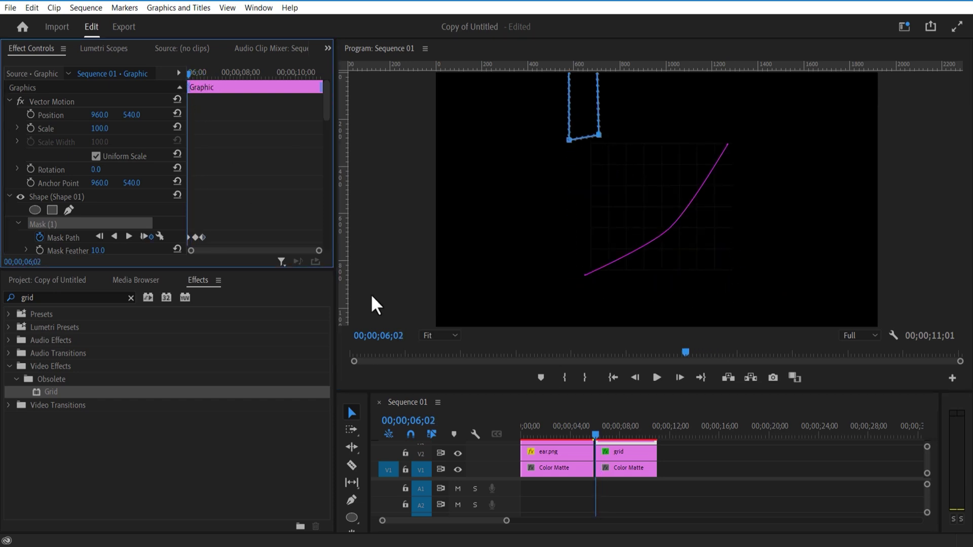
# Step: Spread the axis Mask Path keyframes out to 00;00;07;12 and play back the line reveal
pyautogui.click(706, 466)
pyautogui.click(656, 377)
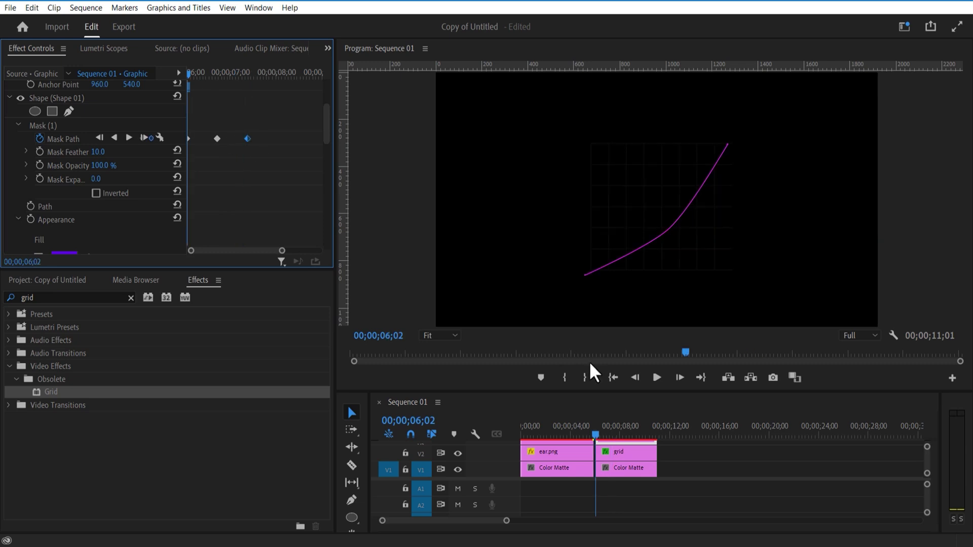
pyautogui.click(656, 378)
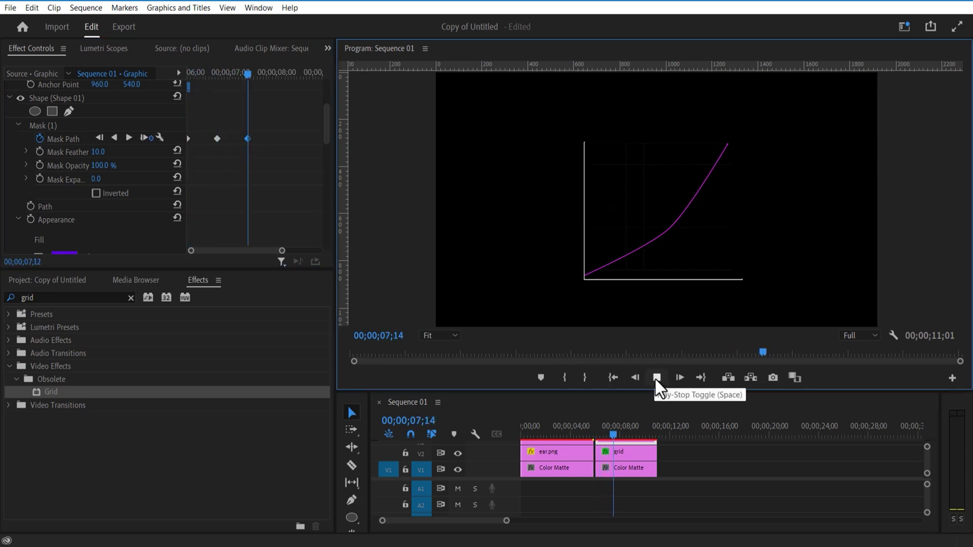
pyautogui.click(657, 381)
# Step: Add a rectangular mask to the curve shape on V4 at 00;00;06;22 and reshape it to enclose the whole curve
pyautogui.moveTo(614, 435); pyautogui.dragTo(602, 436)
pyautogui.moveTo(639, 391); pyautogui.dragTo(636, 299)
pyautogui.click(599, 371)
pyautogui.click(52, 210)
pyautogui.moveTo(621, 175); pyautogui.dragTo(615, 222)
pyautogui.moveTo(621, 134); pyautogui.dragTo(569, 166)
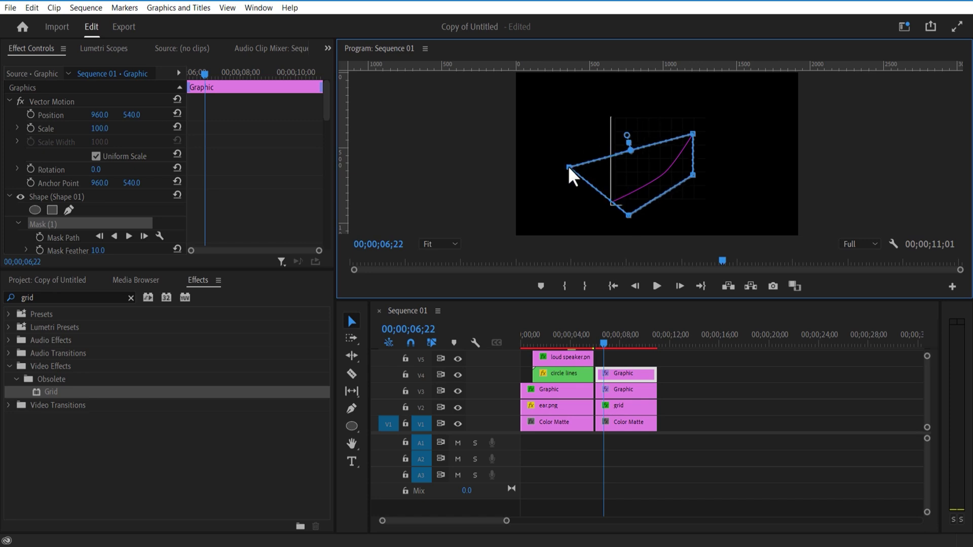
pyautogui.moveTo(693, 134); pyautogui.dragTo(711, 104)
pyautogui.moveTo(695, 174); pyautogui.dragTo(717, 180)
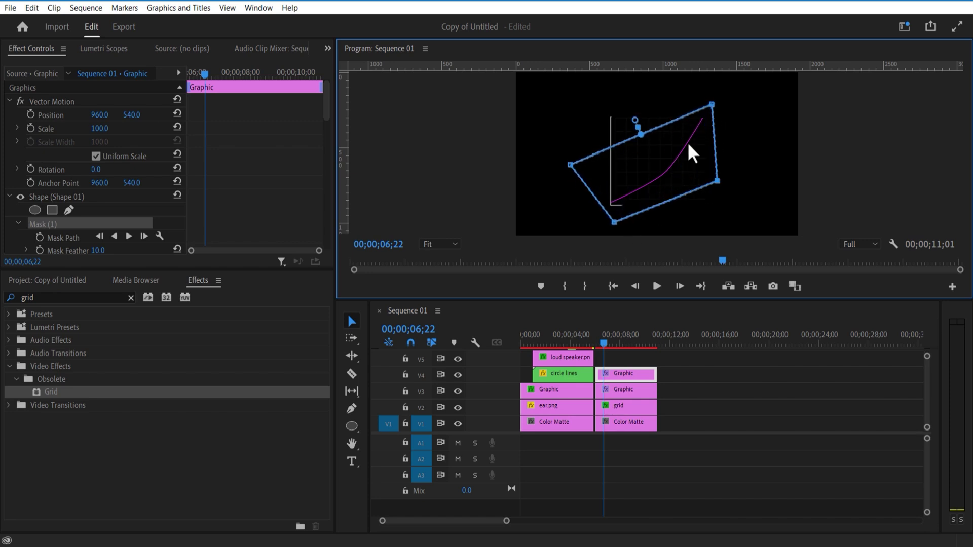
# Step: Keyframe the curve's Mask Path from off its lower-left side at 00;00;06;22 to fully covering it at 00;00;07;09
pyautogui.moveTo(688, 142); pyautogui.dragTo(580, 199)
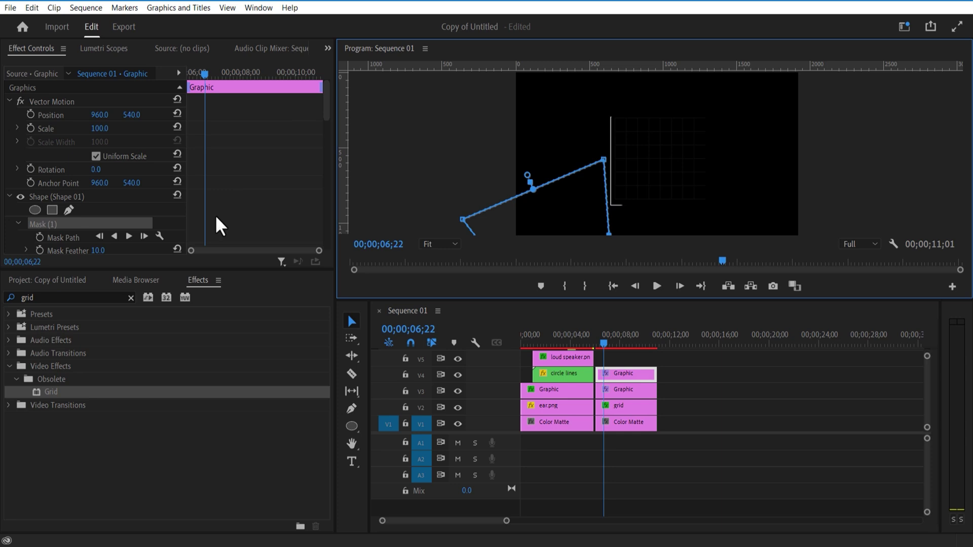
pyautogui.click(40, 236)
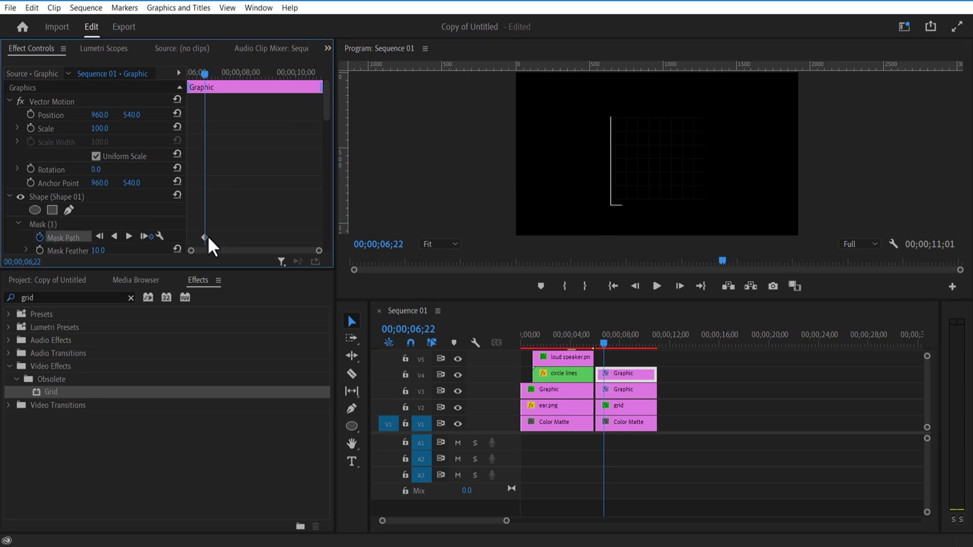
pyautogui.moveTo(205, 74); pyautogui.dragTo(221, 83)
pyautogui.click(43, 224)
pyautogui.moveTo(580, 199); pyautogui.dragTo(684, 138)
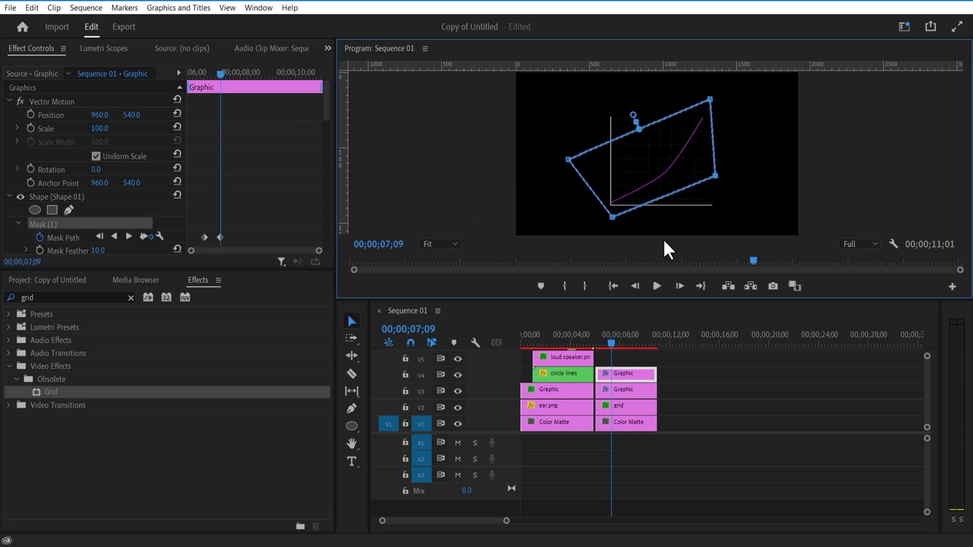
# Step: Extend the second Color Matte back over the gap and add a DURATION title in The Bold Font at 00;00;06;05
pyautogui.moveTo(610, 343)
pyautogui.mouseDown()
pyautogui.moveTo(593, 345)
pyautogui.moveTo(632, 356)
pyautogui.moveTo(640, 418)
pyautogui.moveTo(658, 427)
pyautogui.moveTo(600, 341)
pyautogui.mouseUp()
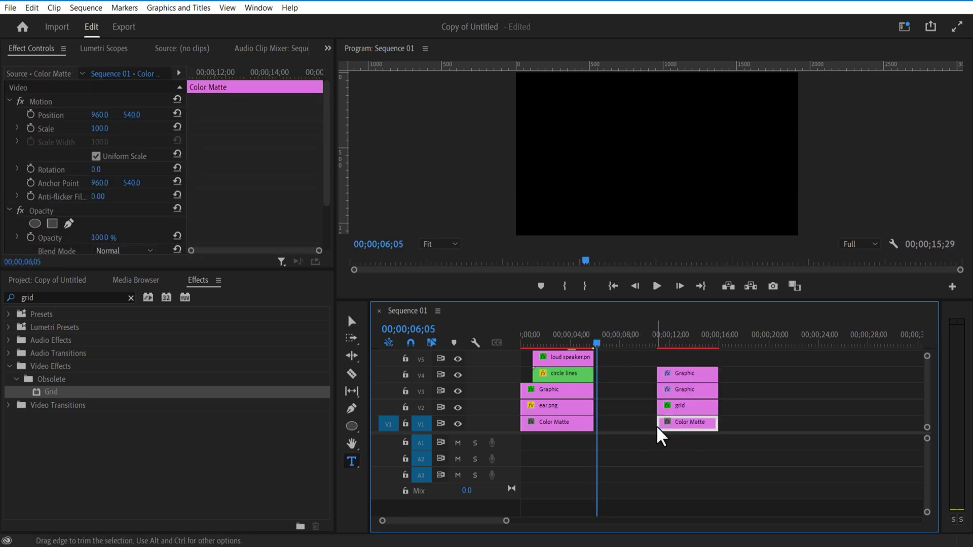
pyautogui.moveTo(657, 425); pyautogui.dragTo(593, 432)
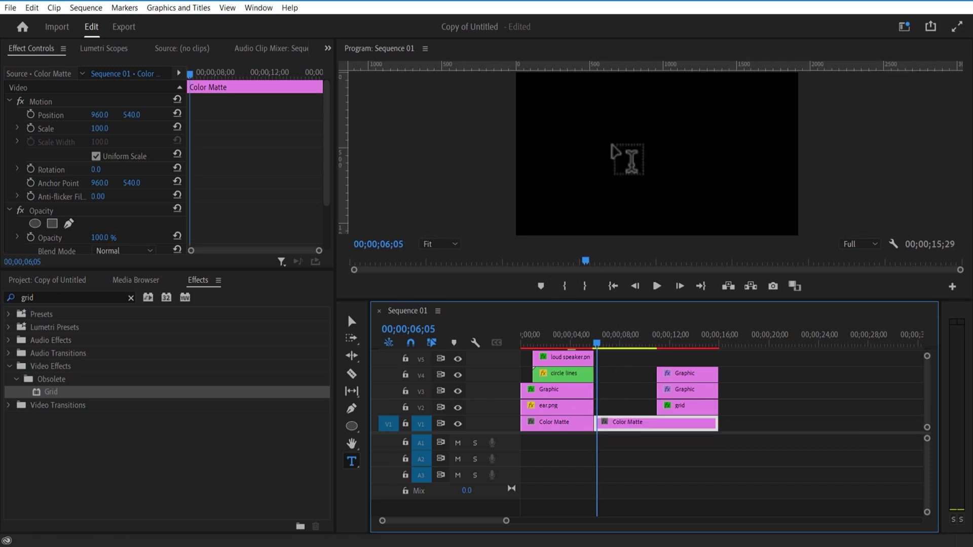
pyautogui.click(618, 156)
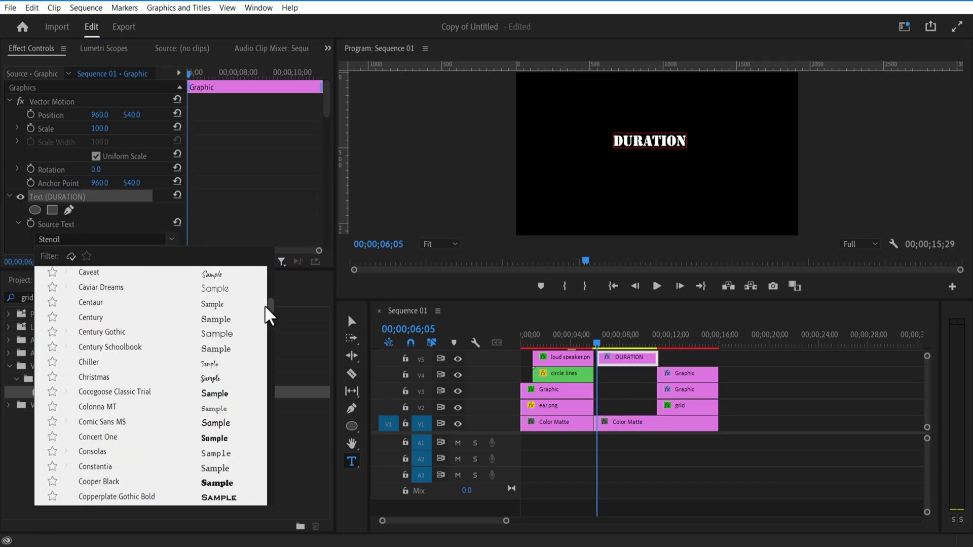
pyautogui.click(247, 317)
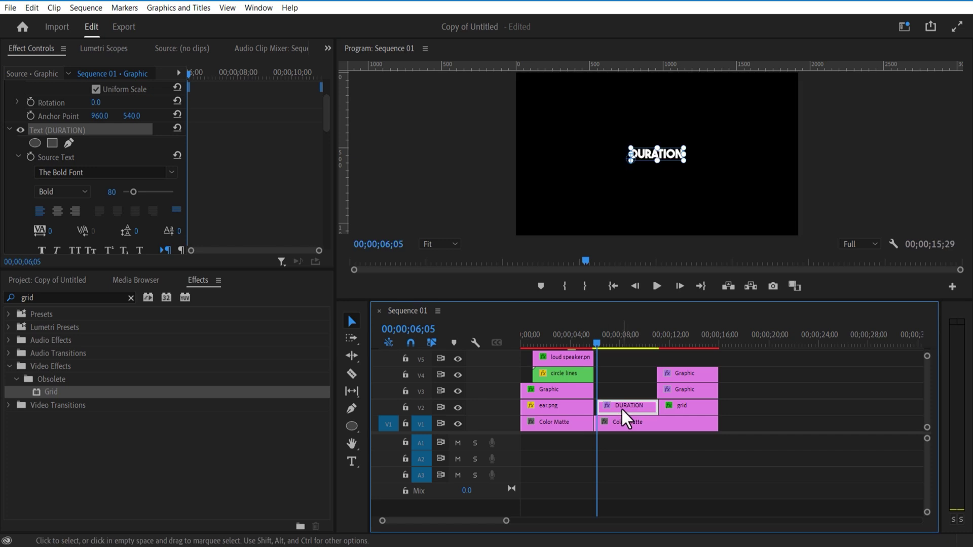
# Step: Shorten the DURATION title clip on V2 by cutting off its end, and duplicate it onto V3
pyautogui.click(634, 344)
pyautogui.click(352, 373)
pyautogui.click(634, 357)
pyautogui.press('v')
pyautogui.click(651, 357)
pyautogui.press('Delete')
pyautogui.moveTo(622, 357); pyautogui.dragTo(607, 391)
pyautogui.click(601, 339)
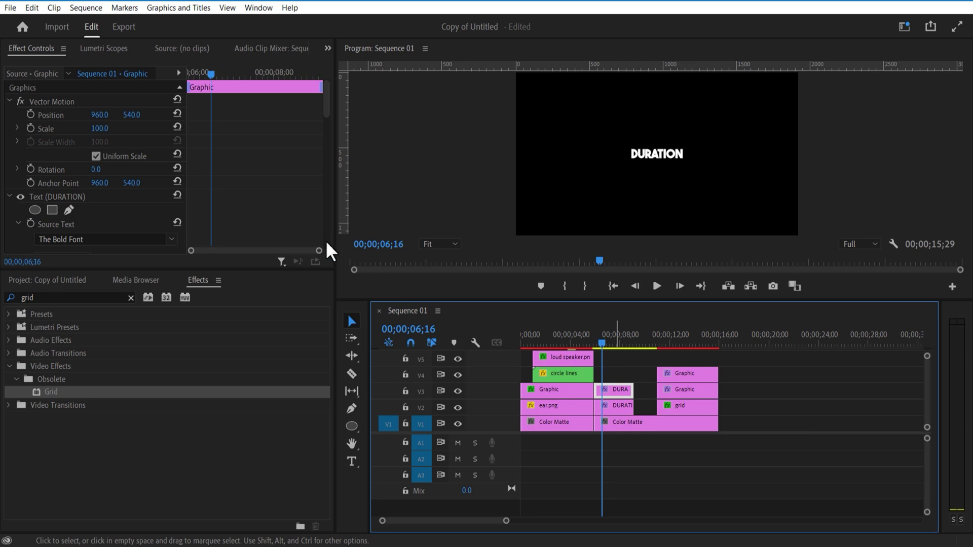
# Step: Place the V3 title at horizontal position 1373 and the V2 title at 702, and retype the V2 text as LOUDNESS
pyautogui.moveTo(99, 114); pyautogui.dragTo(469, 333)
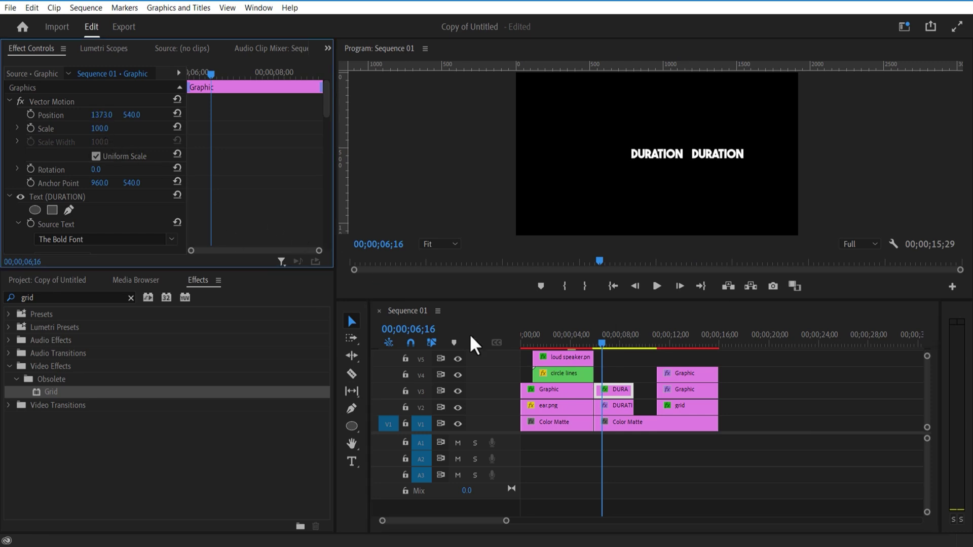
pyautogui.click(599, 408)
pyautogui.moveTo(100, 115); pyautogui.dragTo(70, 115)
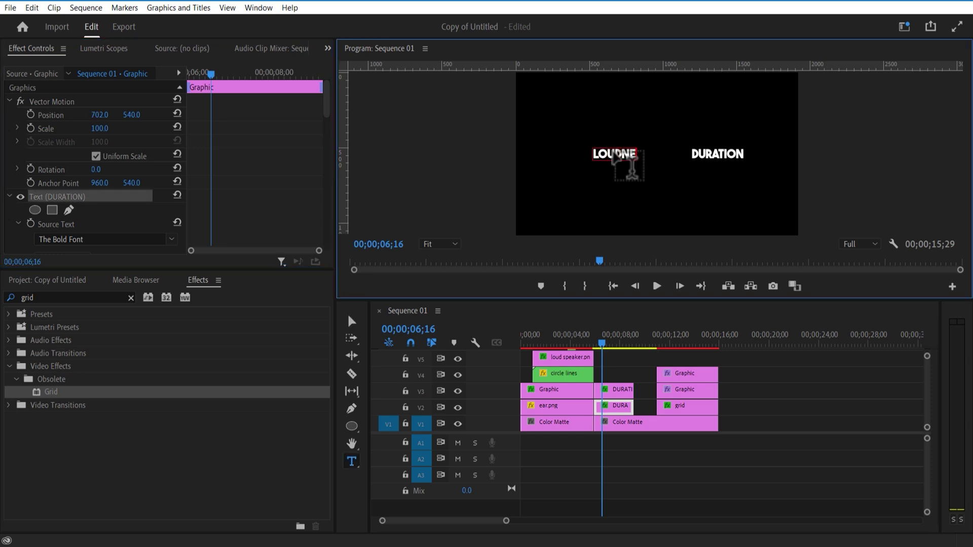
pyautogui.write('SS')
pyautogui.click(612, 364)
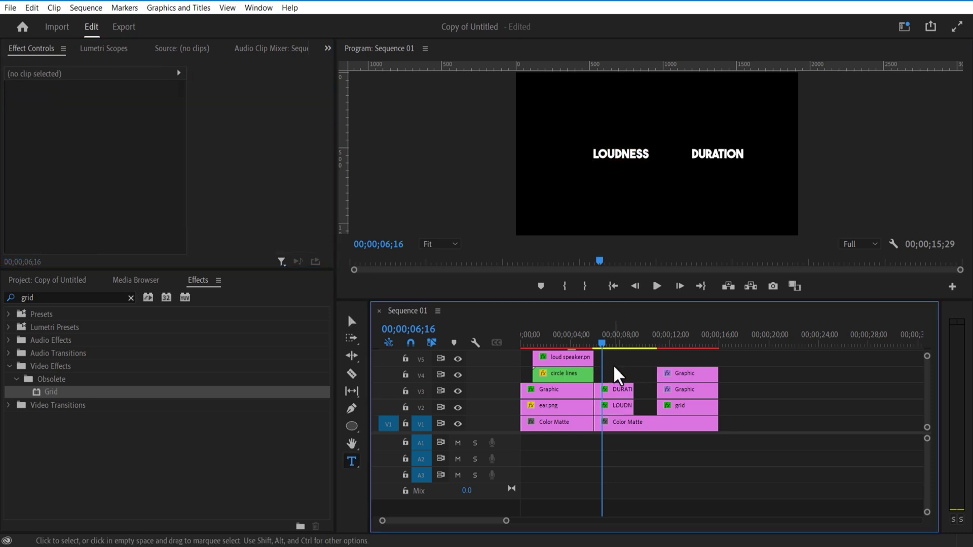
# Step: Keyframe the DURATION title's vertical position from 596 at 00;00;05;29 to 543 at 00;00;06;10
pyautogui.click(616, 389)
pyautogui.click(30, 115)
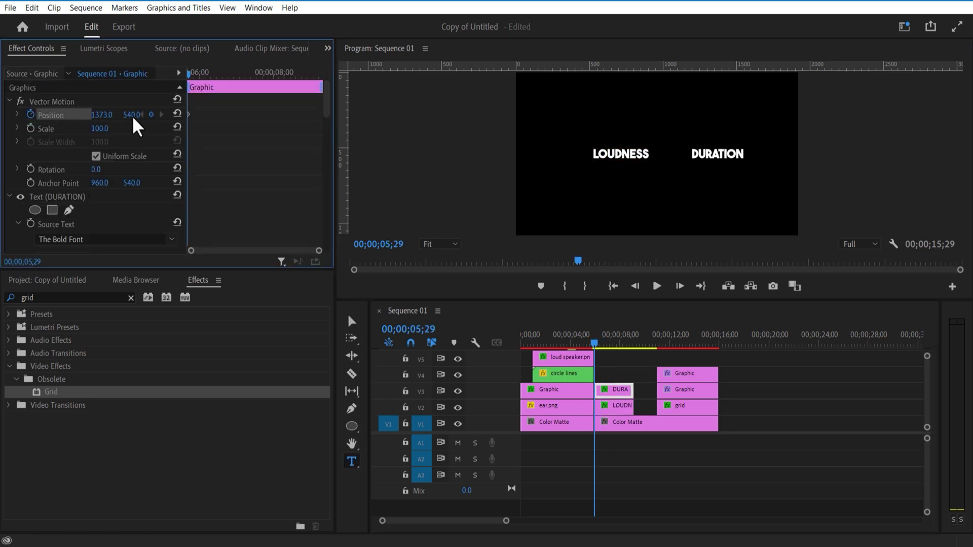
pyautogui.moveTo(130, 114); pyautogui.dragTo(157, 115)
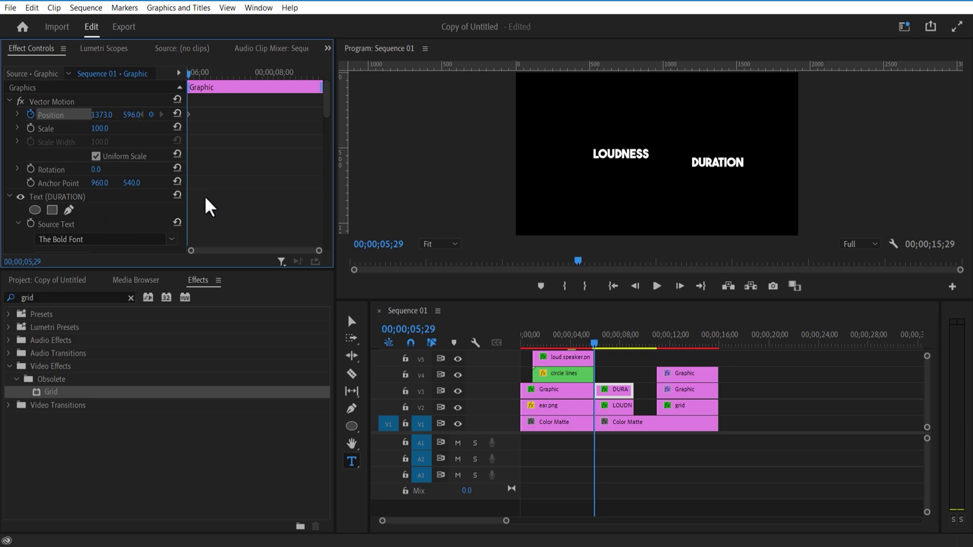
pyautogui.moveTo(188, 75); pyautogui.dragTo(205, 86)
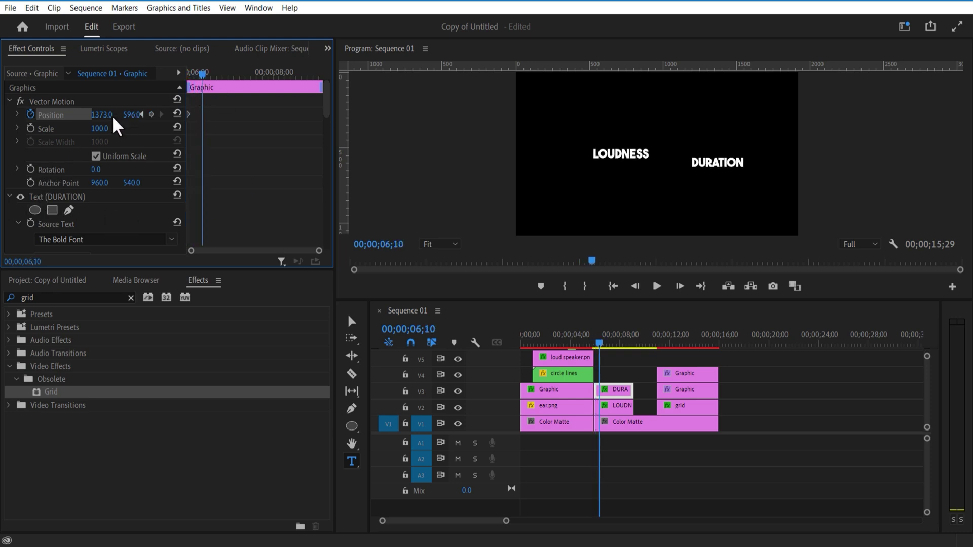
pyautogui.moveTo(130, 115); pyautogui.dragTo(107, 114)
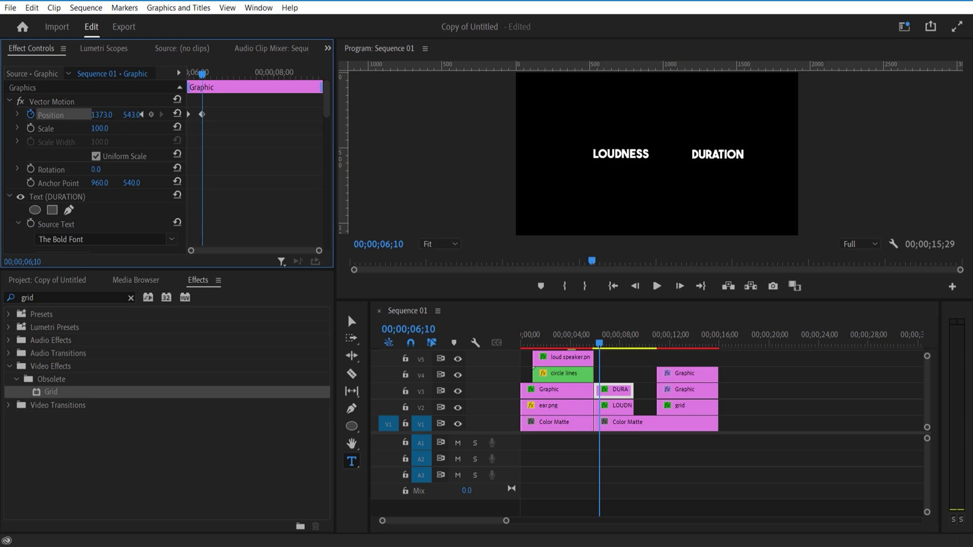
# Step: Place a horizontal guide along the top edge of the titles and align DURATION at vertical position 541
pyautogui.moveTo(692, 69); pyautogui.dragTo(704, 149)
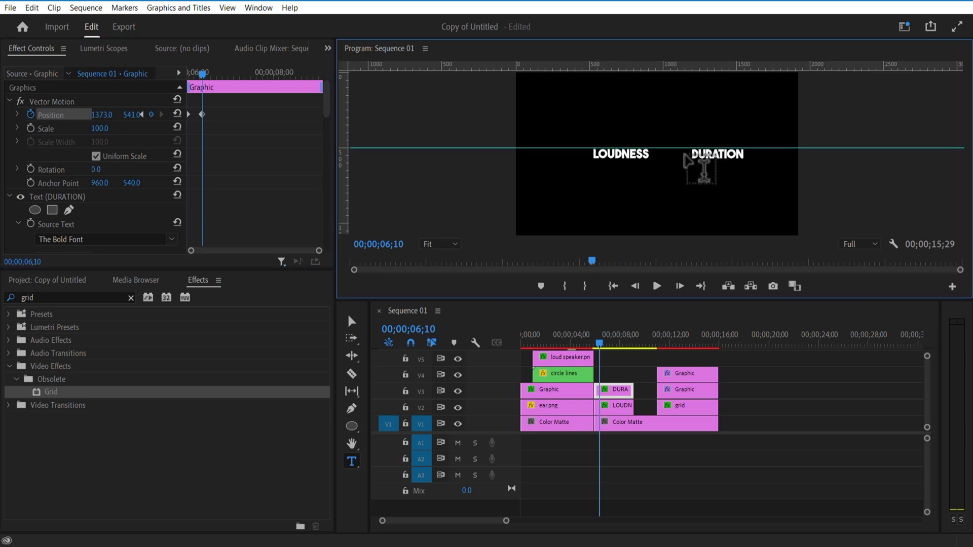
pyautogui.click(227, 7)
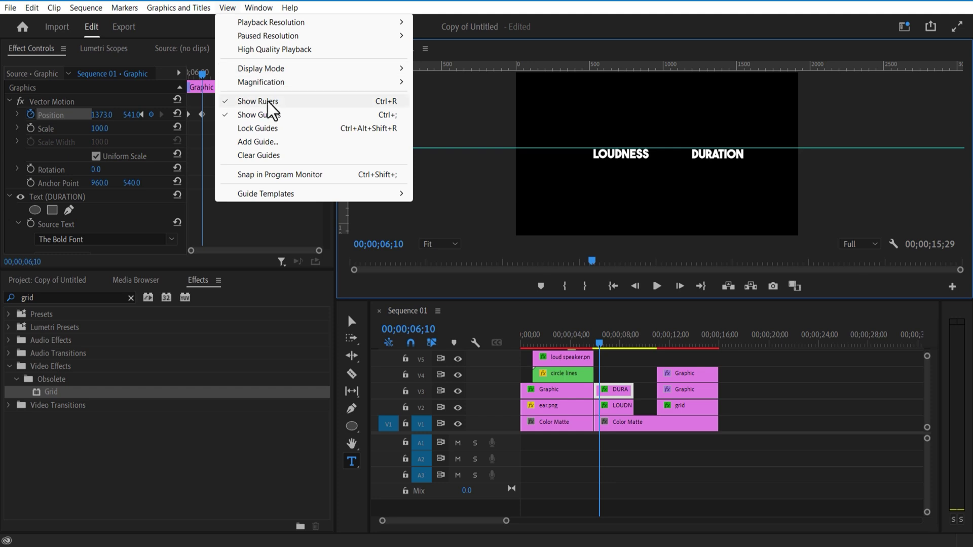
pyautogui.click(502, 2)
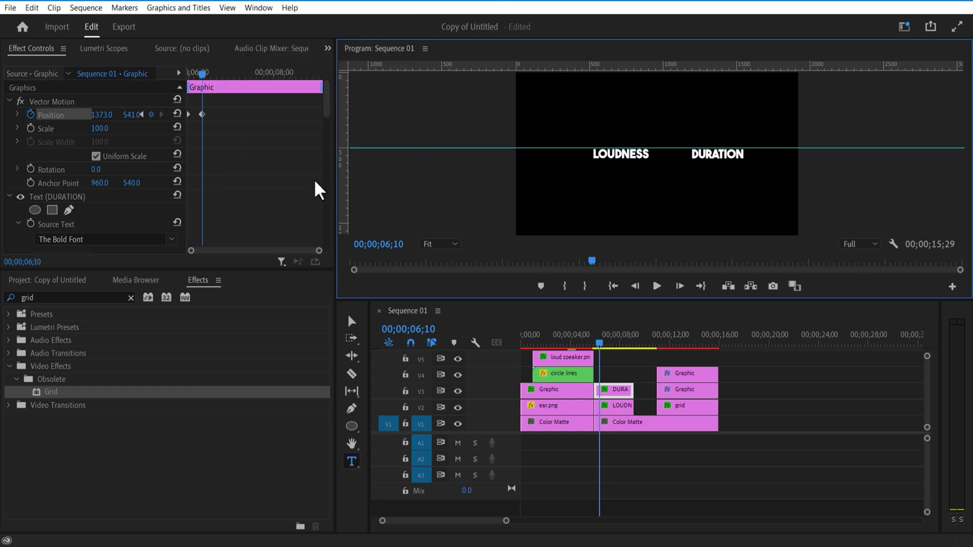
# Step: Keyframe the DURATION text's opacity from 0% at 00;00;06;03 to 100% at 00;00;06;10
pyautogui.moveTo(202, 73); pyautogui.dragTo(187, 76)
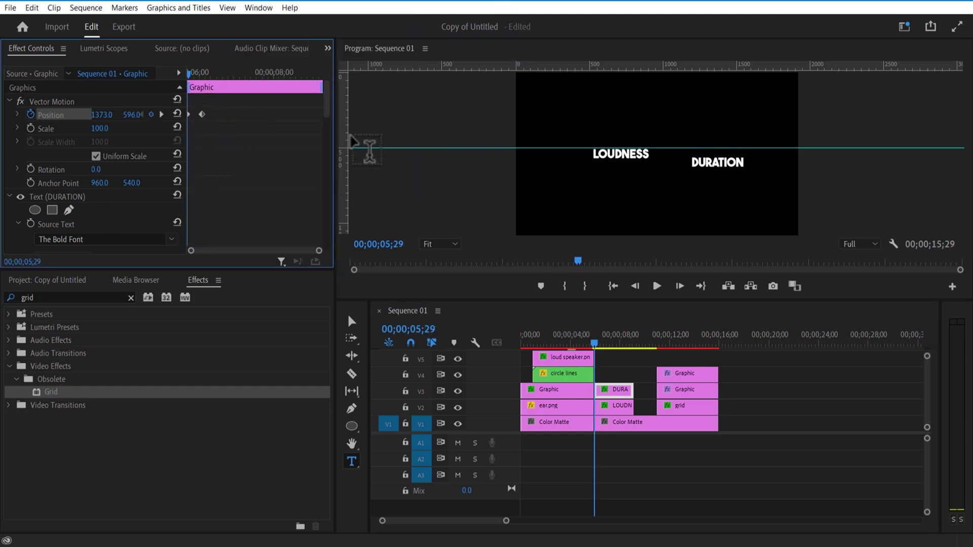
pyautogui.scroll(-5, 321, 169)
pyautogui.scroll(-3, 321, 168)
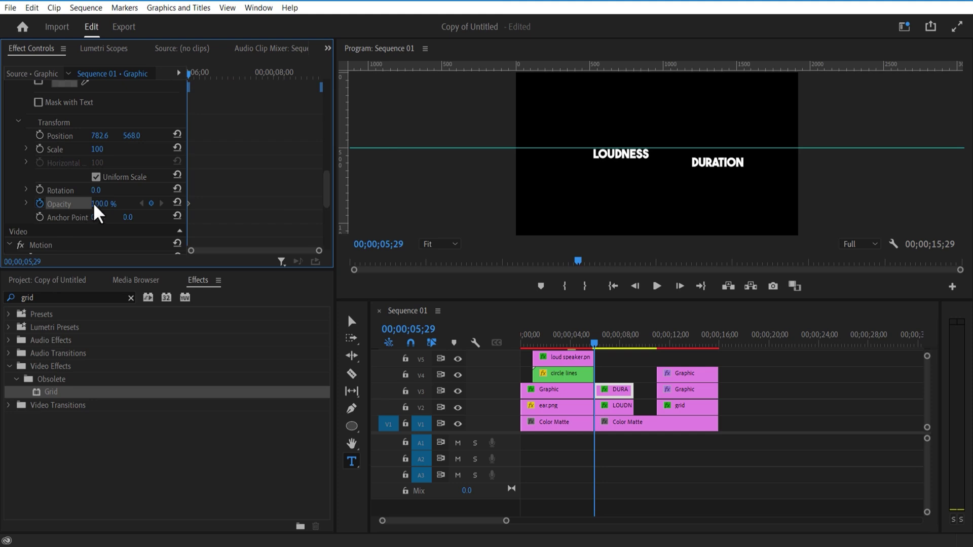
pyautogui.moveTo(96, 203); pyautogui.dragTo(46, 203)
pyautogui.moveTo(325, 172); pyautogui.dragTo(328, 101)
pyautogui.hotkey('shift', 'Right')
pyautogui.scroll(-3, 237, 112)
pyautogui.hotkey('shift', 'Right')
pyautogui.press('Right')
pyautogui.scroll(-5, 94, 114)
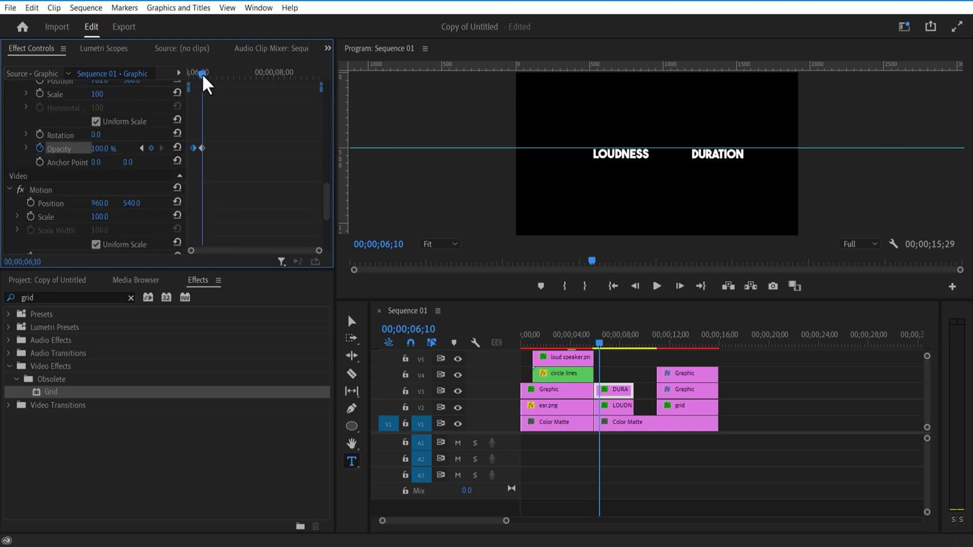
# Step: Keyframe the LOUDNESS title's vertical position from 596 at 00;00;05;29 to 540 at 00;00;06;10, matching DURATION's keyframe timing
pyautogui.moveTo(203, 77); pyautogui.dragTo(188, 76)
pyautogui.click(612, 400)
pyautogui.click(612, 394)
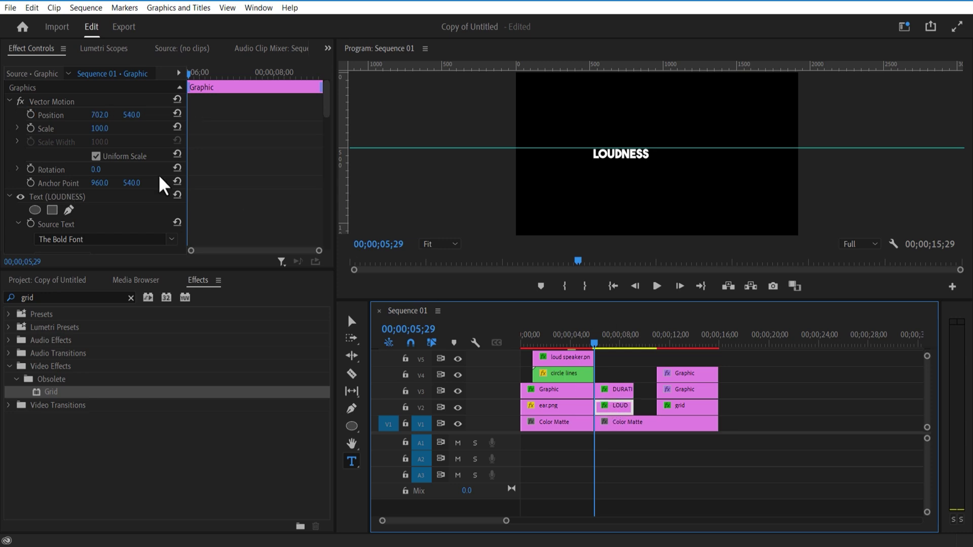
pyautogui.moveTo(130, 115); pyautogui.dragTo(132, 117)
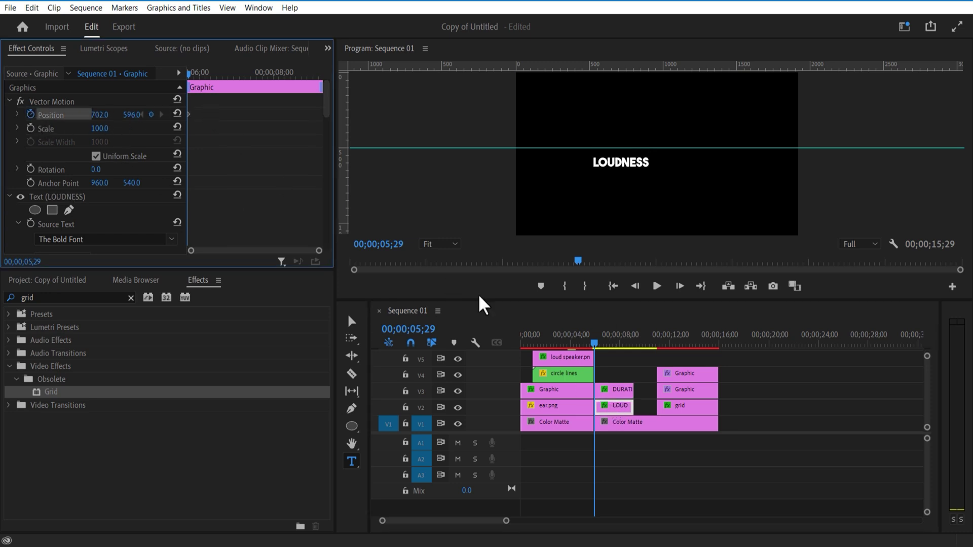
pyautogui.click(606, 389)
pyautogui.click(161, 115)
pyautogui.click(612, 405)
pyautogui.moveTo(131, 114); pyautogui.dragTo(110, 115)
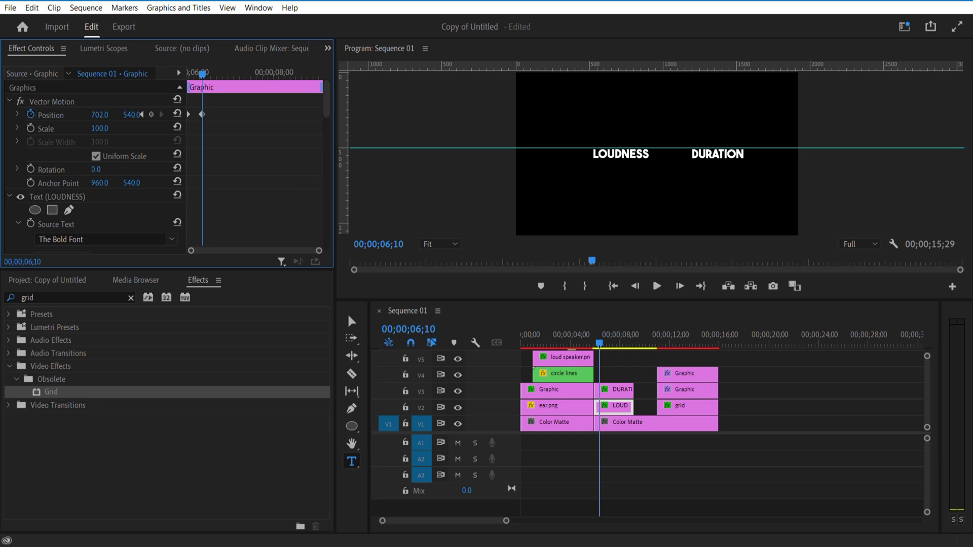
pyautogui.moveTo(202, 74)
pyautogui.mouseDown()
pyautogui.moveTo(188, 76)
pyautogui.moveTo(203, 91)
pyautogui.mouseUp()
pyautogui.press('Left')
# Step: Add a 0% opacity keyframe to the LOUDNESS text at 00;00;06;03, aligned with DURATION's first opacity keyframe
pyautogui.click(612, 389)
pyautogui.moveTo(326, 103); pyautogui.dragTo(327, 192)
pyautogui.moveTo(202, 76); pyautogui.dragTo(193, 78)
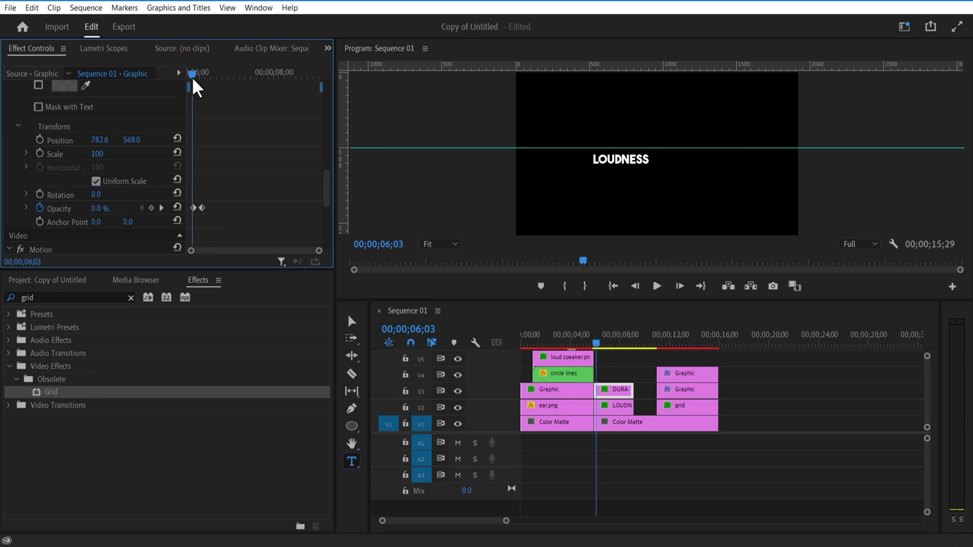
pyautogui.click(615, 407)
pyautogui.moveTo(321, 120); pyautogui.dragTo(321, 211)
pyautogui.click(40, 147)
pyautogui.moveTo(94, 149); pyautogui.dragTo(45, 149)
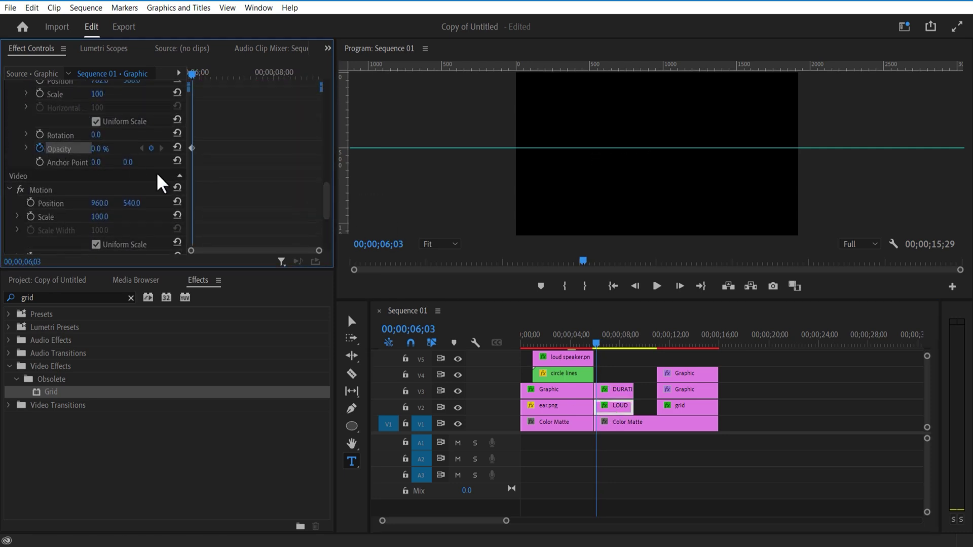
# Step: Set the LOUDNESS text's opacity to 100% at 00;00;06;10
pyautogui.click(612, 388)
pyautogui.moveTo(196, 72); pyautogui.dragTo(202, 75)
pyautogui.click(617, 408)
pyautogui.moveTo(324, 106); pyautogui.dragTo(320, 229)
pyautogui.scroll(4, 317, 238)
pyautogui.moveTo(99, 183); pyautogui.dragTo(114, 178)
pyautogui.moveTo(204, 76)
pyautogui.mouseDown()
pyautogui.moveTo(175, 83)
pyautogui.moveTo(189, 72)
pyautogui.moveTo(203, 87)
pyautogui.mouseUp()
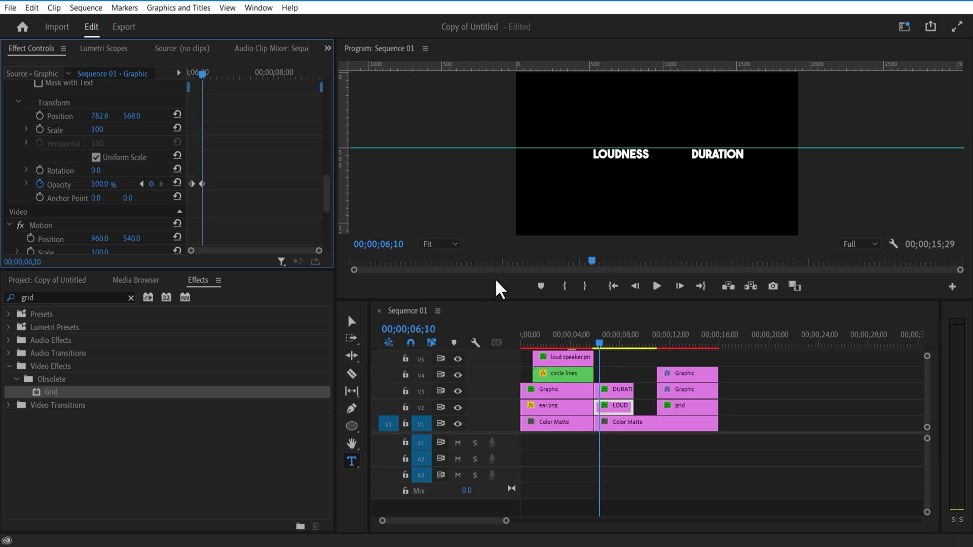
# Step: Shift the LOUDNESS clip slightly later than DURATION, and keyframe the DURATION title's position to move upward
pyautogui.moveTo(616, 409); pyautogui.dragTo(619, 408)
pyautogui.moveTo(601, 340)
pyautogui.mouseDown()
pyautogui.moveTo(587, 341)
pyautogui.moveTo(603, 351)
pyautogui.mouseUp()
pyautogui.click(614, 389)
pyautogui.moveTo(221, 74); pyautogui.dragTo(230, 80)
pyautogui.moveTo(133, 115); pyautogui.dragTo(2, 114)
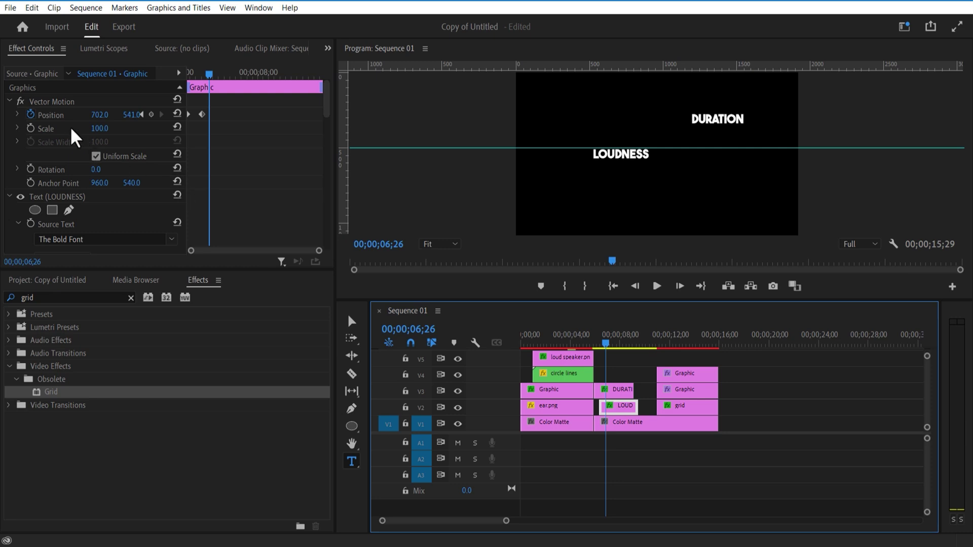
# Step: Add a Position keyframe to the LOUDNESS title at 00;00;06;26 that holds it at 702, 541
pyautogui.click(133, 115)
pyautogui.click(151, 101)
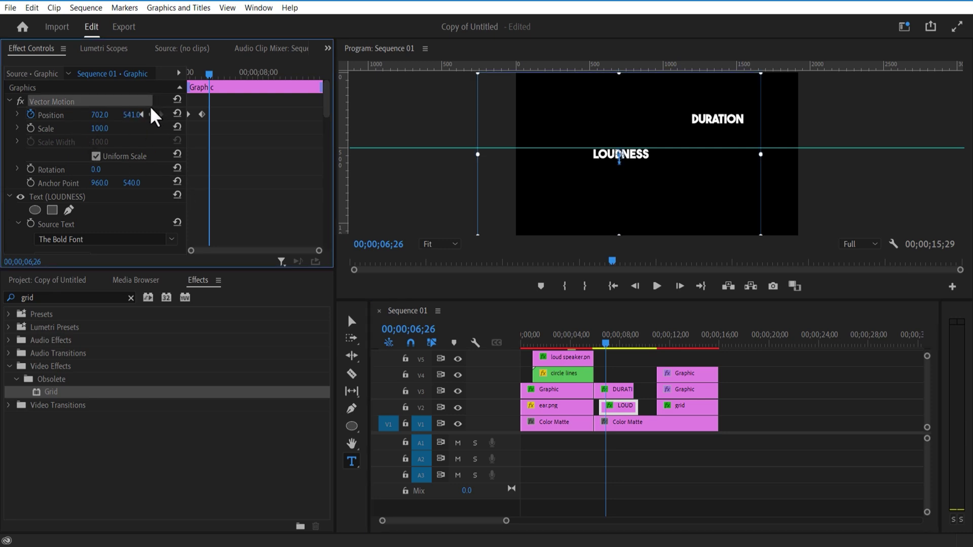
pyautogui.click(151, 112)
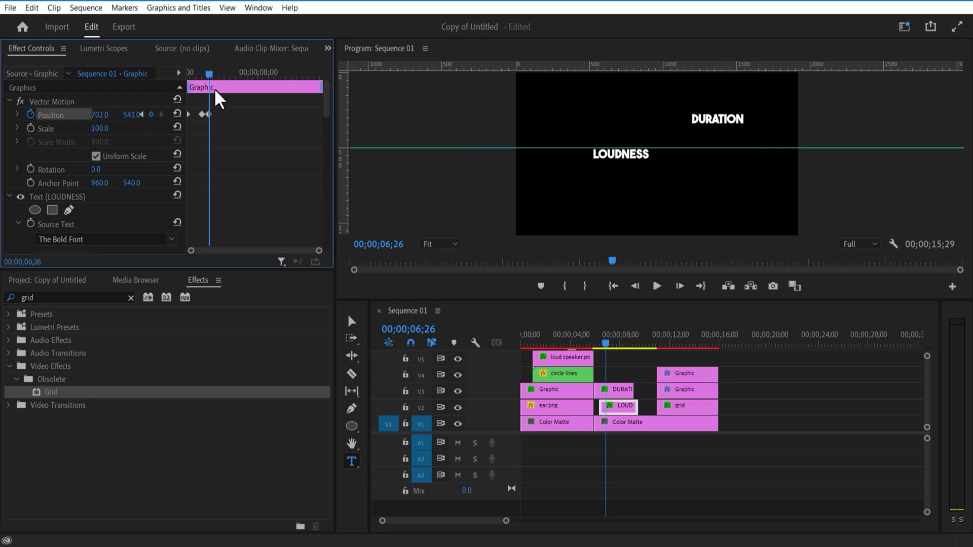
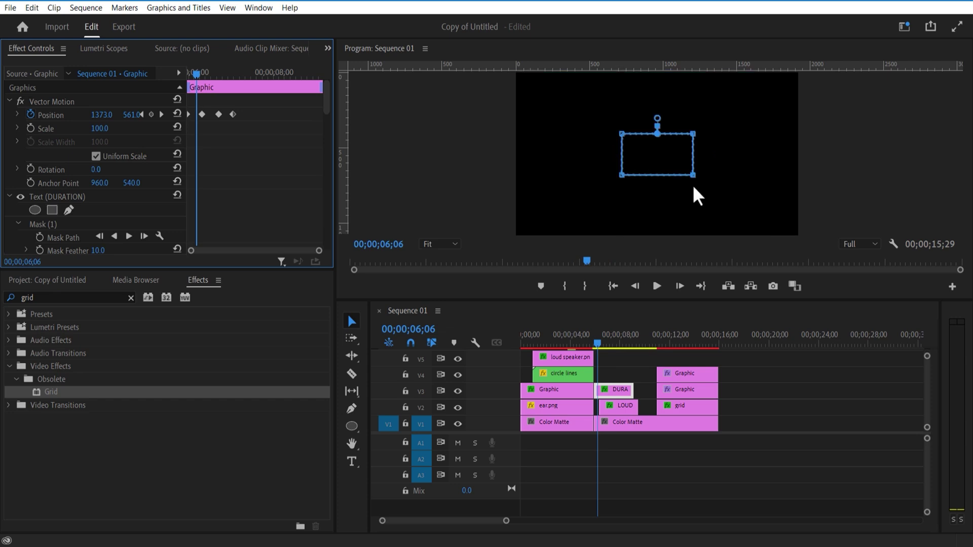
# Step: Keyframe the DURATION Mask Path from beside the word's left side at 00;00;06;06 to enclosing the whole word at 00;00;06;12
pyautogui.click(700, 165)
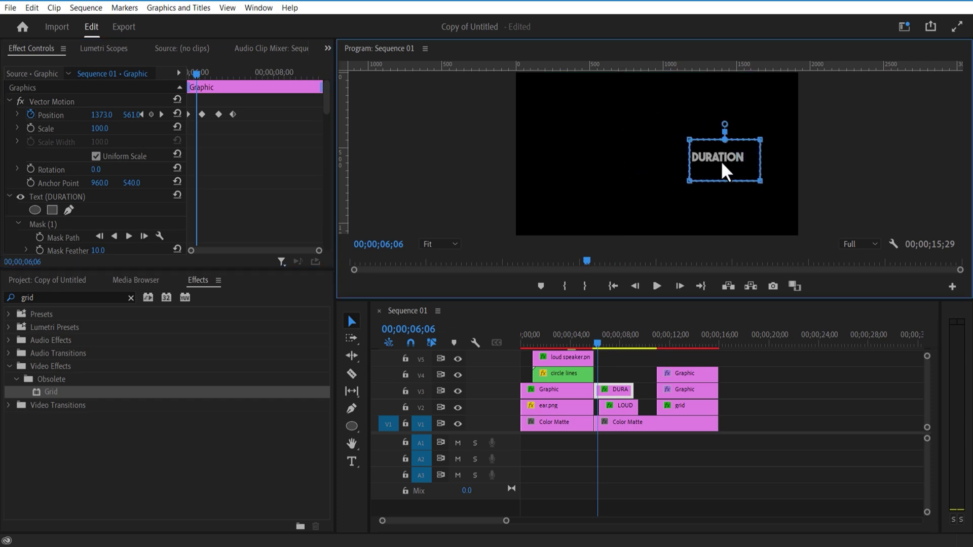
pyautogui.moveTo(720, 160); pyautogui.dragTo(650, 159)
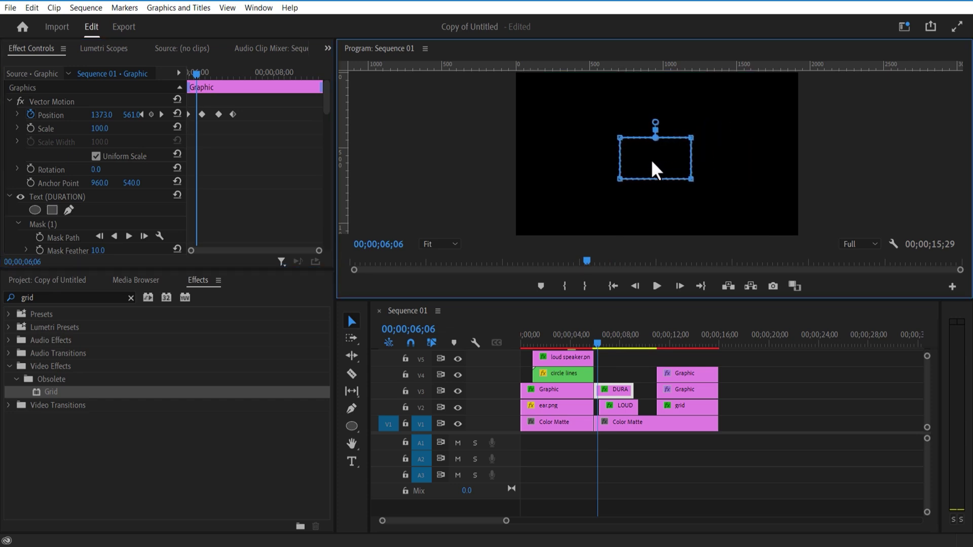
pyautogui.click(39, 238)
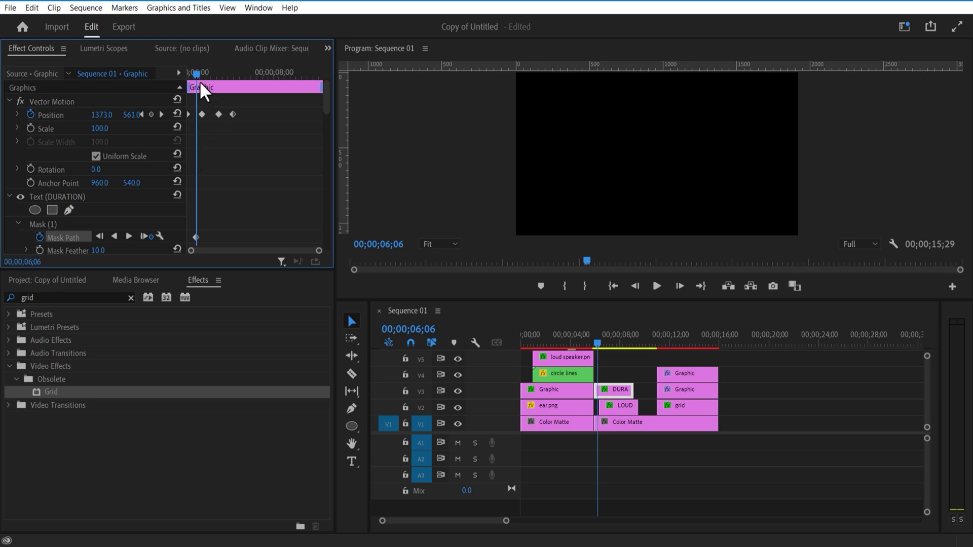
pyautogui.moveTo(200, 84); pyautogui.dragTo(207, 87)
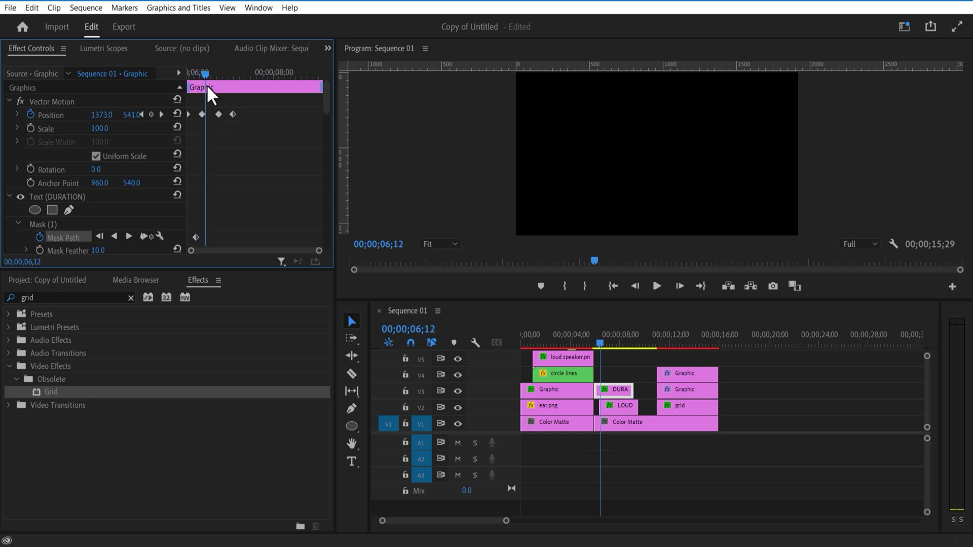
pyautogui.click(69, 224)
pyautogui.moveTo(686, 173); pyautogui.dragTo(730, 173)
# Step: Add a rectangular mask to the LOUDNESS text, place it beside the word's left side, and start Mask Path keyframing at 00;00;06;16
pyautogui.click(603, 349)
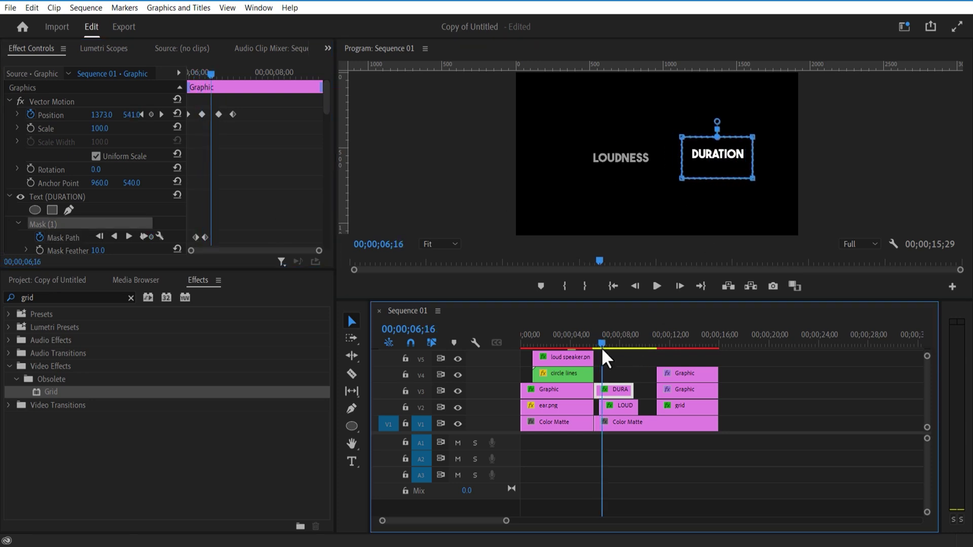
pyautogui.click(626, 406)
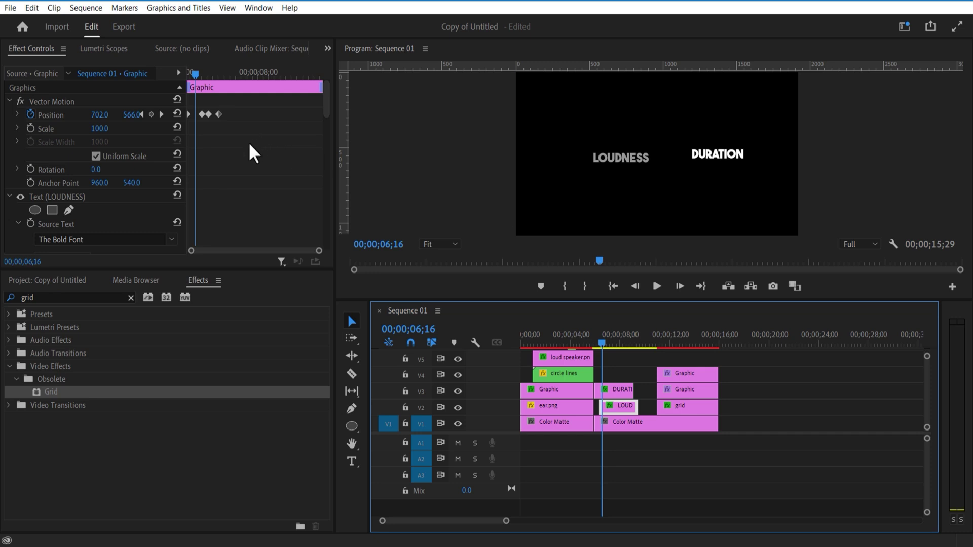
pyautogui.moveTo(193, 72); pyautogui.dragTo(194, 73)
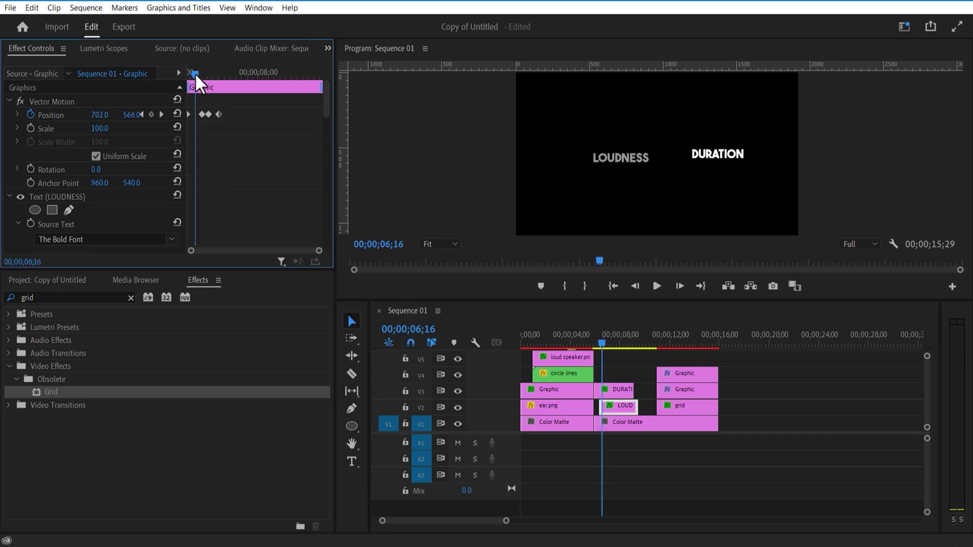
pyautogui.click(52, 209)
pyautogui.moveTo(720, 163); pyautogui.dragTo(557, 162)
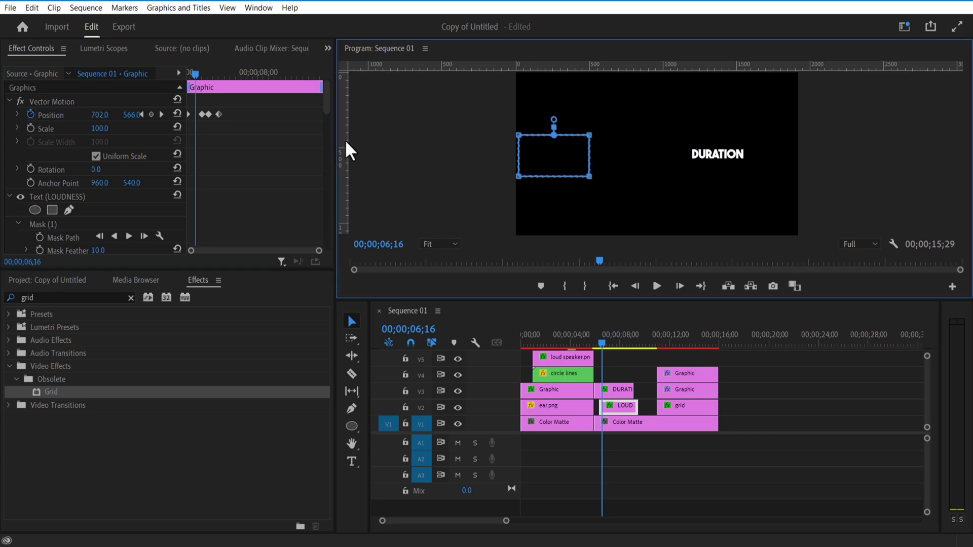
pyautogui.click(40, 236)
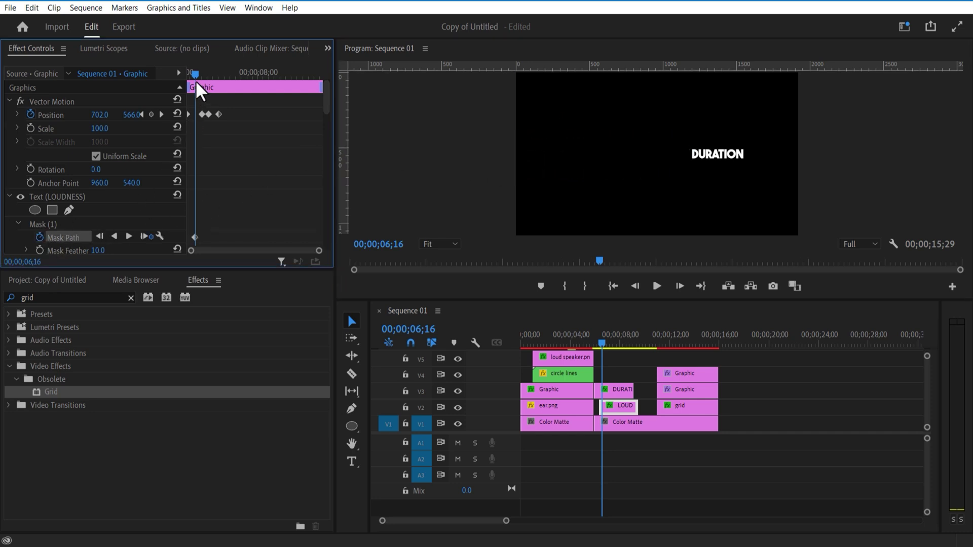
# Step: Keyframe the LOUDNESS mask at 00;00;06;22 so that it encloses the whole word
pyautogui.moveTo(197, 83); pyautogui.dragTo(202, 85)
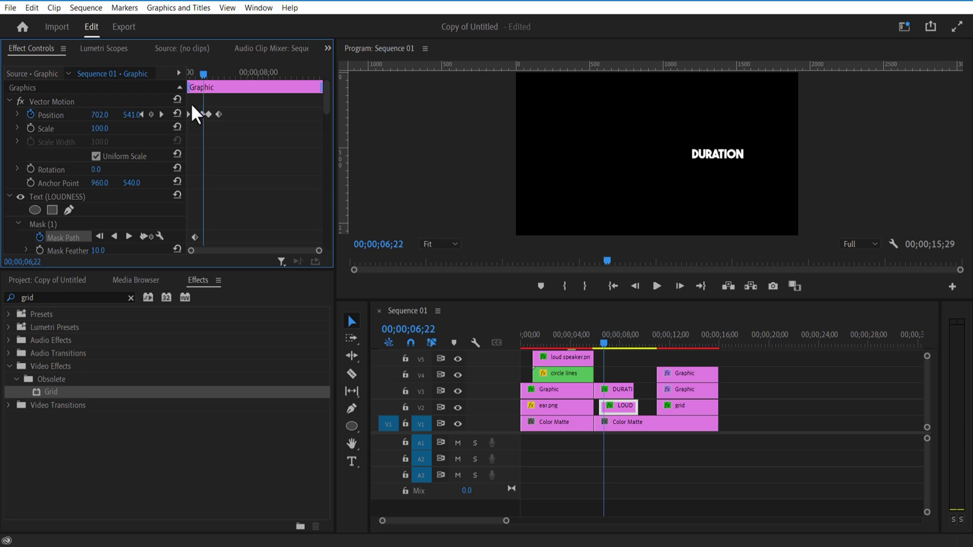
pyautogui.click(62, 224)
pyautogui.moveTo(554, 165); pyautogui.dragTo(618, 167)
# Step: At 00;00;06;12, stretch the DURATION mask's two upper corners upward past the frame's top edge
pyautogui.click(618, 389)
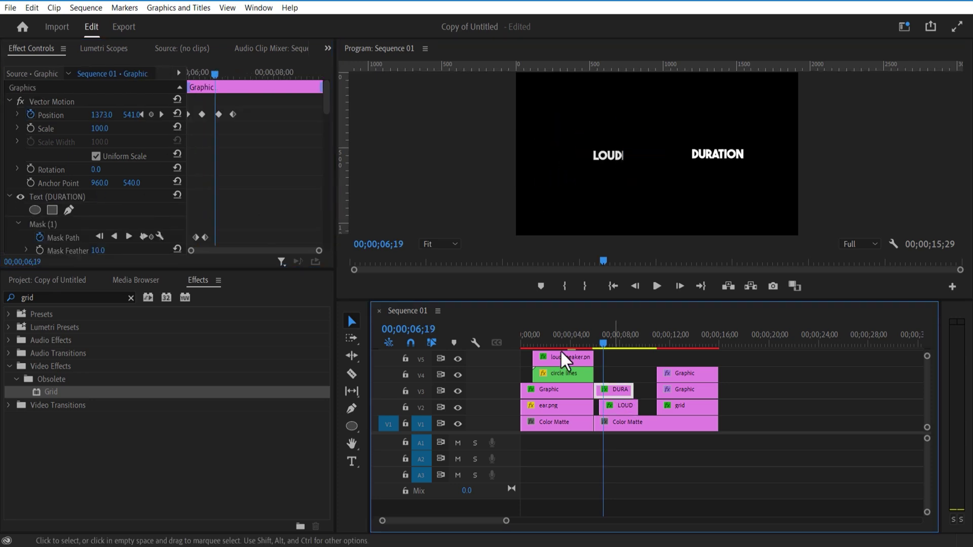
pyautogui.moveTo(326, 103); pyautogui.dragTo(326, 110)
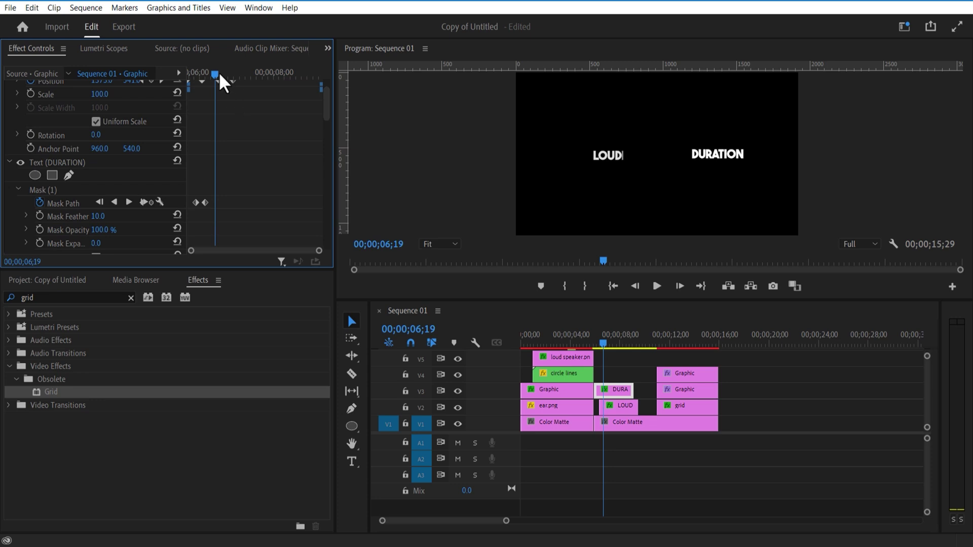
pyautogui.moveTo(218, 72); pyautogui.dragTo(205, 75)
pyautogui.click(60, 189)
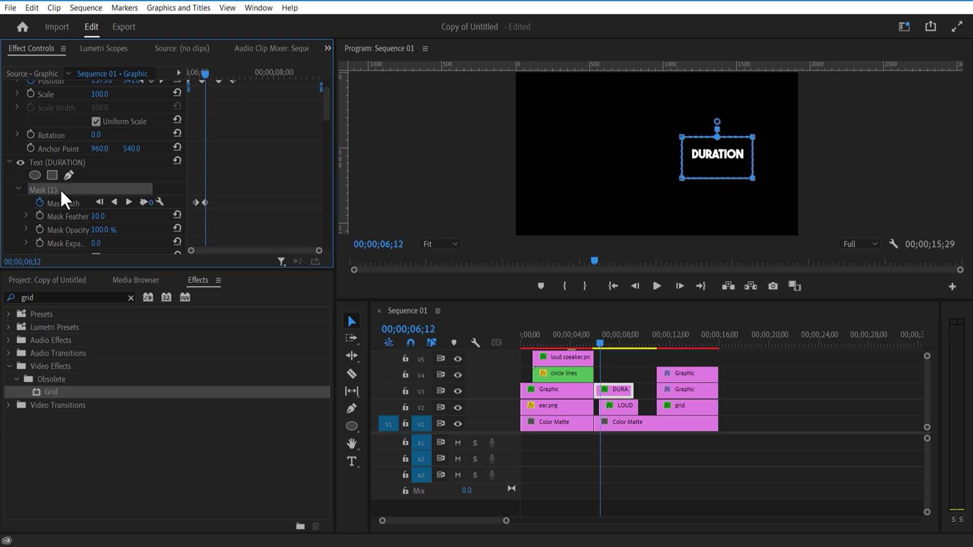
pyautogui.moveTo(681, 133); pyautogui.dragTo(683, 44)
pyautogui.moveTo(753, 135); pyautogui.dragTo(756, 32)
pyautogui.moveTo(205, 71)
pyautogui.mouseDown()
pyautogui.moveTo(239, 95)
pyautogui.moveTo(199, 104)
pyautogui.moveTo(197, 80)
pyautogui.moveTo(203, 86)
pyautogui.mouseUp()
# Step: At 00;00;06;22, stretch the LOUDNESS mask's two right corners past the frame's right edge
pyautogui.click(619, 405)
pyautogui.click(233, 226)
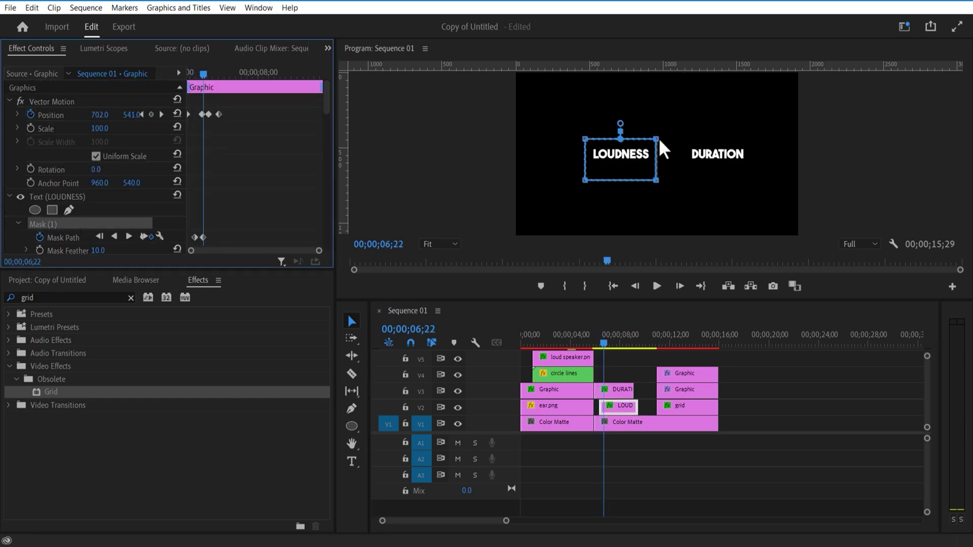
pyautogui.moveTo(657, 138); pyautogui.dragTo(660, 139)
pyautogui.moveTo(836, 130); pyautogui.dragTo(837, 128)
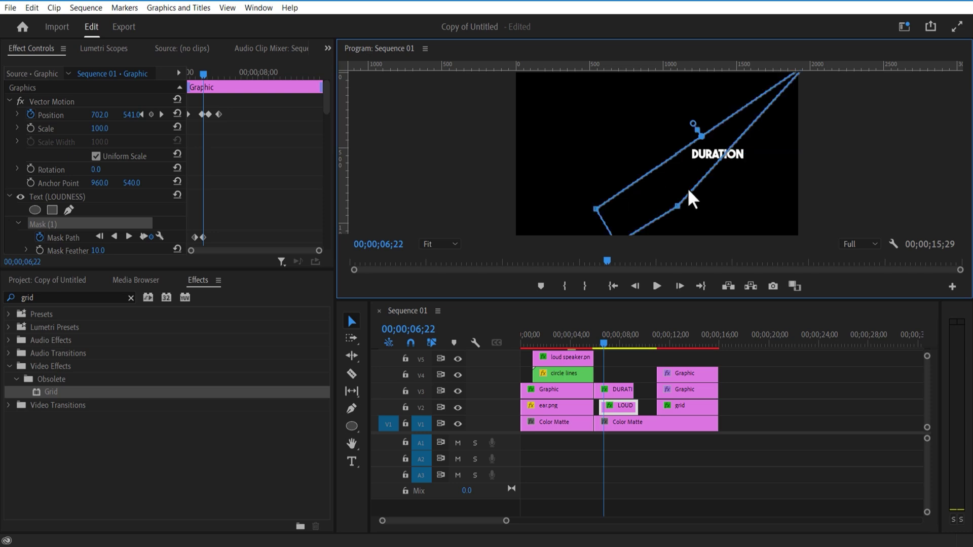
pyautogui.moveTo(657, 181); pyautogui.dragTo(733, 180)
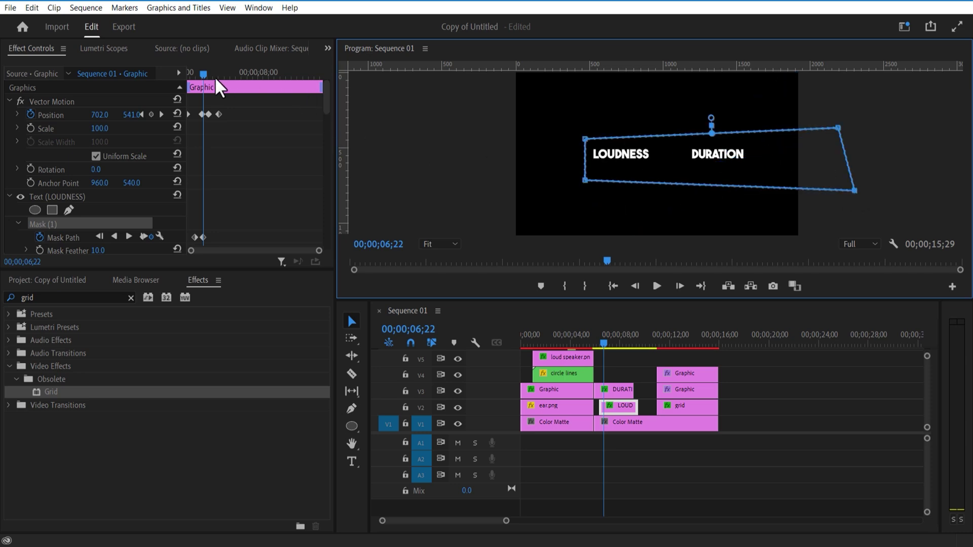
pyautogui.moveTo(202, 76); pyautogui.dragTo(196, 82)
# Step: Split the DURATION clip at 00;00;07;04 and delete the part after the cut
pyautogui.click(618, 397)
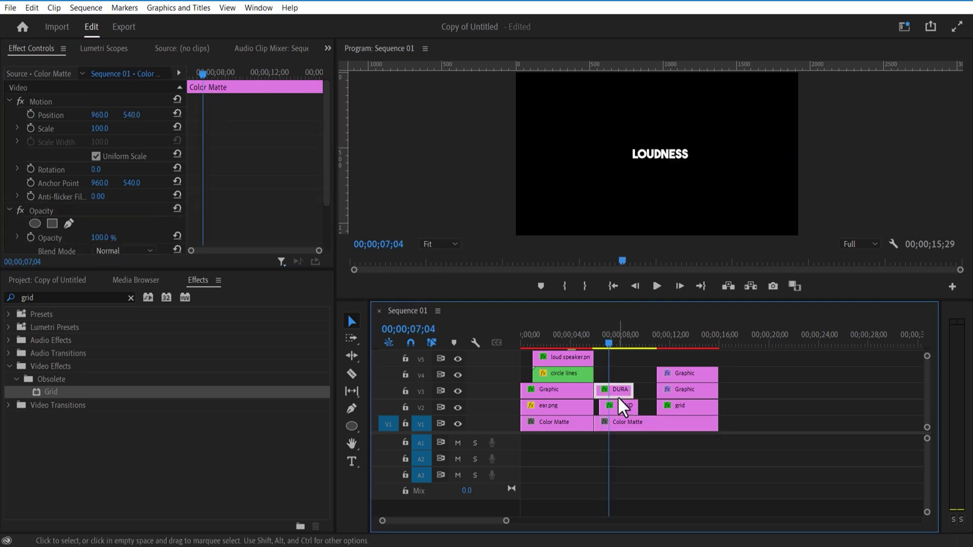
pyautogui.click(351, 374)
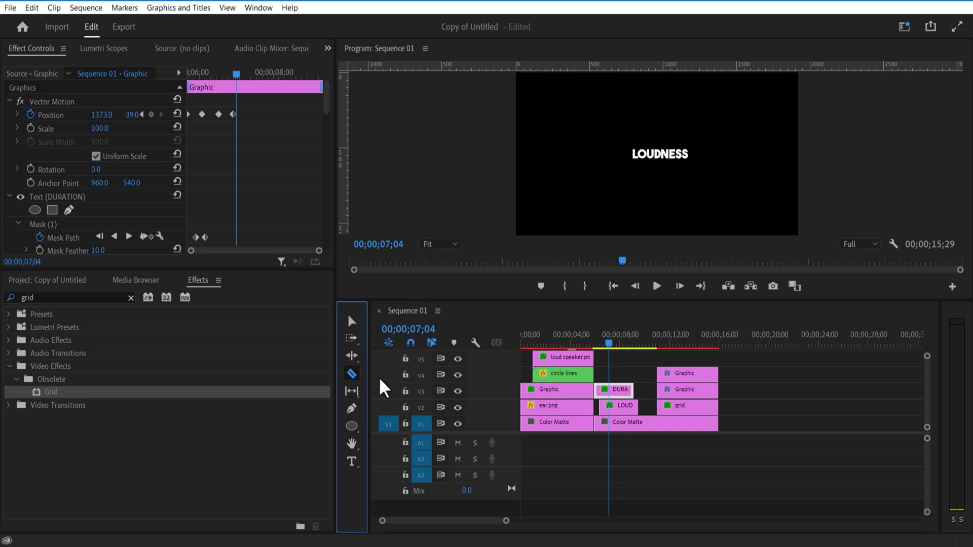
pyautogui.click(613, 390)
pyautogui.click(351, 321)
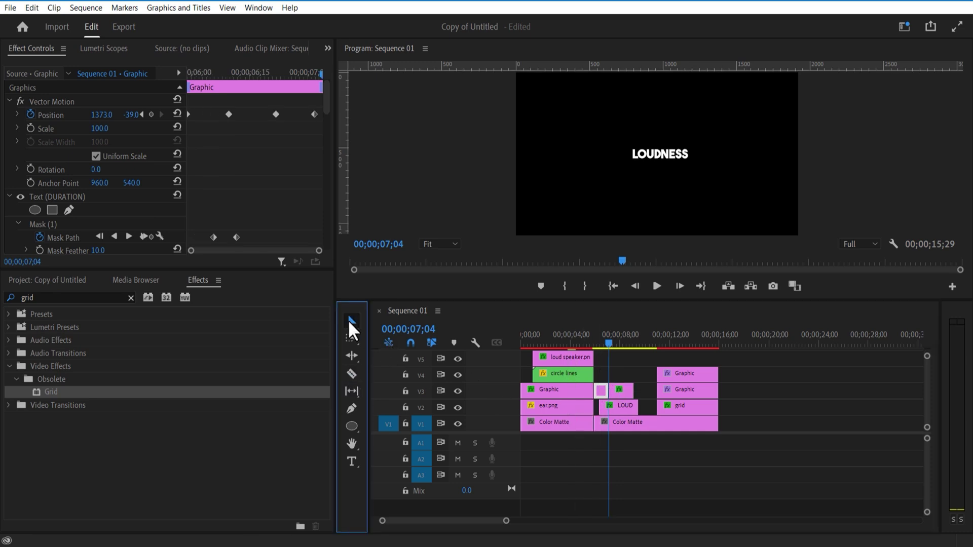
pyautogui.click(624, 389)
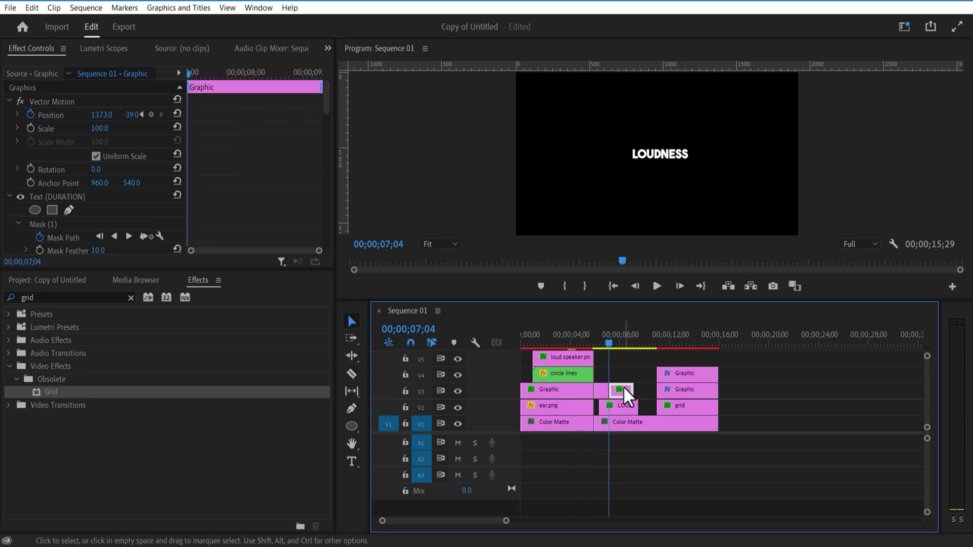
pyautogui.press('Delete')
# Step: Split the LOUDNESS clip at 00;00;07;14 and delete the mask from the piece after the cut
pyautogui.click(612, 345)
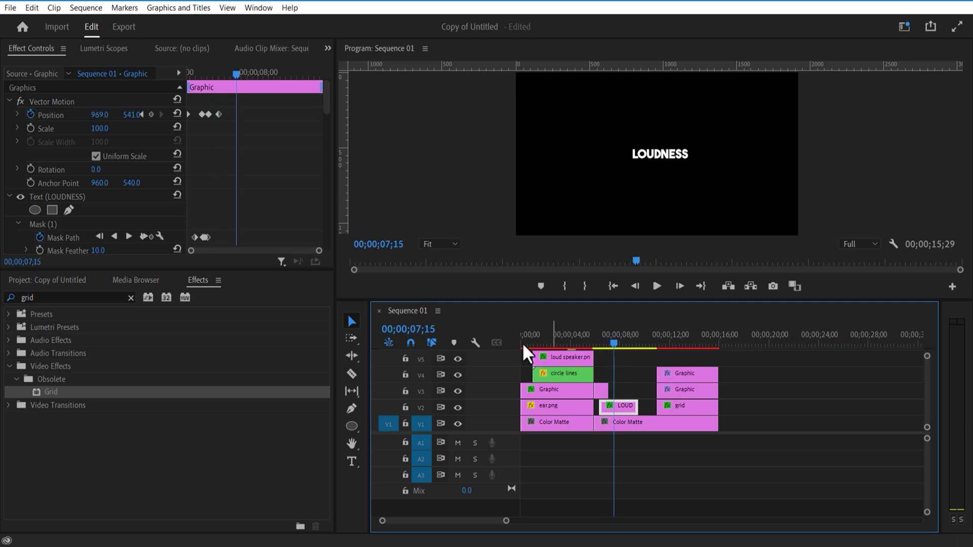
pyautogui.moveTo(244, 79); pyautogui.dragTo(235, 80)
pyautogui.click(351, 374)
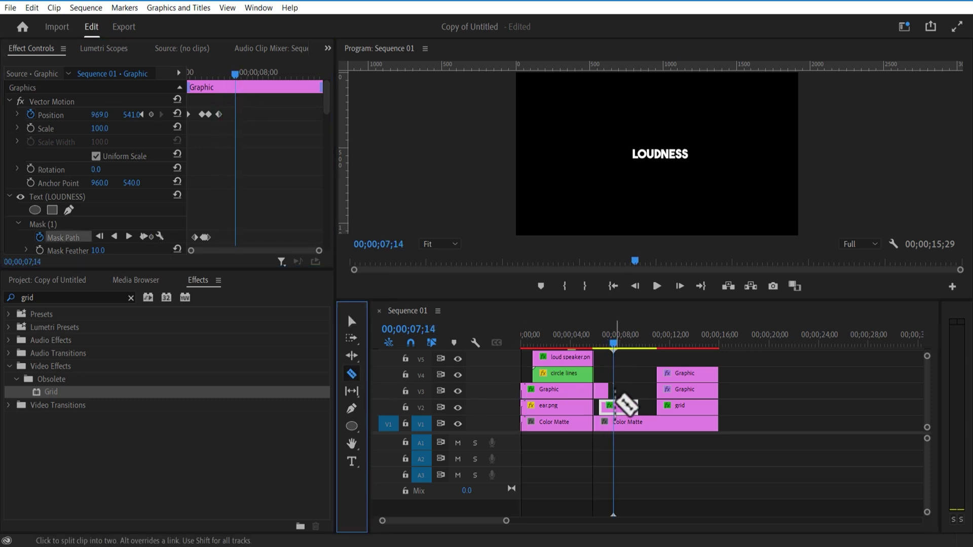
pyautogui.click(614, 405)
pyautogui.press('v')
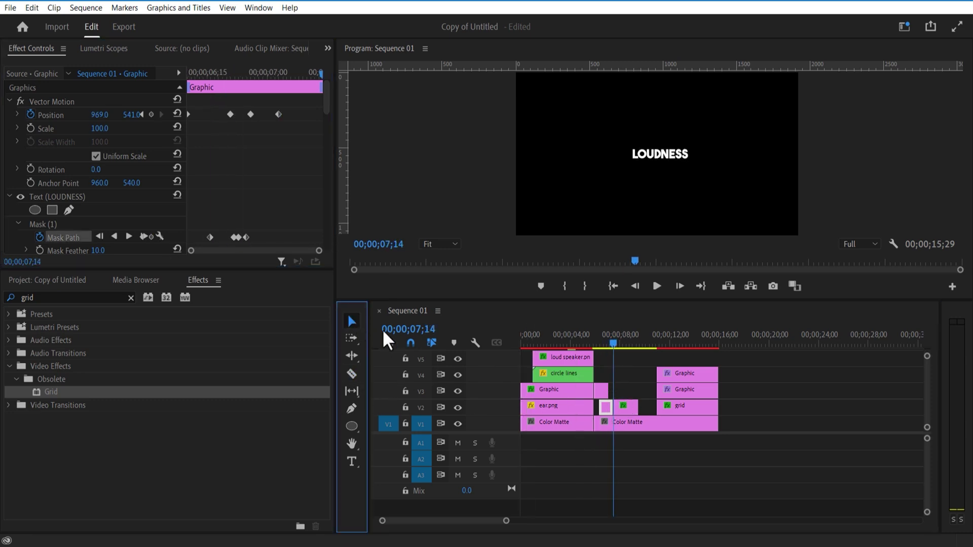
pyautogui.click(623, 408)
pyautogui.click(54, 224)
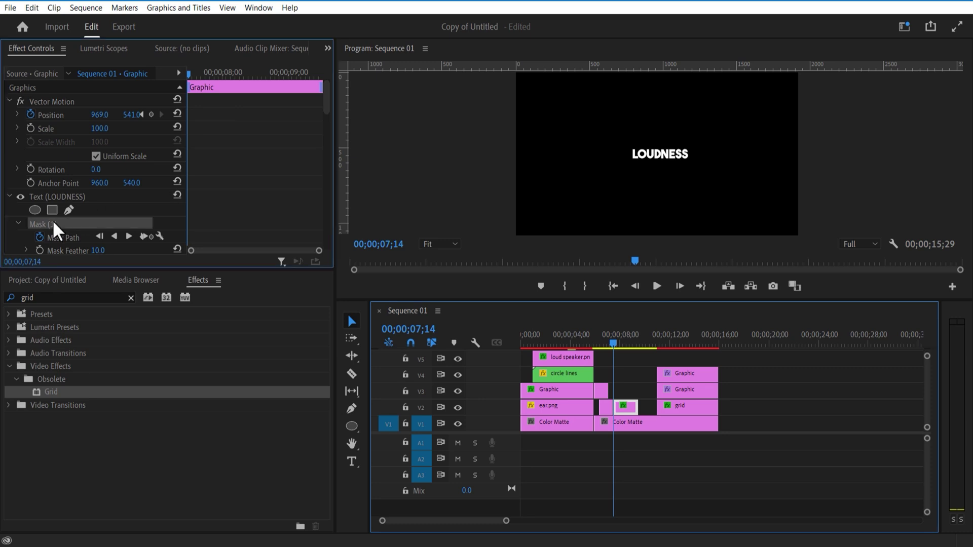
pyautogui.press('Delete')
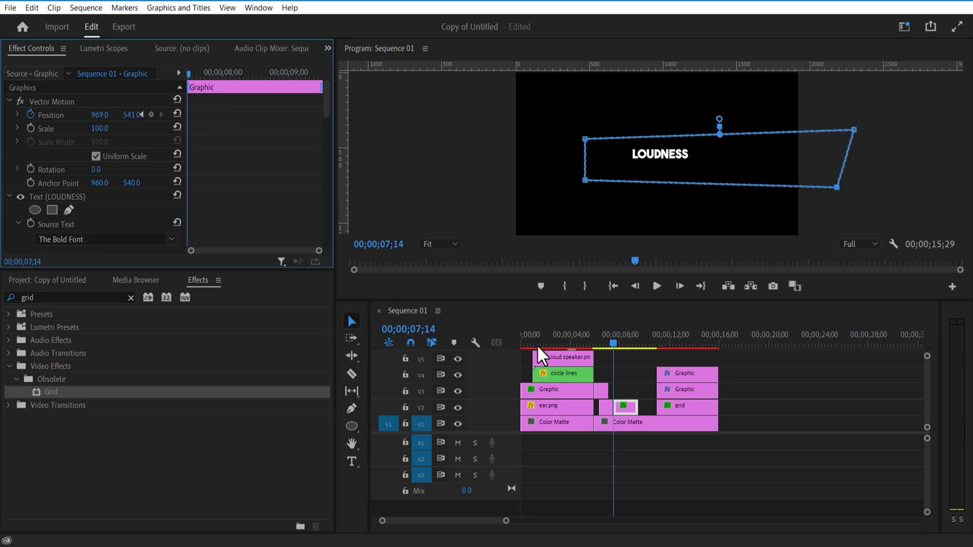
# Step: Clear the second LOUDNESS piece's Position keyframes and animate it from 969, 541 at 00;00;07;14 to 969, 161 at 00;00;08;00
pyautogui.click(624, 396)
pyautogui.click(624, 411)
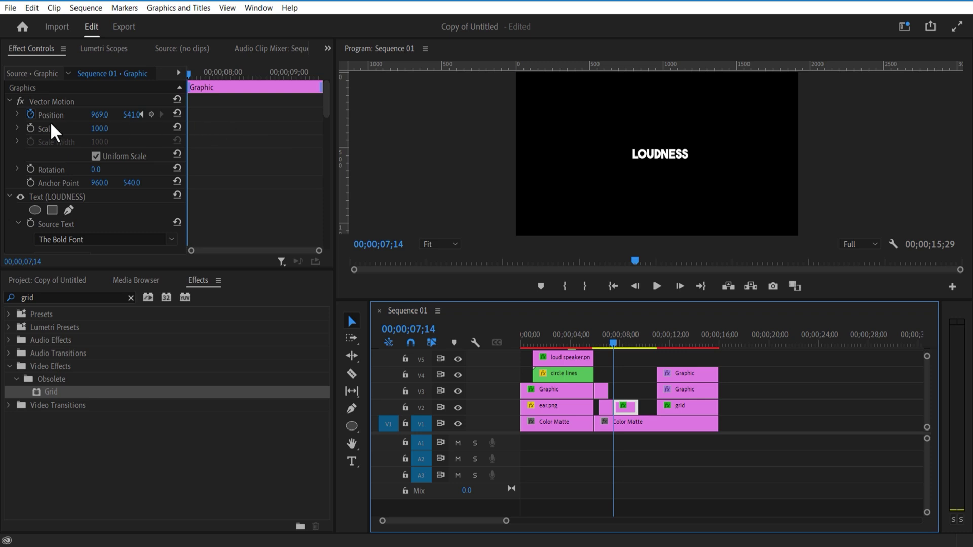
pyautogui.click(31, 114)
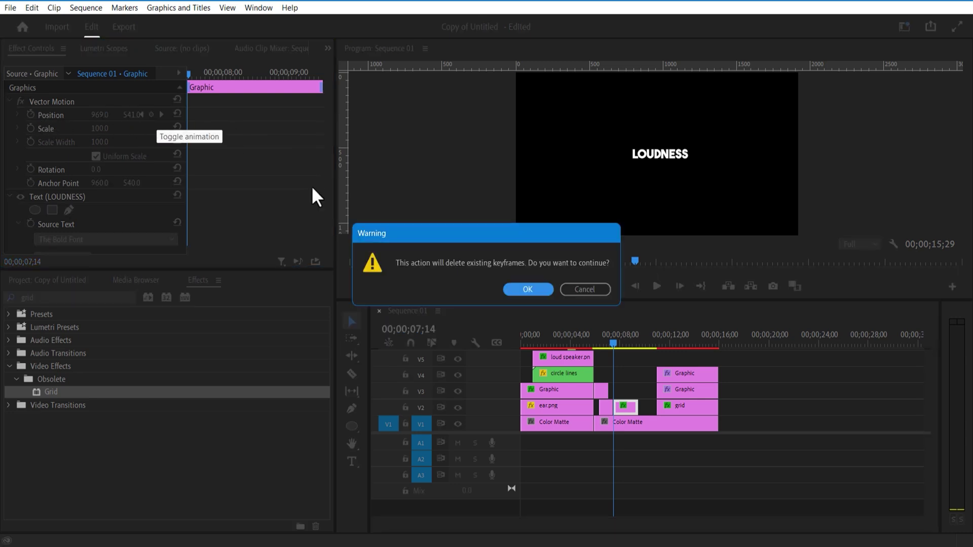
pyautogui.click(522, 288)
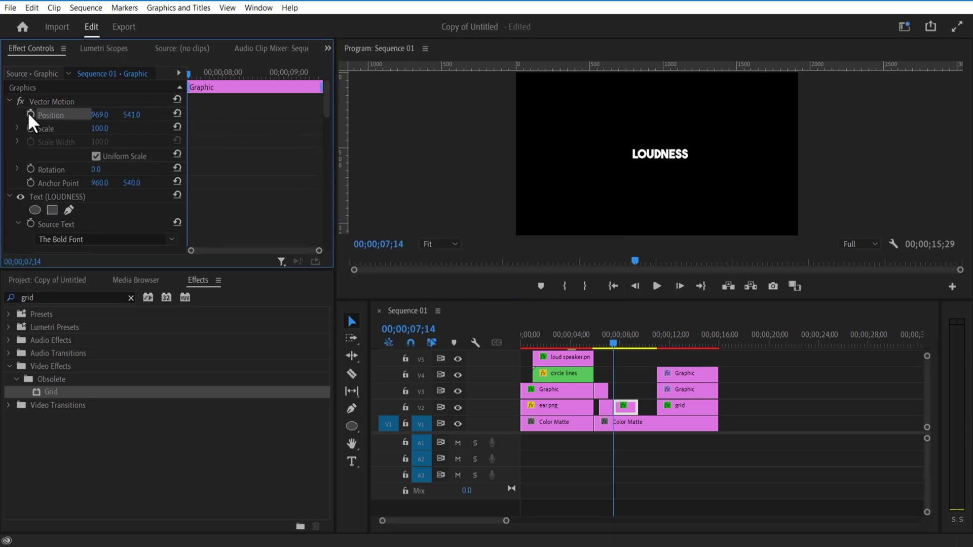
pyautogui.moveTo(192, 72); pyautogui.dragTo(223, 89)
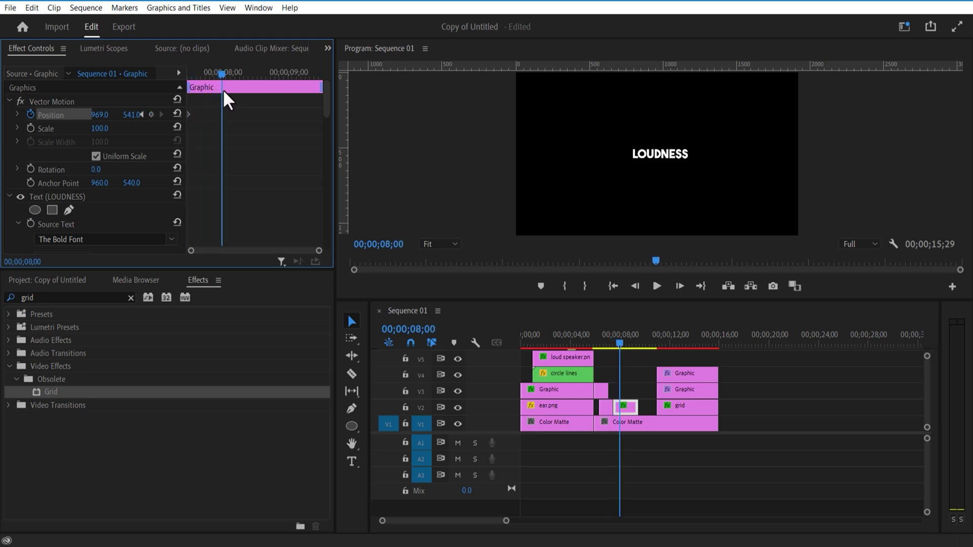
pyautogui.moveTo(133, 115); pyautogui.dragTo(5, 115)
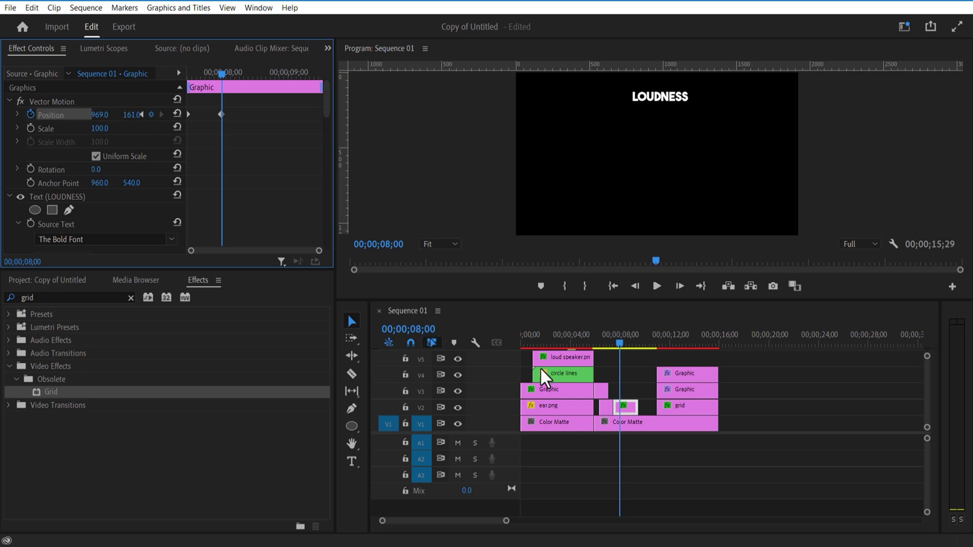
# Step: Split the LOUDNESS clip again at 00;00;08;05 and move the piece after the cut to track V5
pyautogui.click(657, 286)
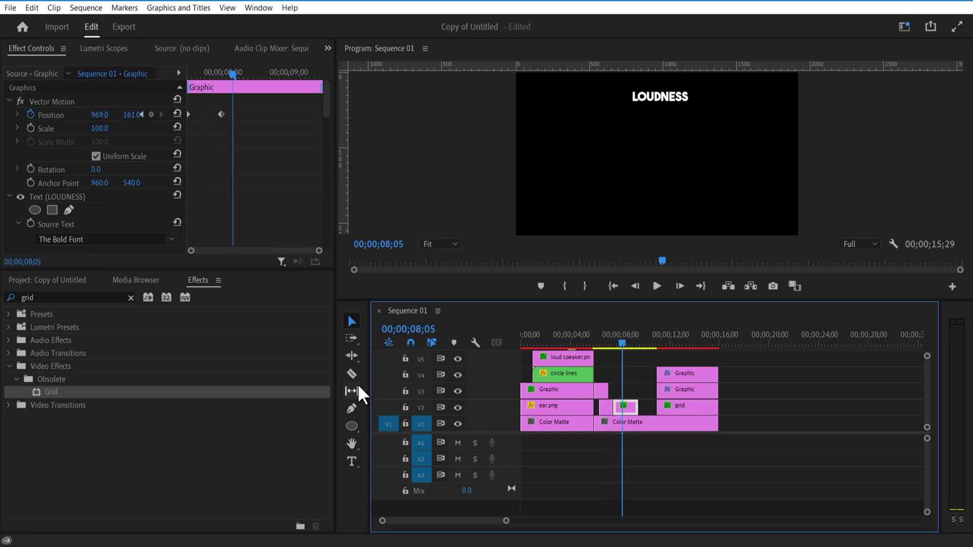
pyautogui.click(350, 375)
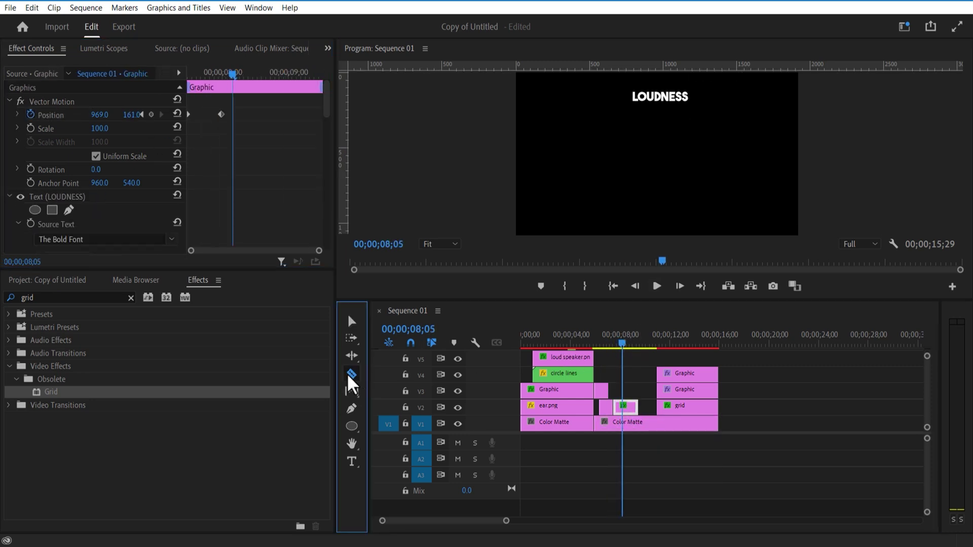
pyautogui.click(623, 407)
pyautogui.click(352, 321)
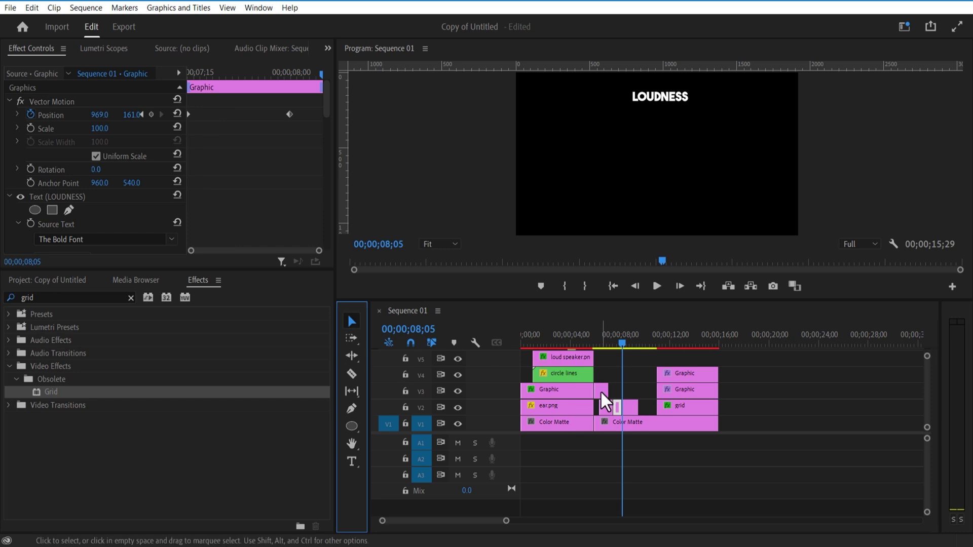
pyautogui.moveTo(630, 405); pyautogui.dragTo(703, 406)
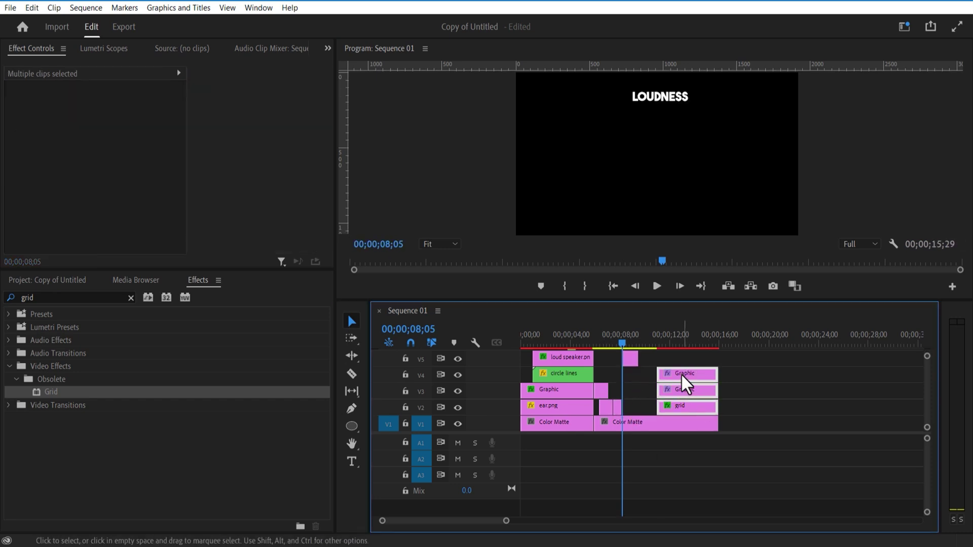
# Step: Move the grid and two graph clips to start at 00;00;08;05, and extend the V5 LOUDNESS clip to their end
pyautogui.moveTo(681, 373); pyautogui.dragTo(658, 375)
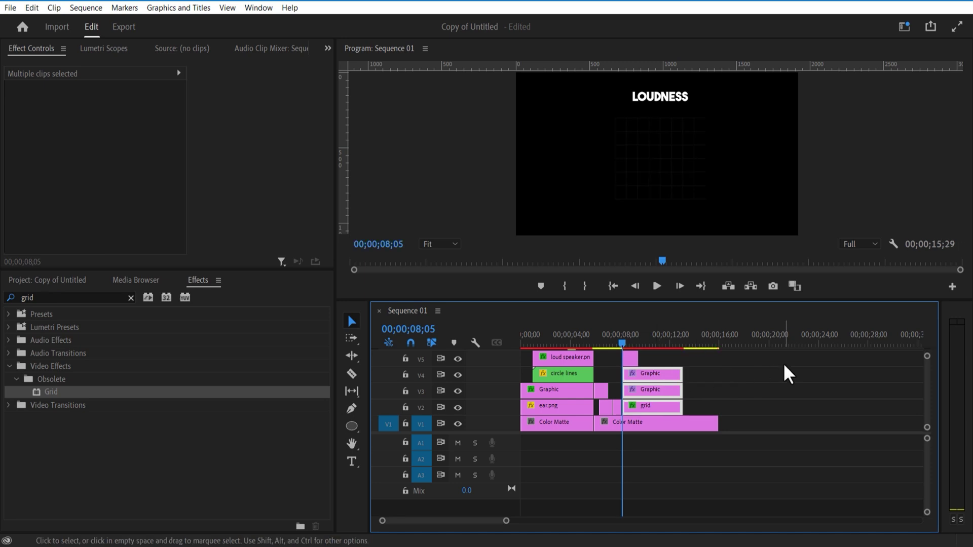
pyautogui.click(783, 363)
pyautogui.click(655, 285)
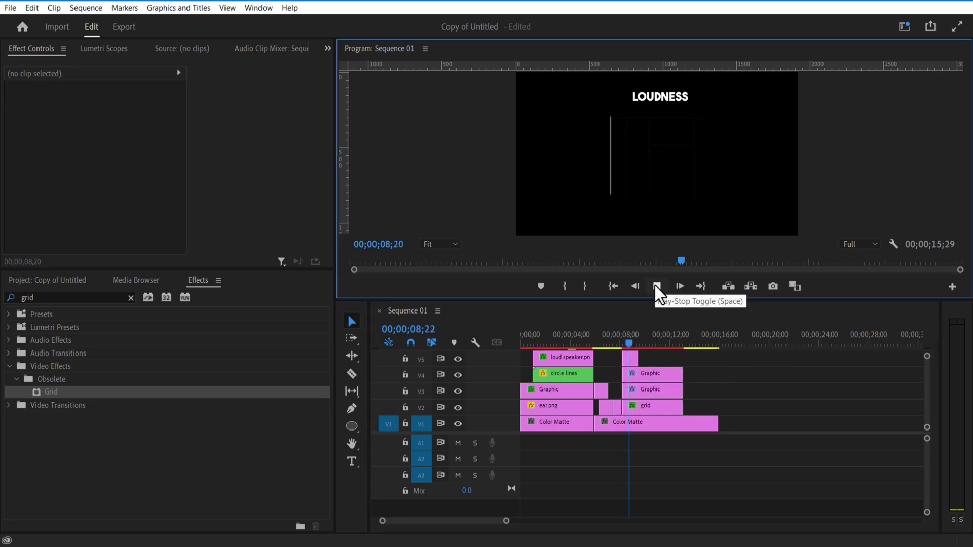
pyautogui.click(655, 285)
pyautogui.moveTo(643, 338); pyautogui.dragTo(682, 372)
# Step: Split the color matte, grid, graph and LOUDNESS clips at 00;00;10;00 and delete everything after the cut
pyautogui.click(645, 344)
pyautogui.click(353, 374)
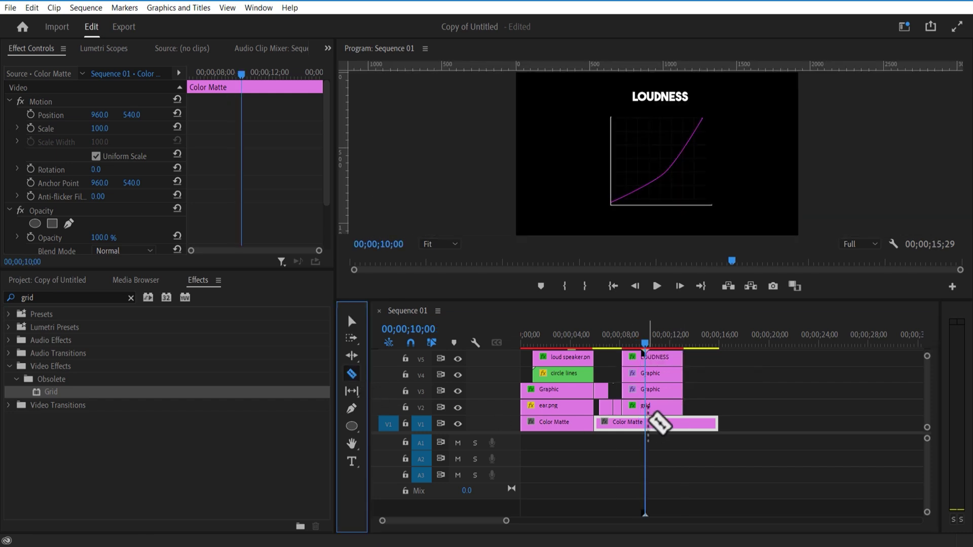
pyautogui.click(648, 423)
pyautogui.click(647, 407)
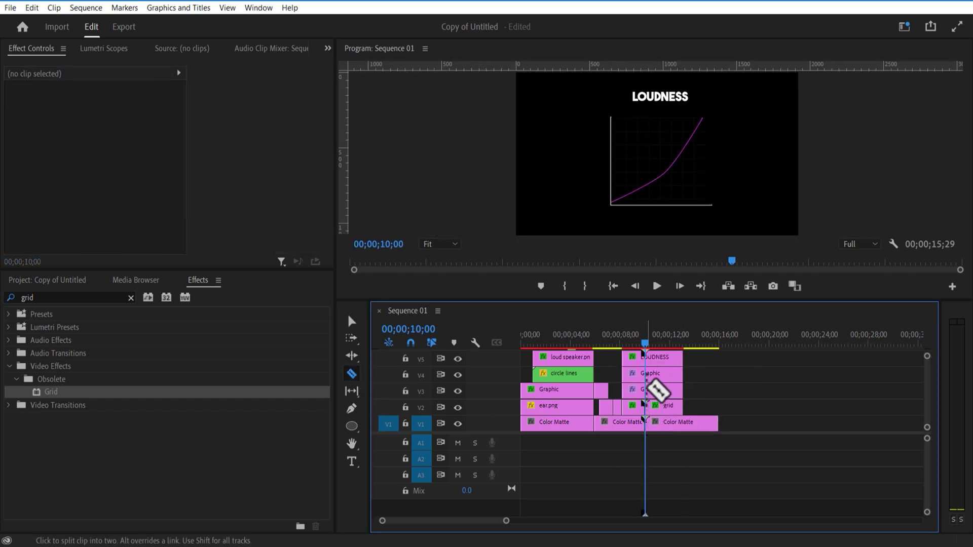
pyautogui.click(647, 390)
pyautogui.click(647, 374)
pyautogui.click(646, 358)
pyautogui.press('v')
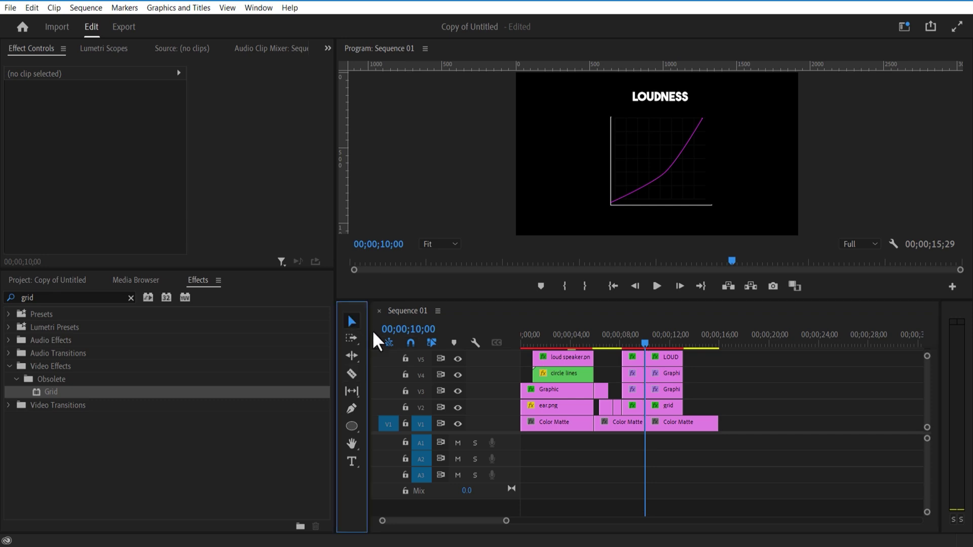
pyautogui.moveTo(658, 449); pyautogui.dragTo(675, 371)
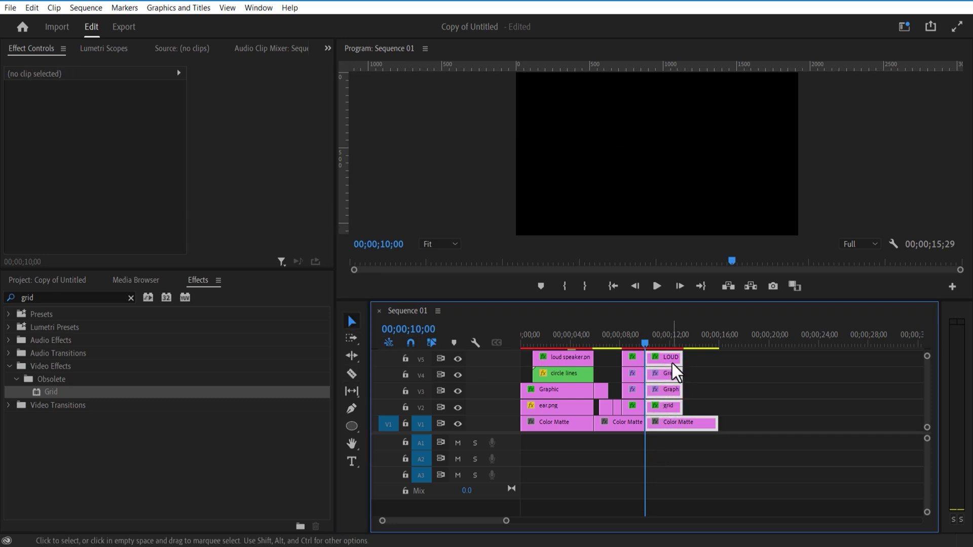
pyautogui.press('Delete')
# Step: Extend the V7 Adjustment Layer to end at 00;00;10;00 and enlarge the program preview for reviewing the sequence
pyautogui.moveTo(669, 299); pyautogui.dragTo(669, 236)
pyautogui.click(583, 294)
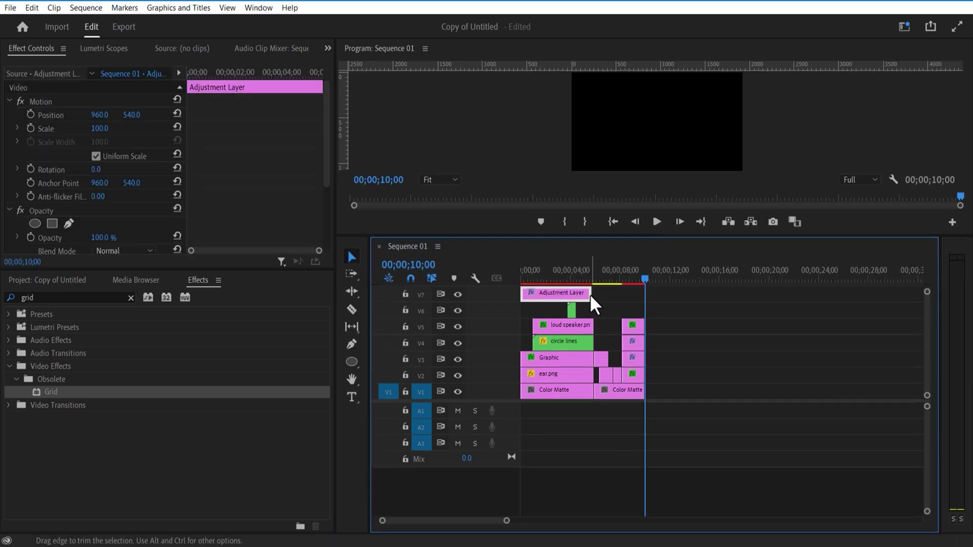
pyautogui.moveTo(590, 296); pyautogui.dragTo(644, 299)
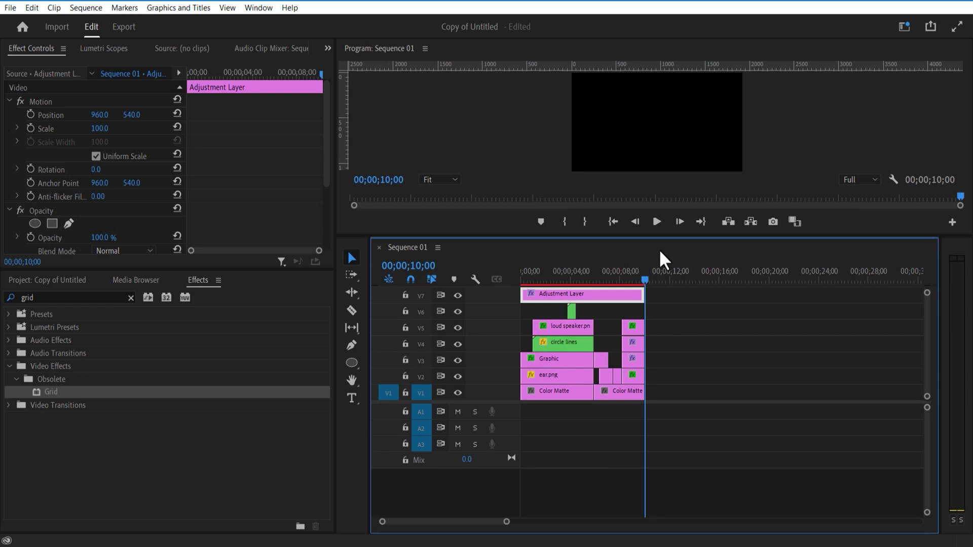
pyautogui.moveTo(662, 239); pyautogui.dragTo(682, 387)
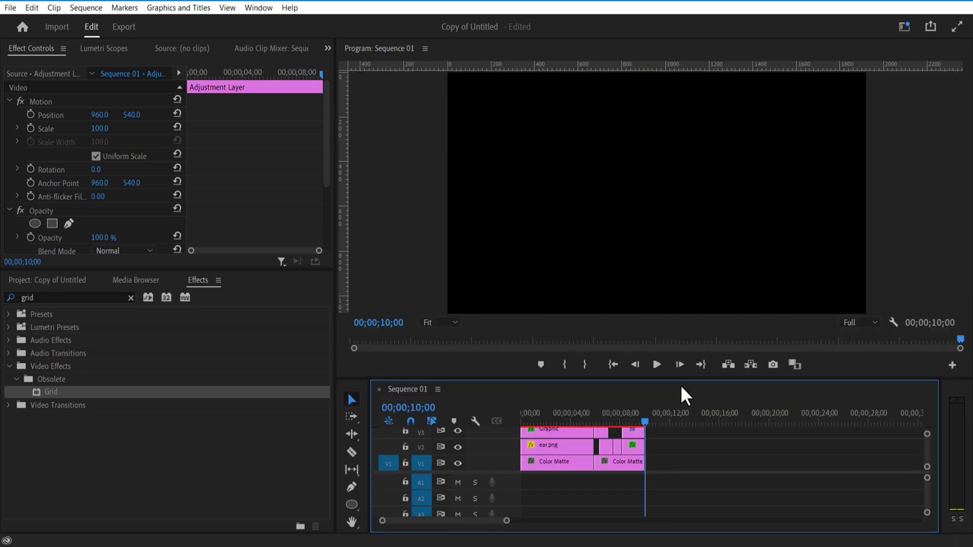
pyautogui.moveTo(649, 421); pyautogui.dragTo(632, 428)
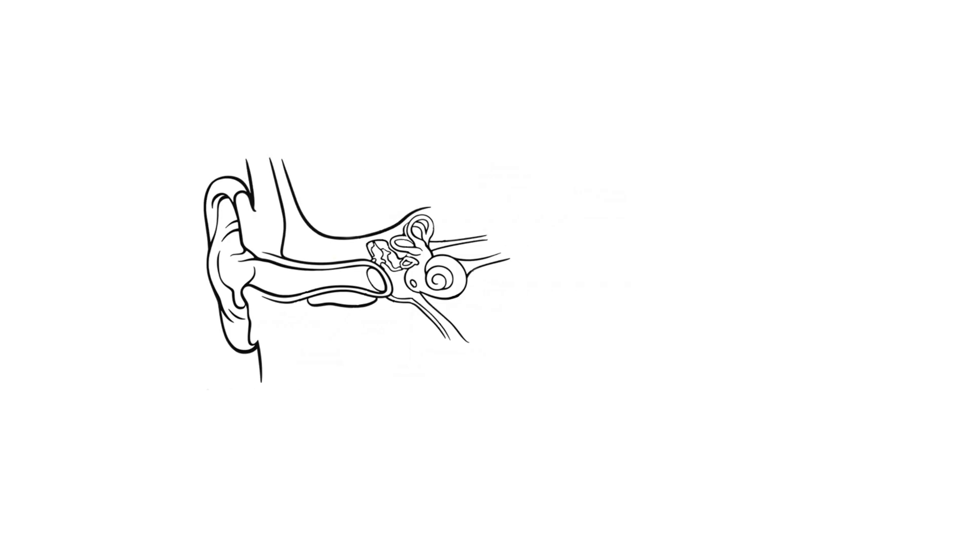